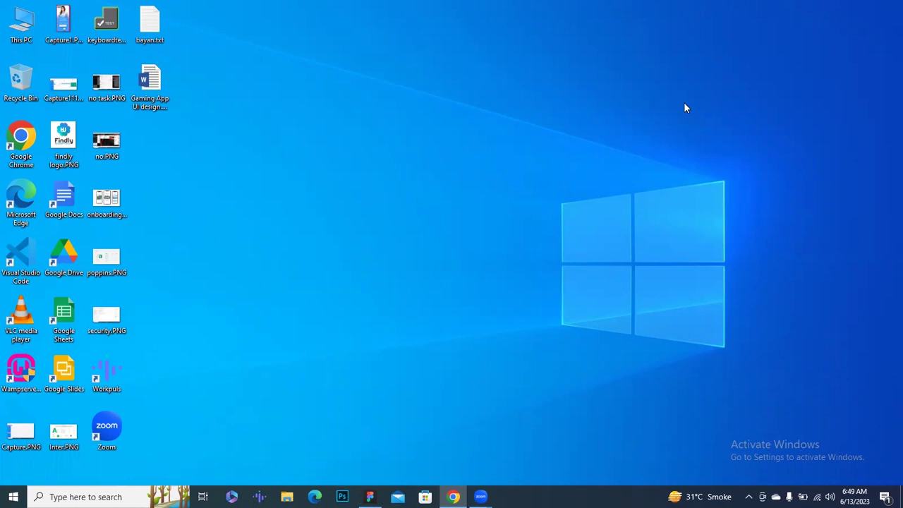
Restore the Gemu design file and scroll to the blank home frame under Home Screen.
left_click(370, 496)
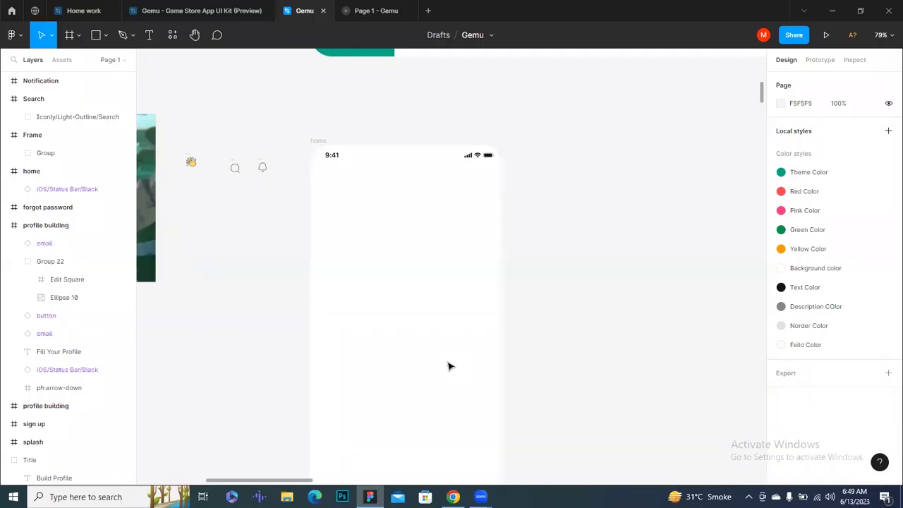
scroll(449, 365, "up", 1)
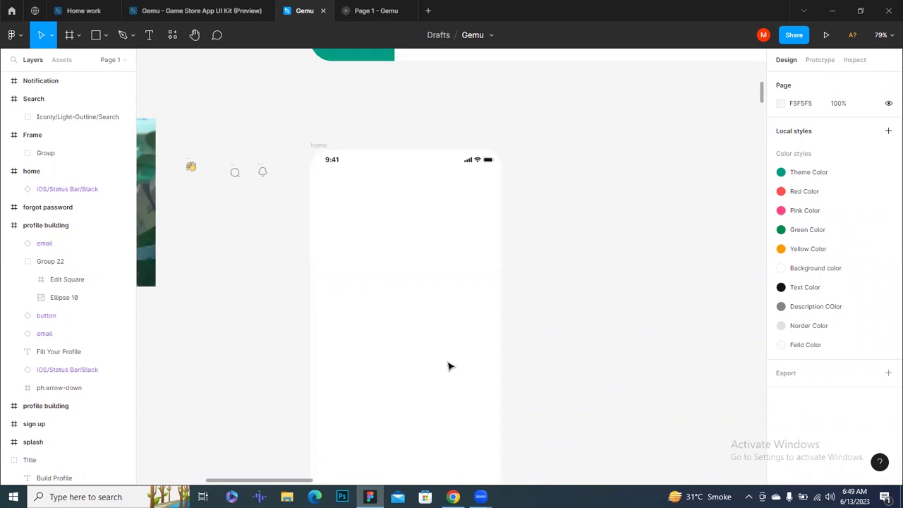
scroll(449, 366, "up", 2)
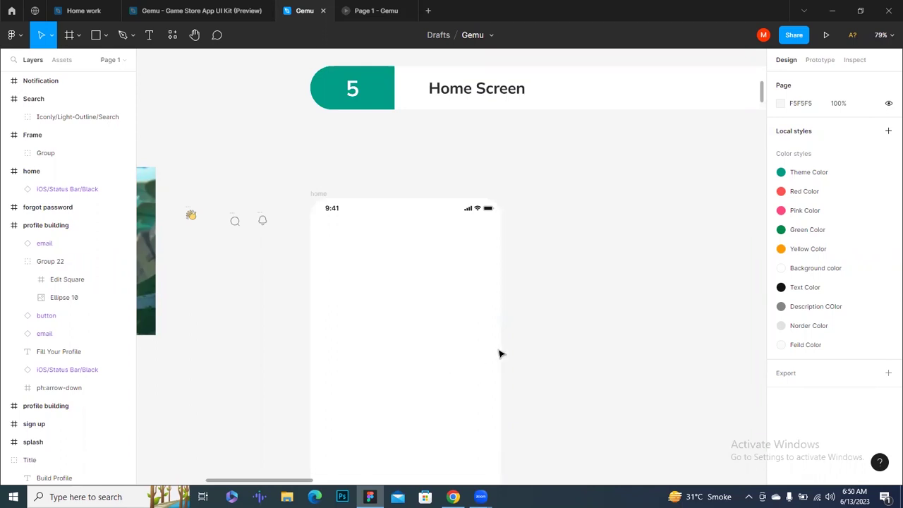
scroll(498, 354, "down", 3)
scroll(499, 352, "down", 2)
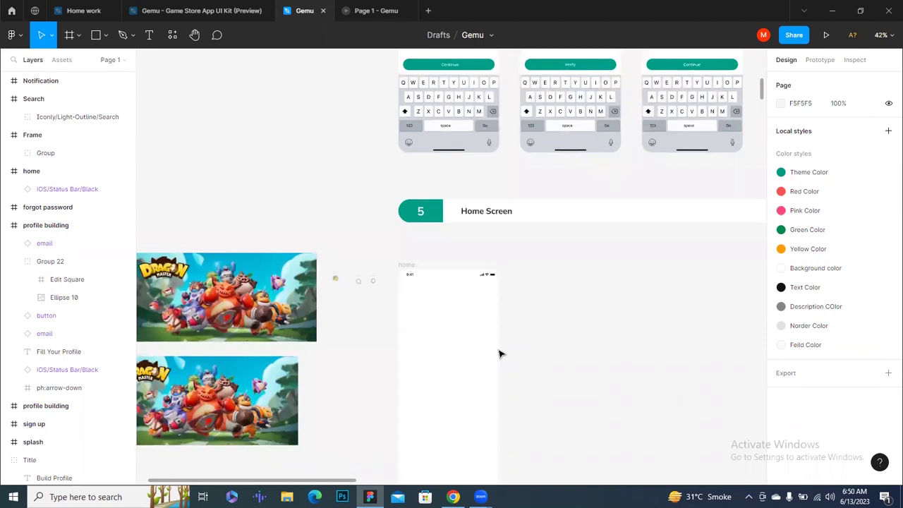
scroll(499, 354, "up", 1)
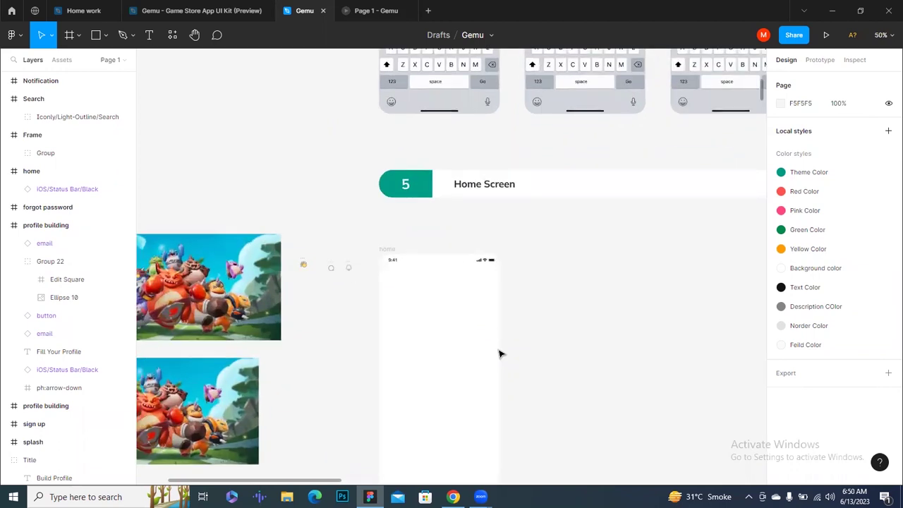
scroll(499, 355, "down", 1)
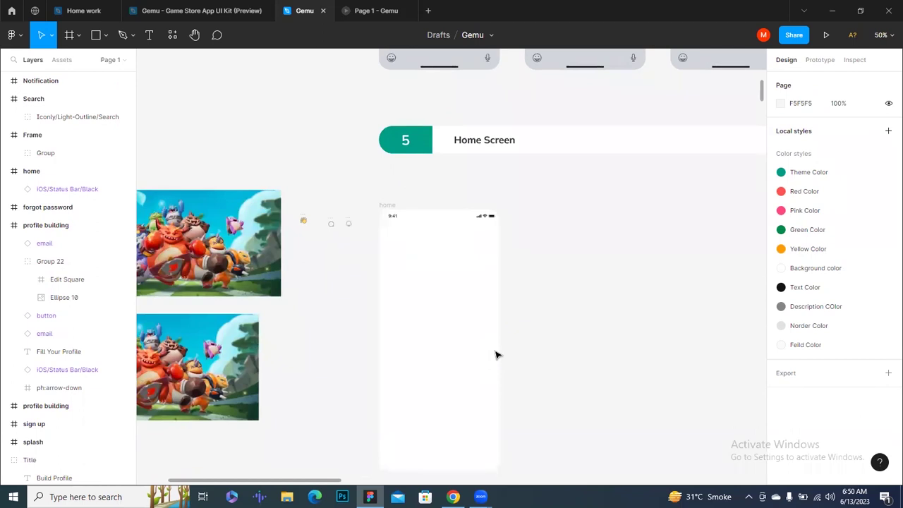
scroll(499, 357, "up", 2)
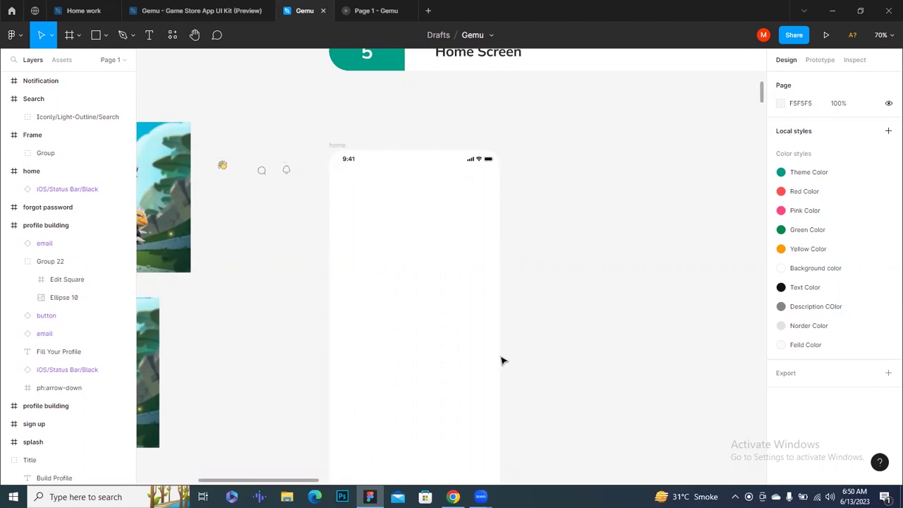
scroll(489, 347, "up", 2)
scroll(486, 343, "up", 2)
scroll(461, 324, "up", 1)
scroll(413, 299, "up", 2)
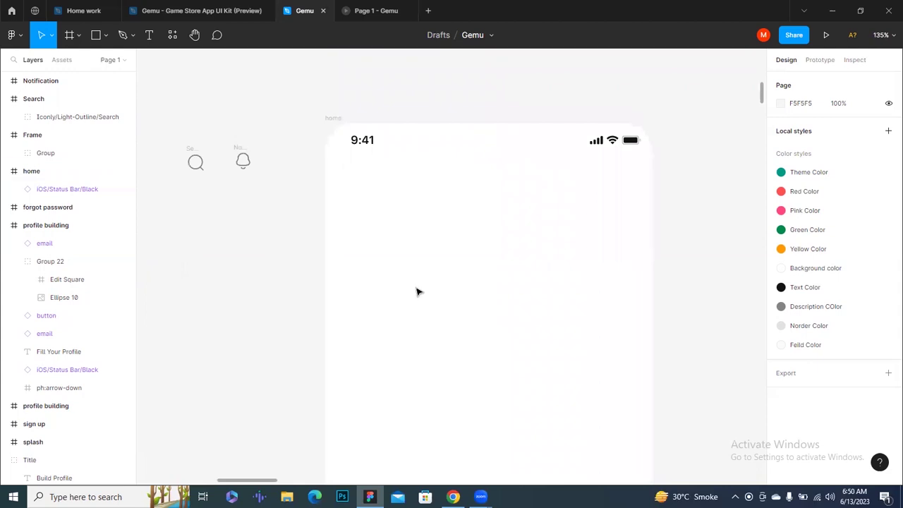
scroll(417, 291, "down", 3)
scroll(417, 290, "down", 3)
scroll(423, 275, "down", 1)
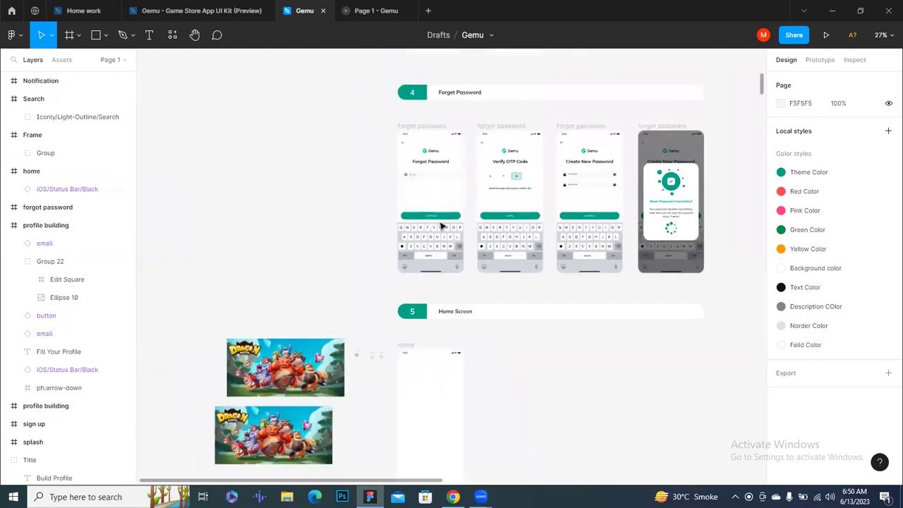
scroll(425, 345, "up", 3)
scroll(438, 377, "up", 3)
left_click_drag(428, 407, 447, 327)
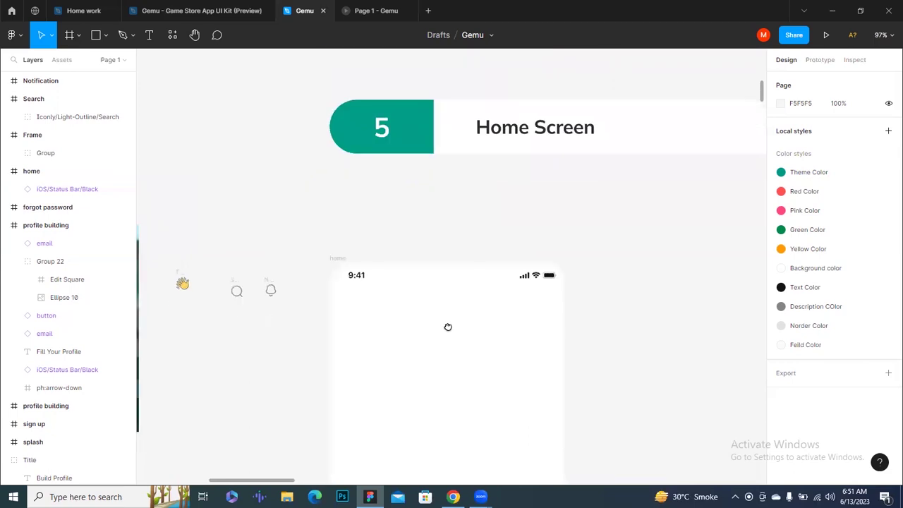
scroll(448, 316, "up", 2)
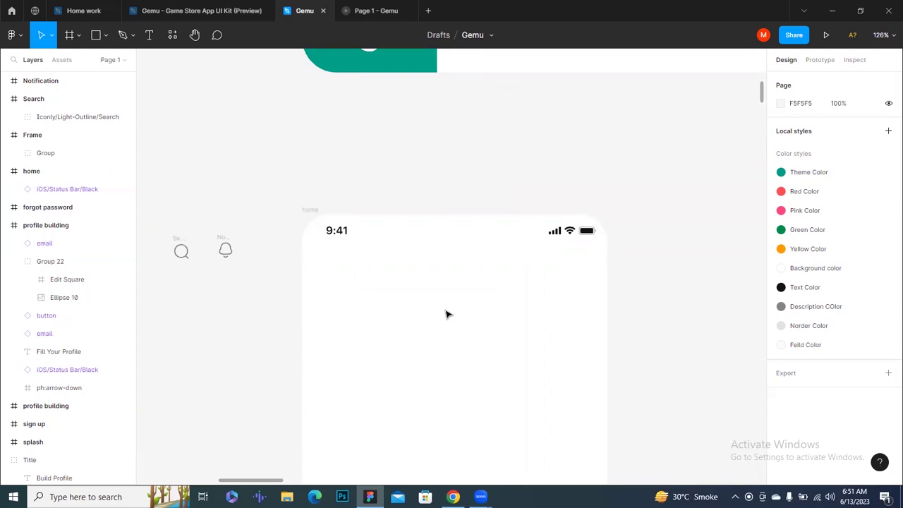
scroll(446, 314, "down", 3)
scroll(446, 313, "down", 2, "ctrl")
scroll(446, 313, "down", 3)
scroll(441, 307, "down", 2, "ctrl")
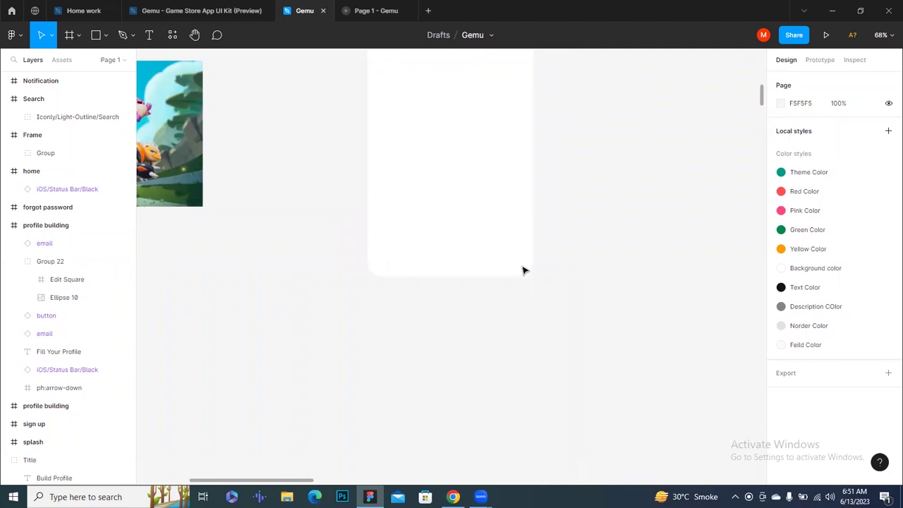
scroll(512, 290, "up", 3)
scroll(444, 338, "up", 5)
scroll(443, 338, "up", 3, "ctrl")
scroll(433, 327, "up", 3, "ctrl")
Draw a 48×48 circle at the top-left of the home frame.
key("o")
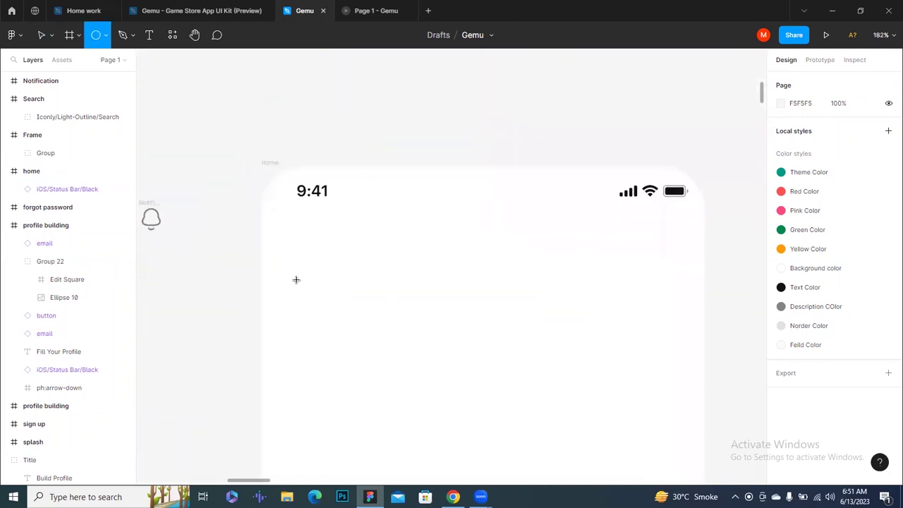
mouse_move(280, 252)
left_mouse_down()
mouse_move(313, 299)
mouse_move(326, 299)
left_mouse_up()
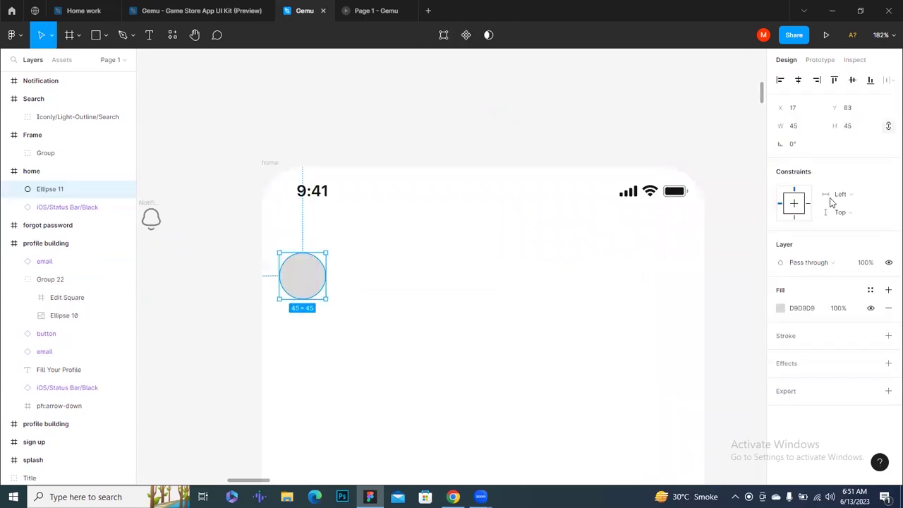
left_click(859, 126)
type("48")
key("Return")
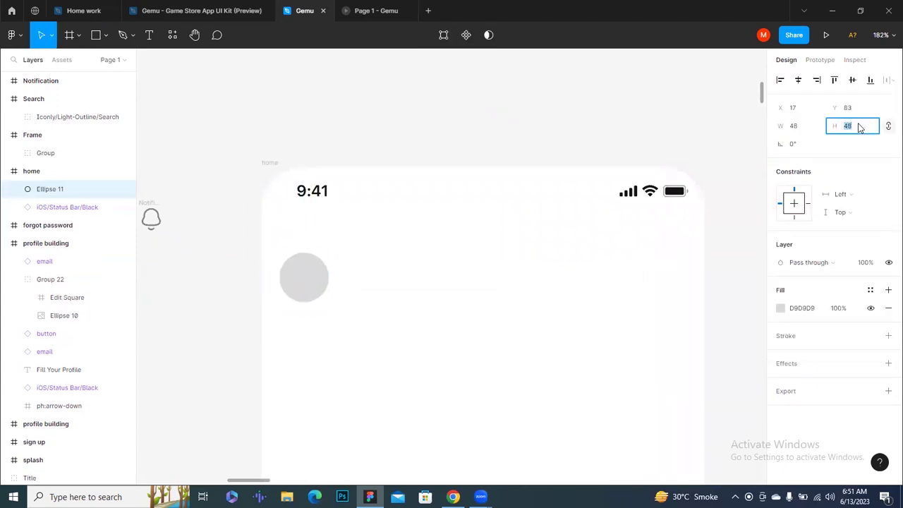
left_click(381, 337)
Fill the circle with a male avatar photo from Content Reel's Avatars (male) images.
scroll(344, 312, "up", 5, "ctrl")
left_click(298, 257)
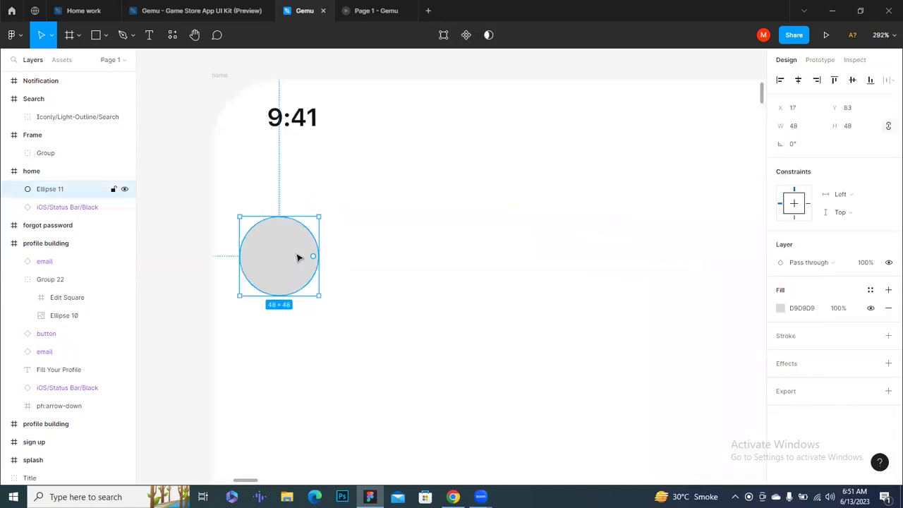
right_click(297, 257)
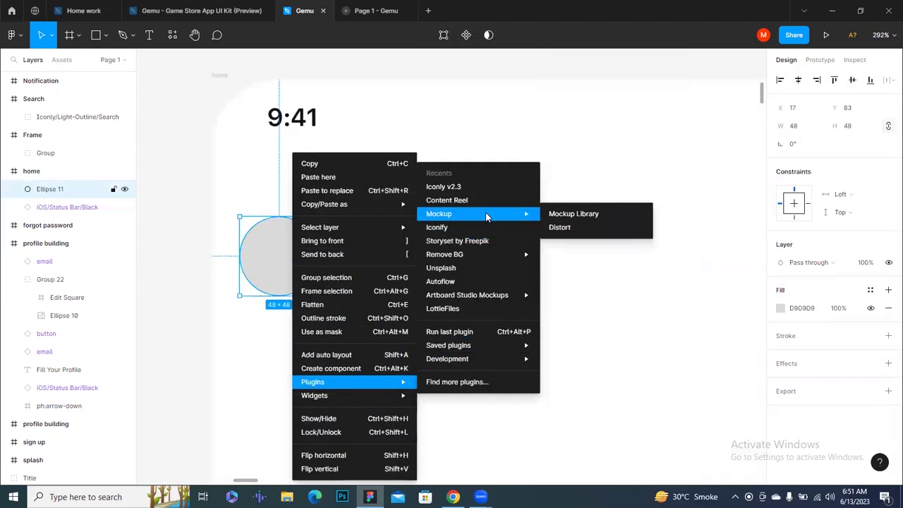
left_click(482, 201)
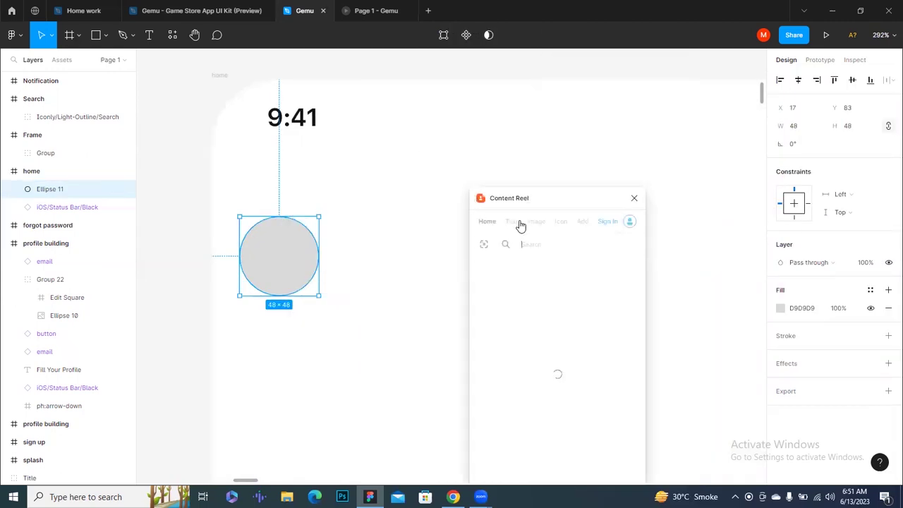
left_click(534, 221)
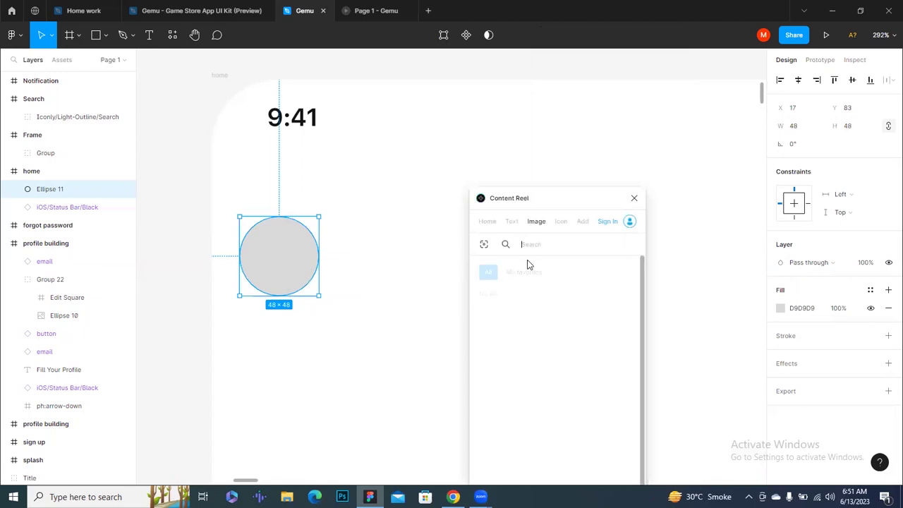
left_click(522, 342)
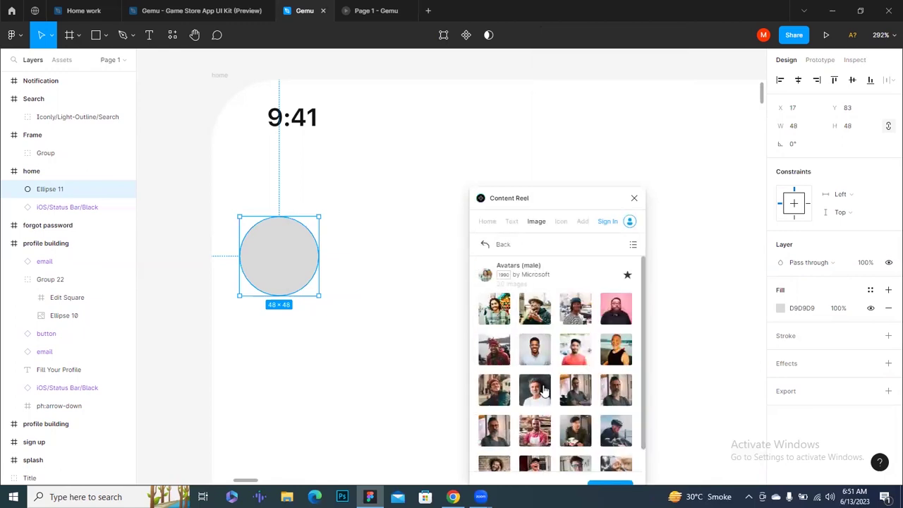
left_click(539, 392)
left_click(634, 198)
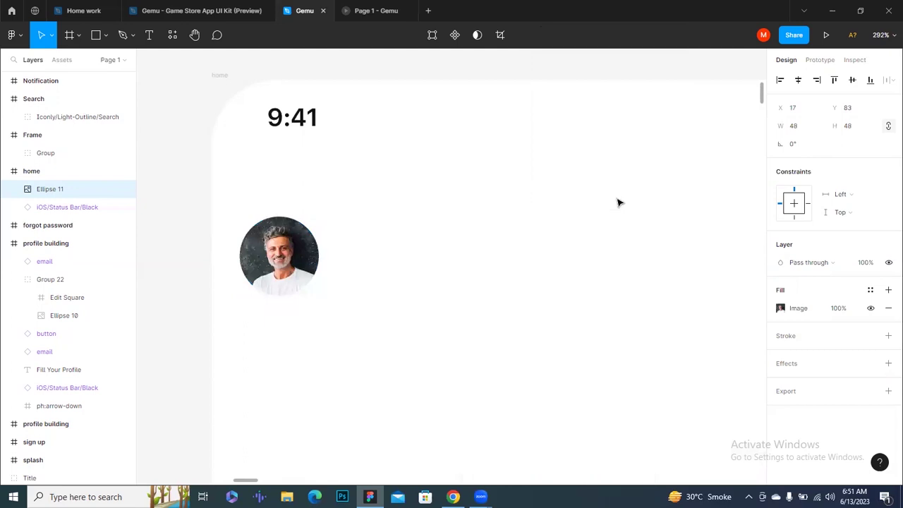
left_click(379, 274)
scroll(378, 273, "down", 3, "ctrl")
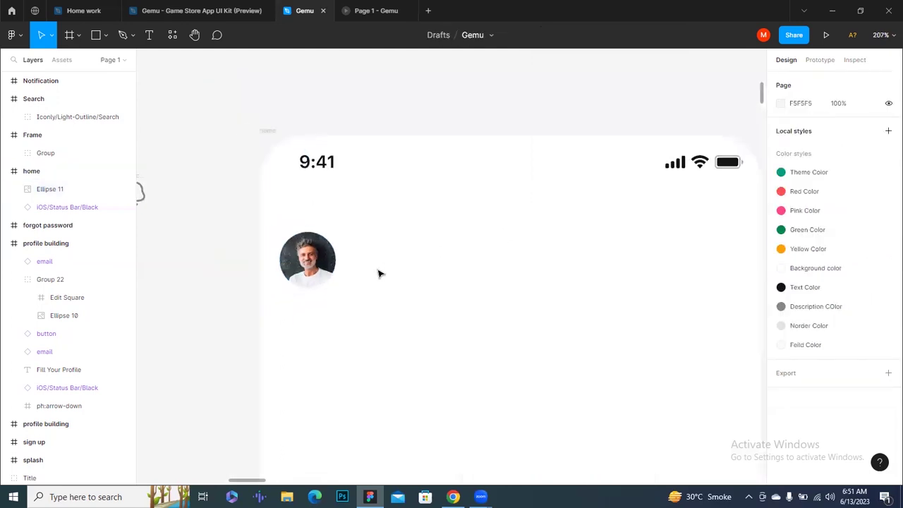
Nudge the avatar circle slightly right and up toward the status bar.
left_click(308, 260)
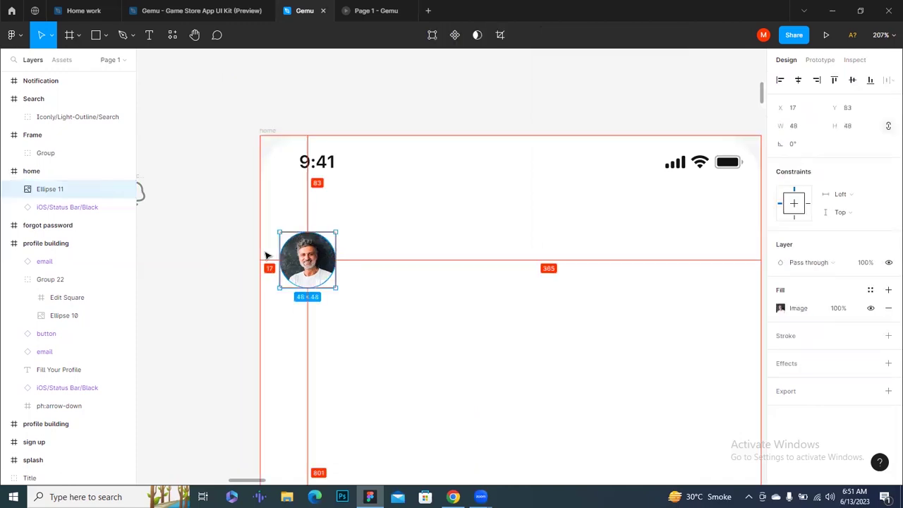
key("Right")
key("Right")
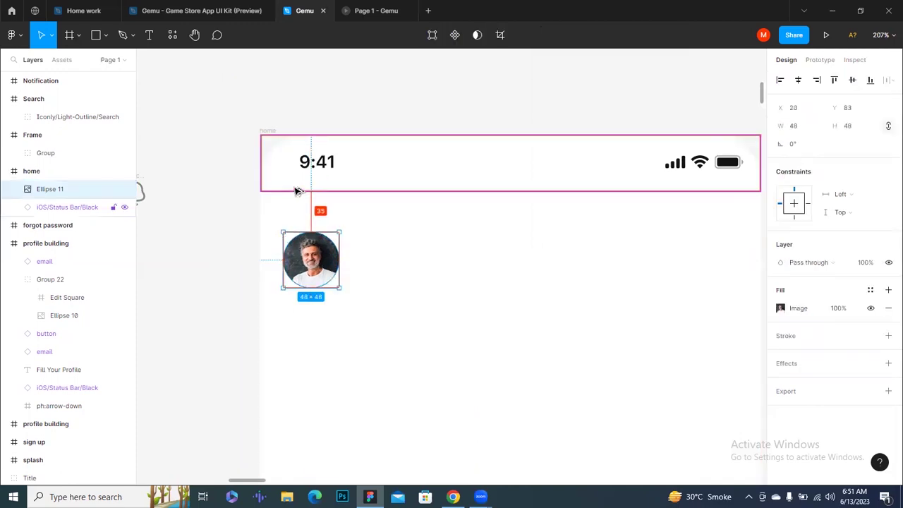
key("Up")
key("Up")
key("Up")
key("Up")
key("Up")
key("Up")
key("Up")
key("Up")
key("Up")
key("Up")
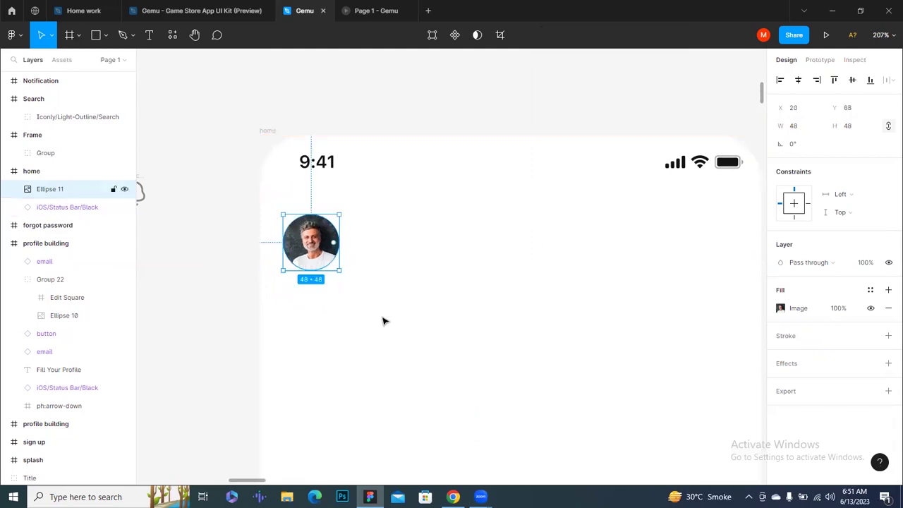
left_click(389, 292)
Add a 'Welcome Back!' text box beside the avatar.
key("t")
left_click(388, 229)
type("Welcome Back!")
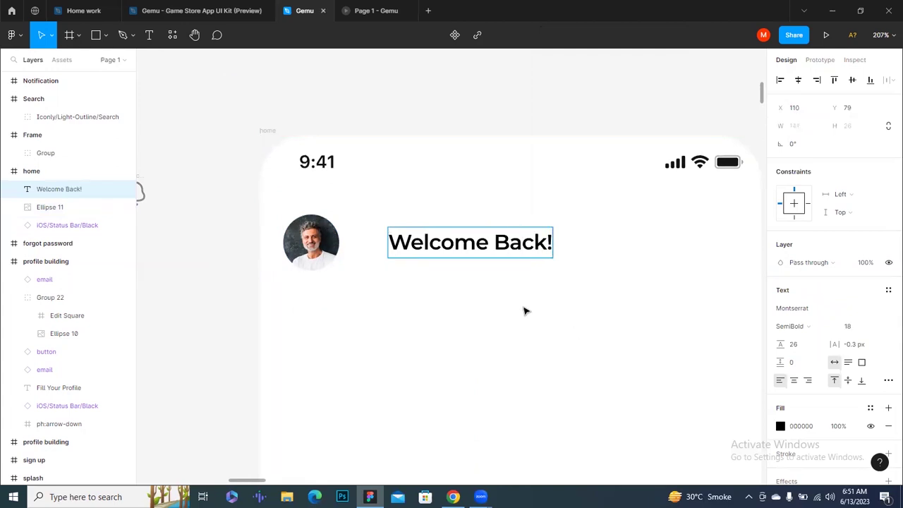
key("Escape")
Set the greeting to font size 16 in Light weight.
left_click(851, 331)
type("15")
key("Return")
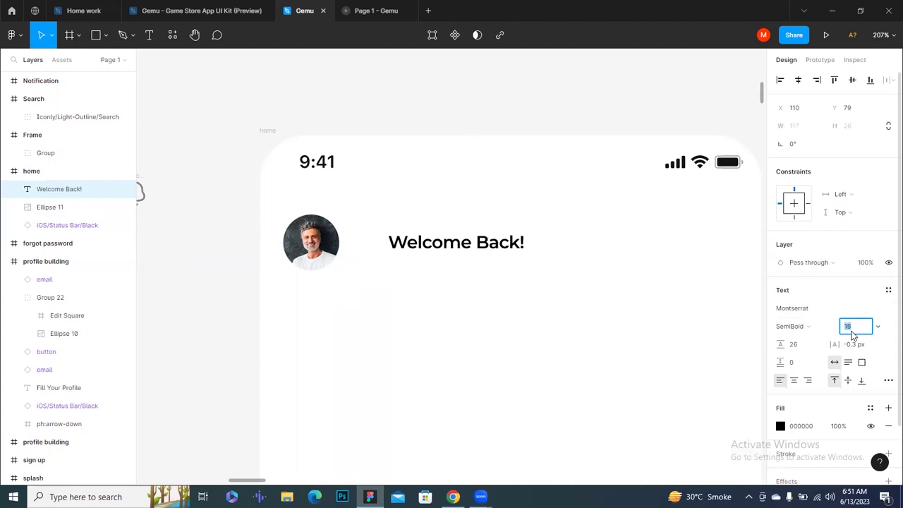
key("Up")
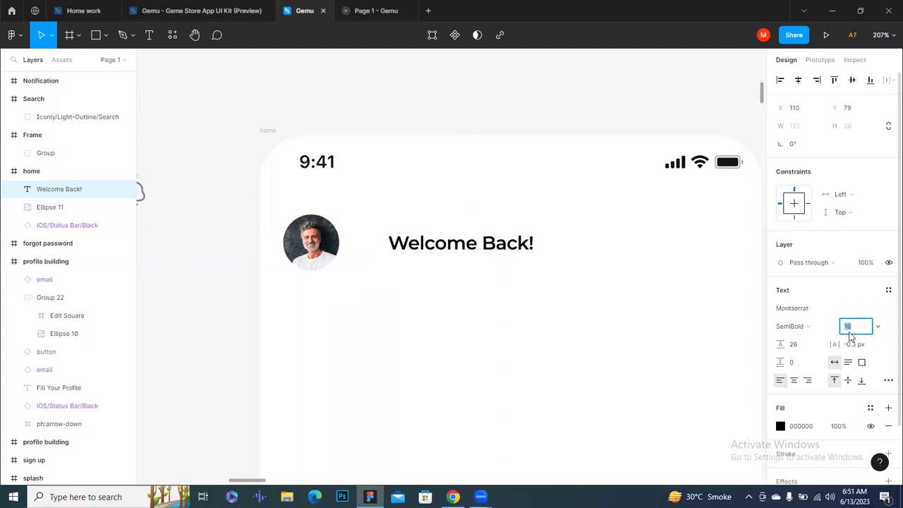
left_click(809, 327)
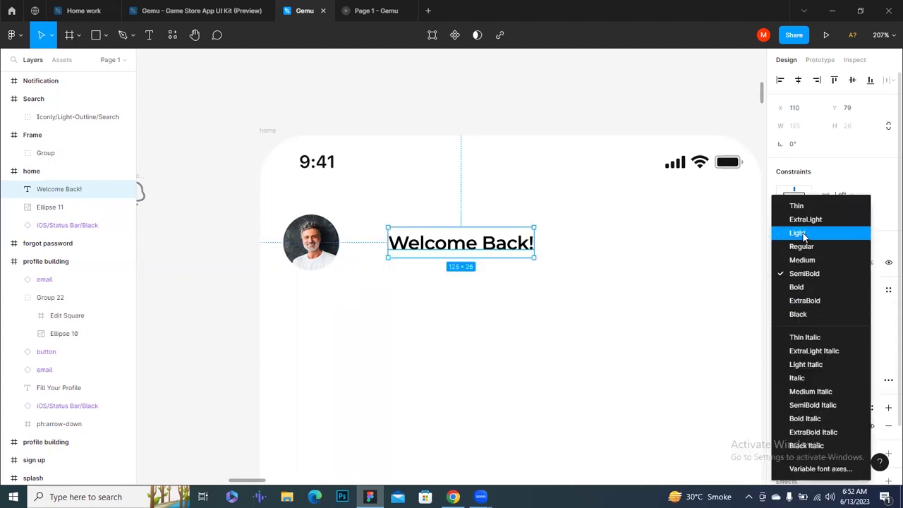
left_click(804, 233)
Give the greeting Auto line height and the grey Description Color fill style.
left_click(805, 346)
type("uto")
key("Return")
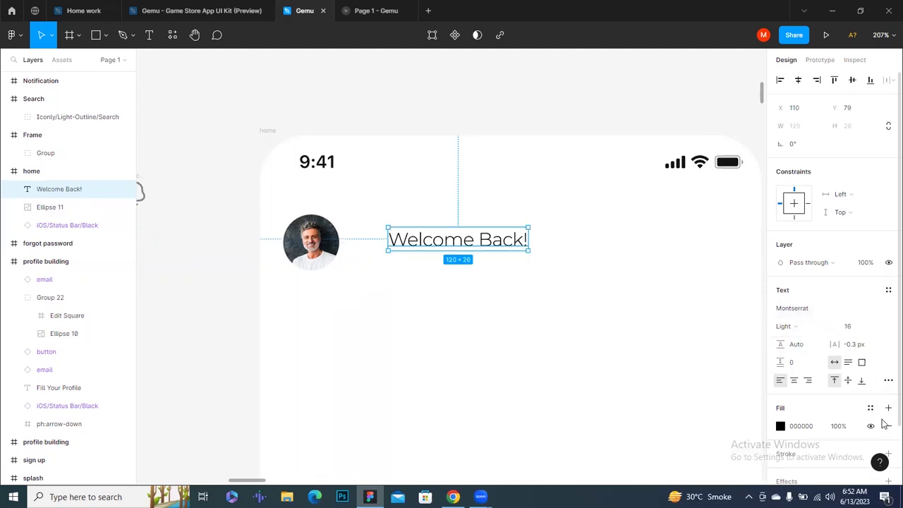
left_click(871, 408)
left_click(807, 466)
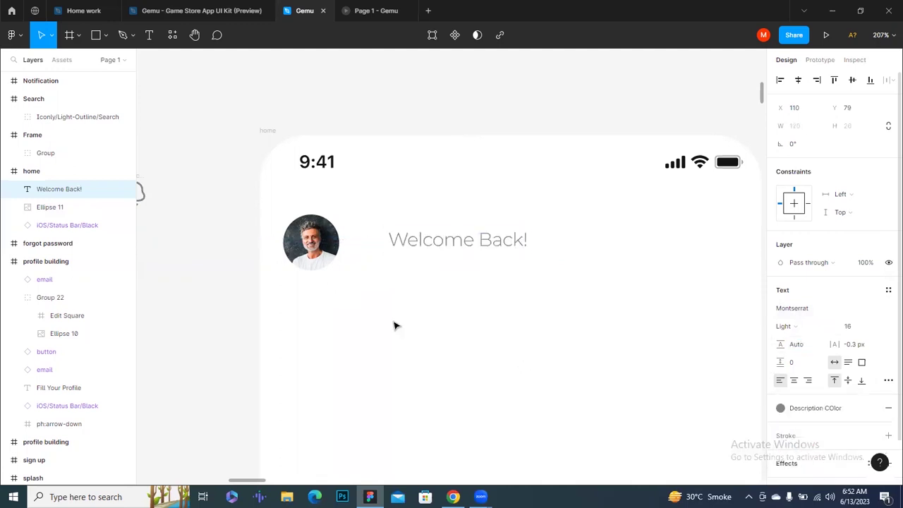
Nudge the Welcome Back! text left, closer to the avatar.
left_click(395, 307)
scroll(395, 289, "up", 3)
left_click(395, 221)
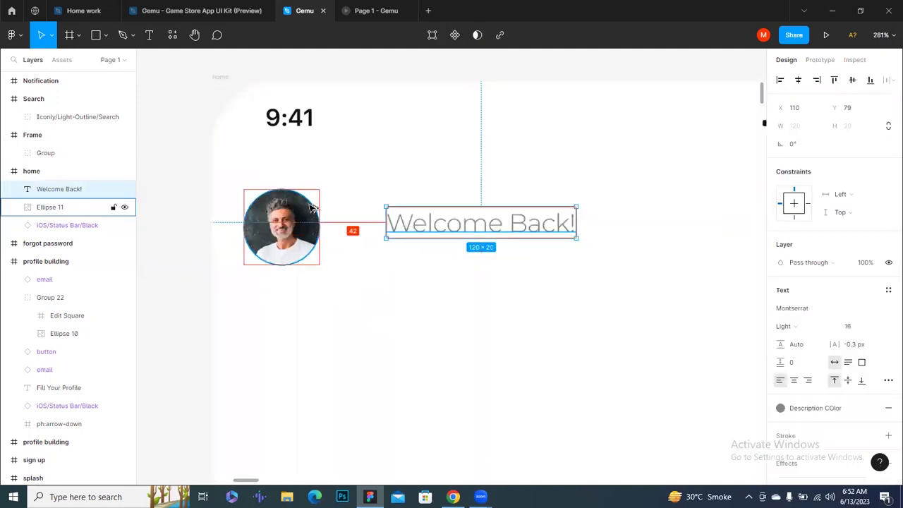
key("Left")
key("Left")
key("Left")
key("Left")
key("Left")
key("Left")
key("Left")
key("Left")
key("Left")
key("Left")
key("Left")
key("Left")
key("Left")
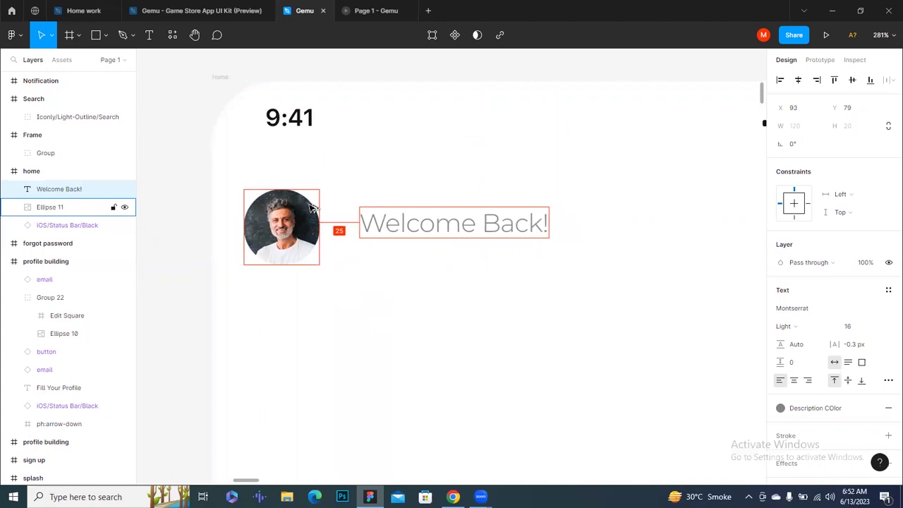
key("Left")
key("Left")
key("Left")
Duplicate the greeting just below it and replace the text with the user's name.
left_click(402, 260)
left_click(405, 219)
left_click_drag(413, 223, 409, 256)
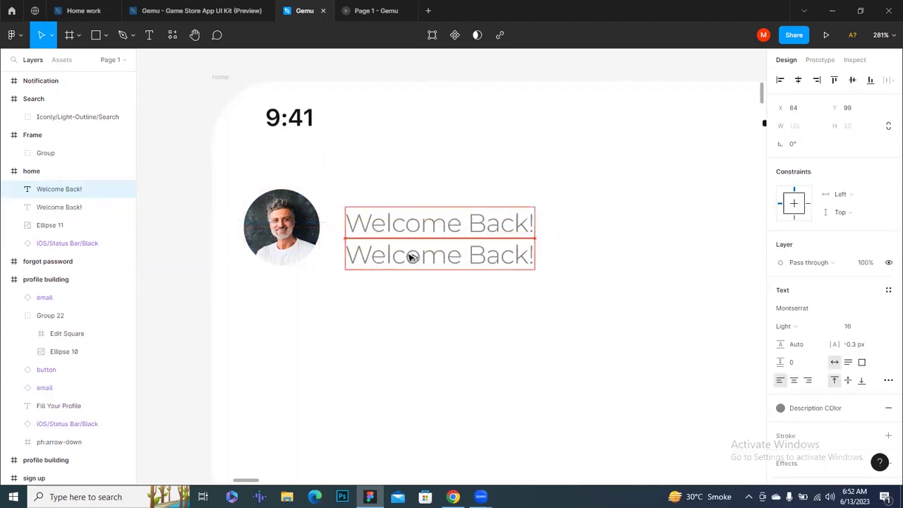
double_click(408, 254)
type("Andrew Ainsley")
key("Escape")
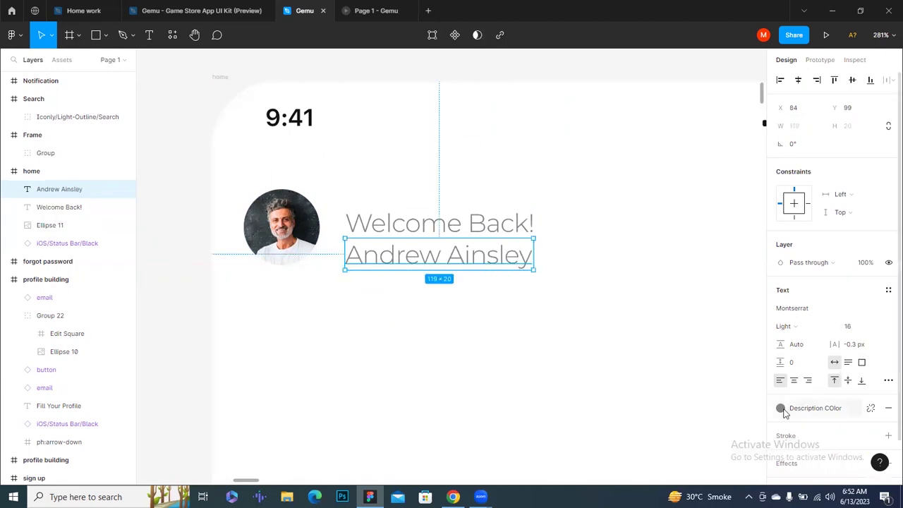
Give the name line the black Text Color style and SemiBold weight.
left_click(781, 409)
left_click(789, 470)
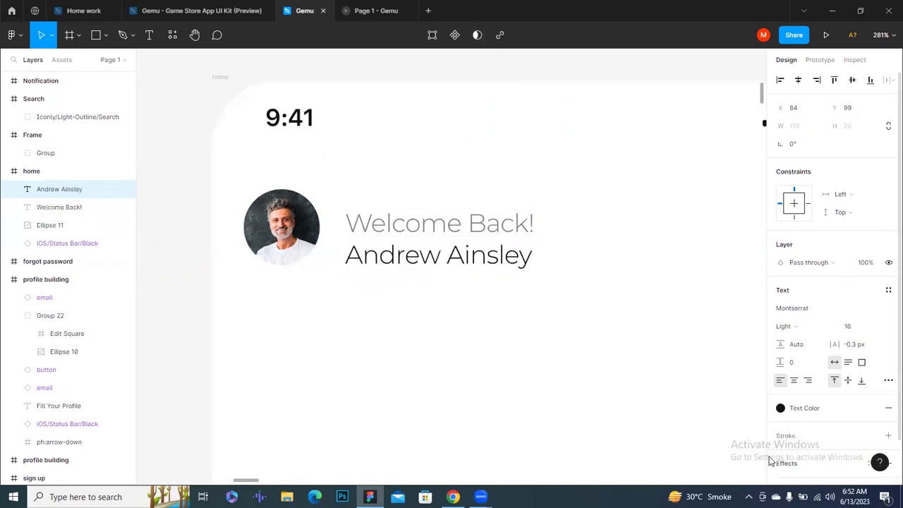
left_click(794, 326)
left_click(813, 275)
left_click(520, 334)
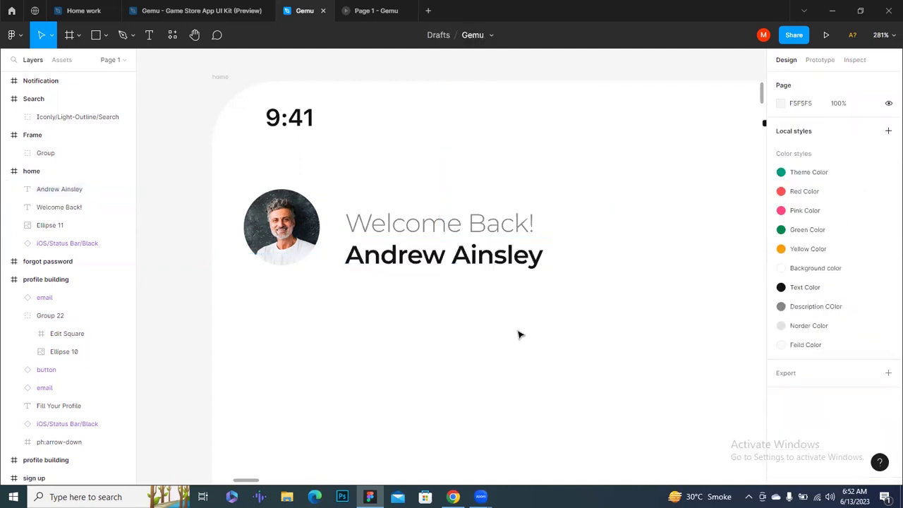
left_click(416, 224)
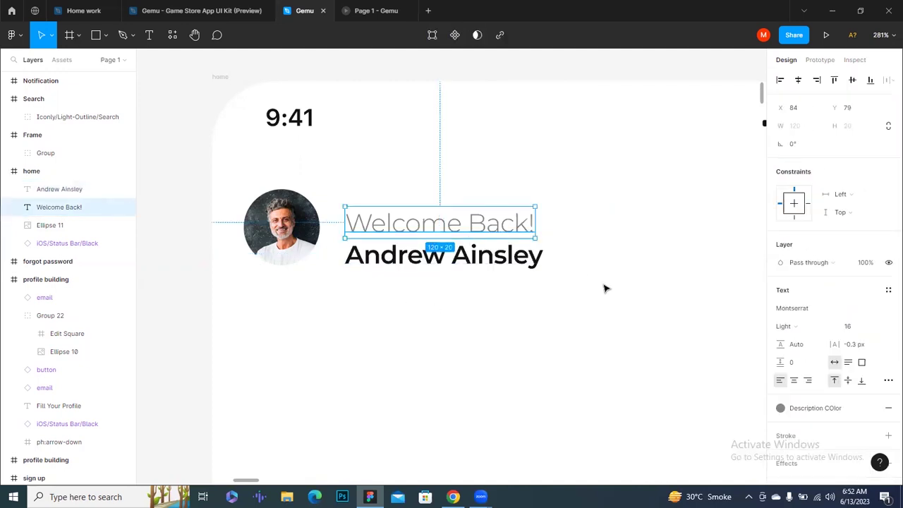
left_click(603, 287)
scroll(603, 288, "down", 3, "ctrl")
scroll(335, 290, "down", 3, "ctrl")
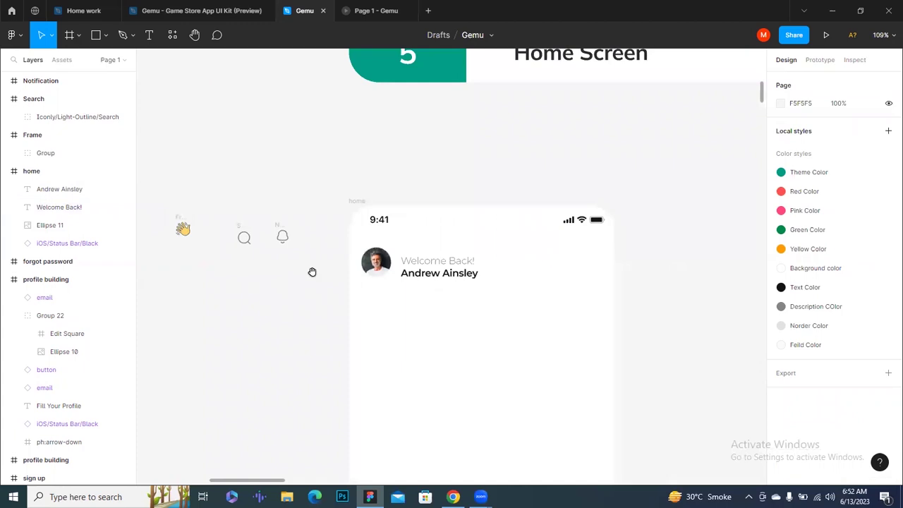
Move the waving-hand emoji frame into the home screen beside the greeting.
left_click(178, 216)
mouse_move(178, 216)
left_mouse_down()
mouse_move(496, 252)
mouse_move(485, 251)
left_mouse_up()
scroll(485, 250, "up", 3, "ctrl")
scroll(485, 250, "up", 4, "ctrl")
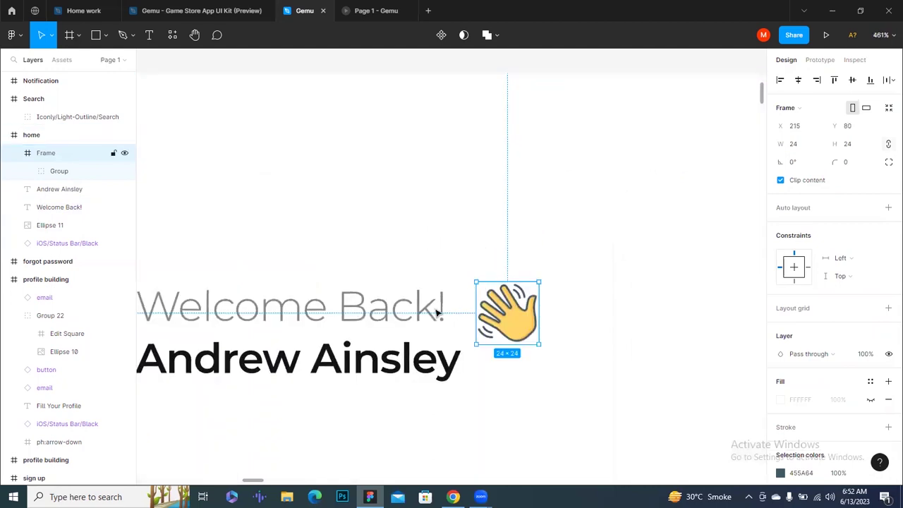
left_click(384, 310)
left_click_drag(483, 311, 471, 305)
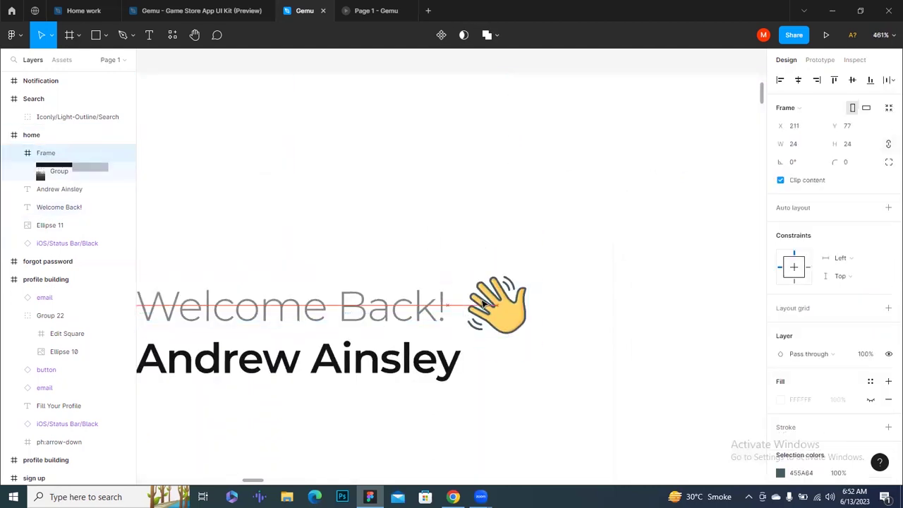
Resize the emoji to 20×20 and line it up right after Welcome Back!
left_click(869, 145)
type("20")
key("Return")
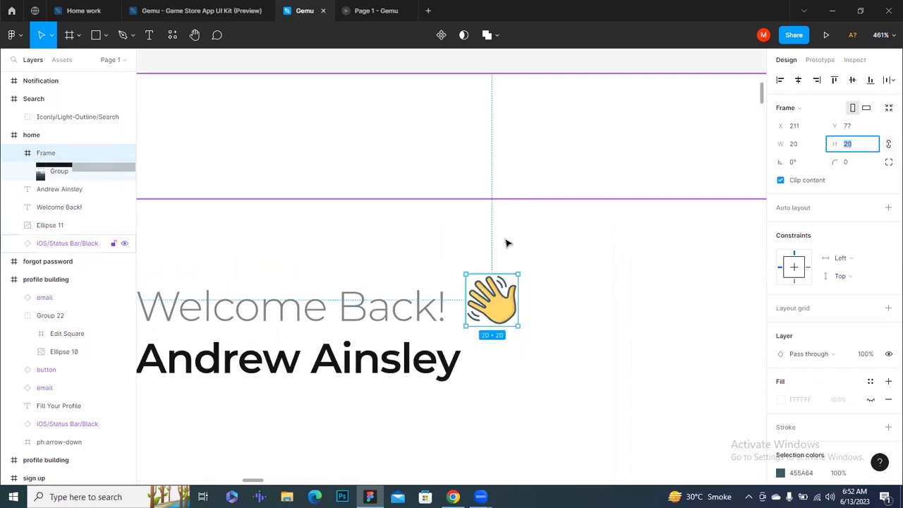
left_click_drag(484, 305, 467, 312)
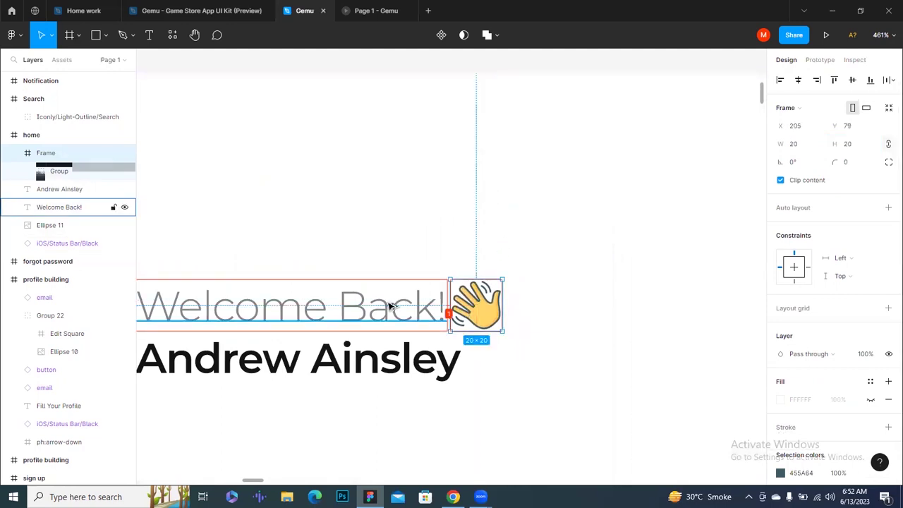
key("Left")
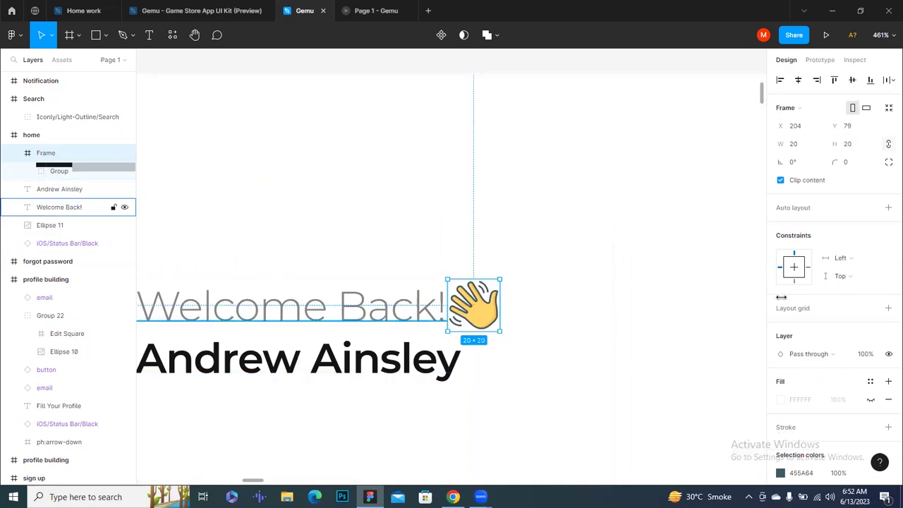
Group the Welcome Back! text with the emoji.
left_click(558, 348)
scroll(558, 348, "down", 5)
left_click(423, 319)
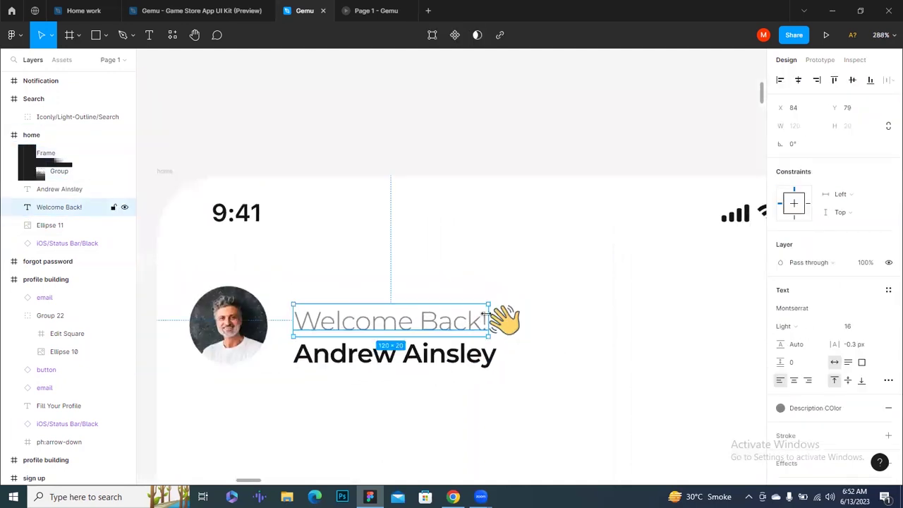
left_click(502, 319, "shift")
key("ctrl+g")
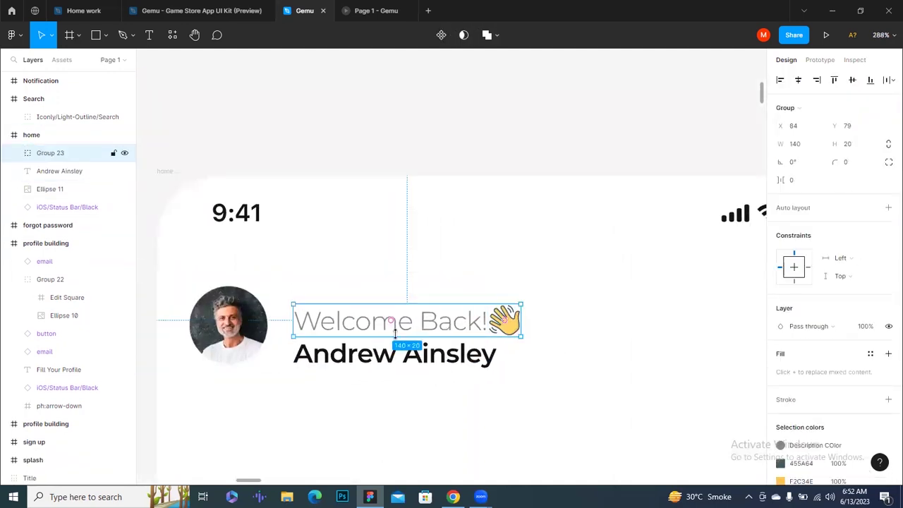
Set the name text to font size 18.
left_click(399, 358)
left_click(850, 329)
type("18")
key("Return")
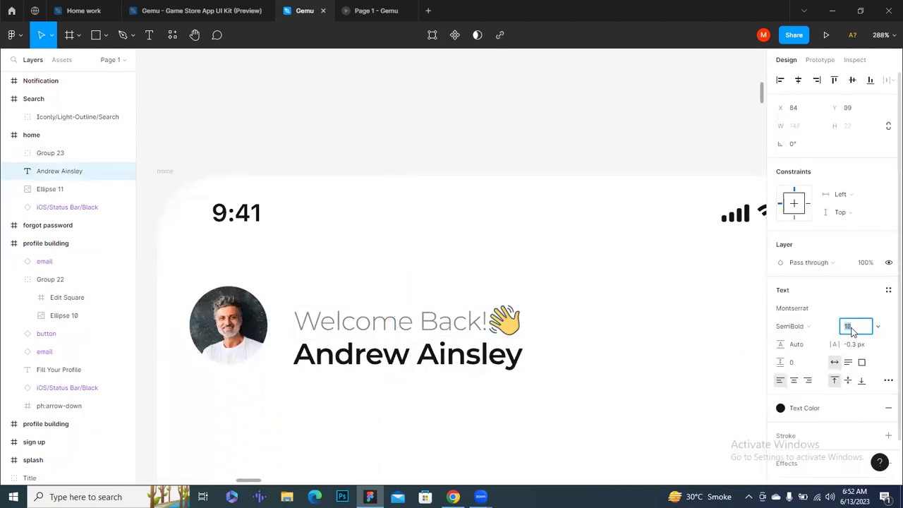
left_click(439, 421)
Group the greeting and name, and vertically centre them with the avatar.
scroll(439, 421, "up", 3)
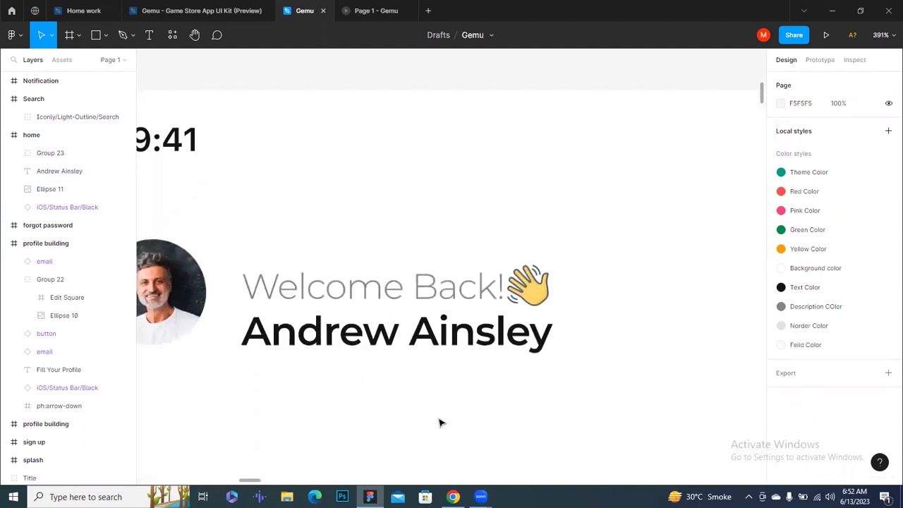
left_click(417, 297)
left_click(408, 342, "shift")
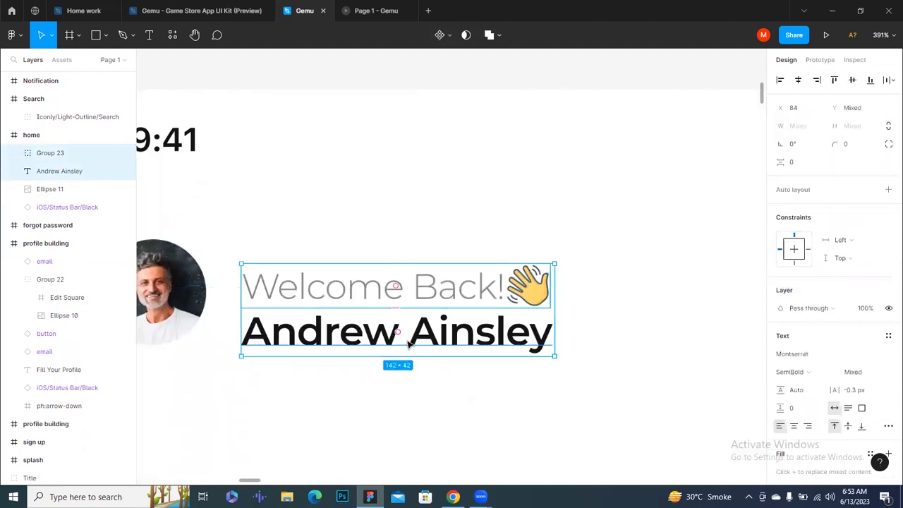
key("ctrl+g")
left_click(190, 277, "shift")
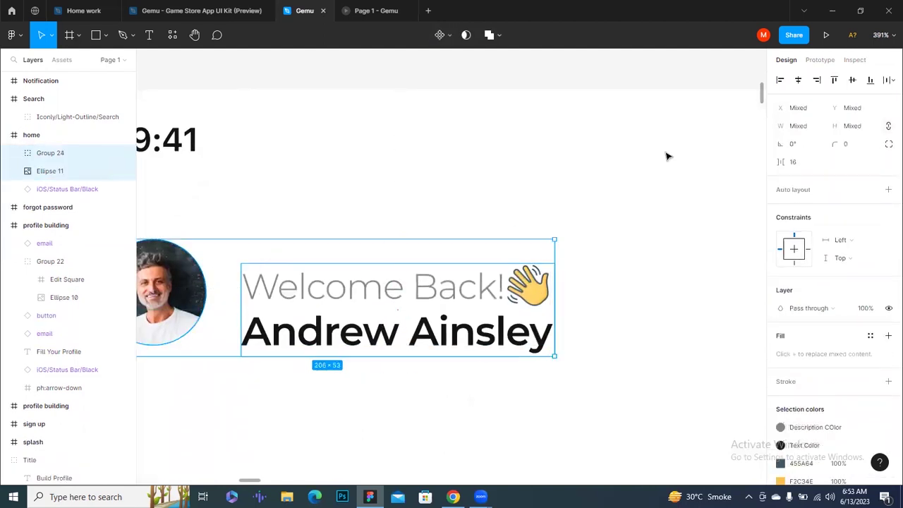
left_click(852, 79)
Set 2 px spacing between the greeting and name lines.
left_click(306, 342)
left_click(317, 325)
double_click(319, 325)
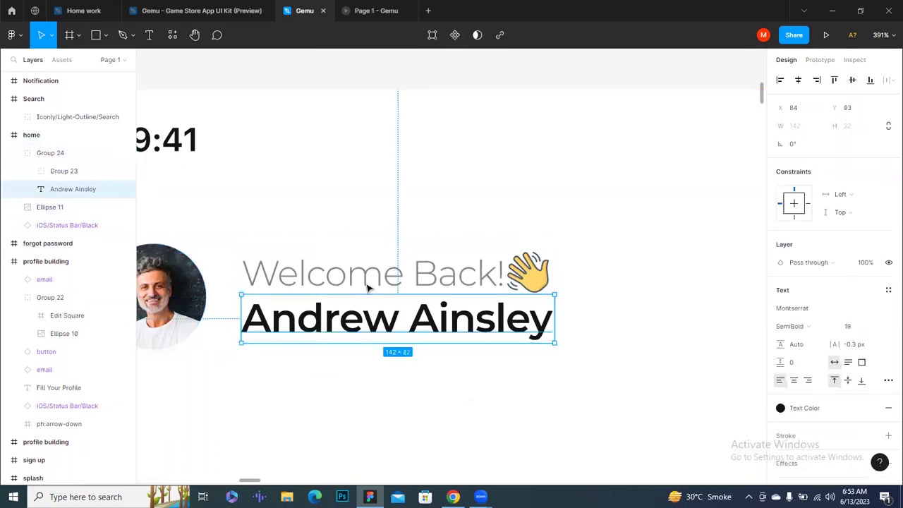
left_click(499, 417)
left_click(405, 292)
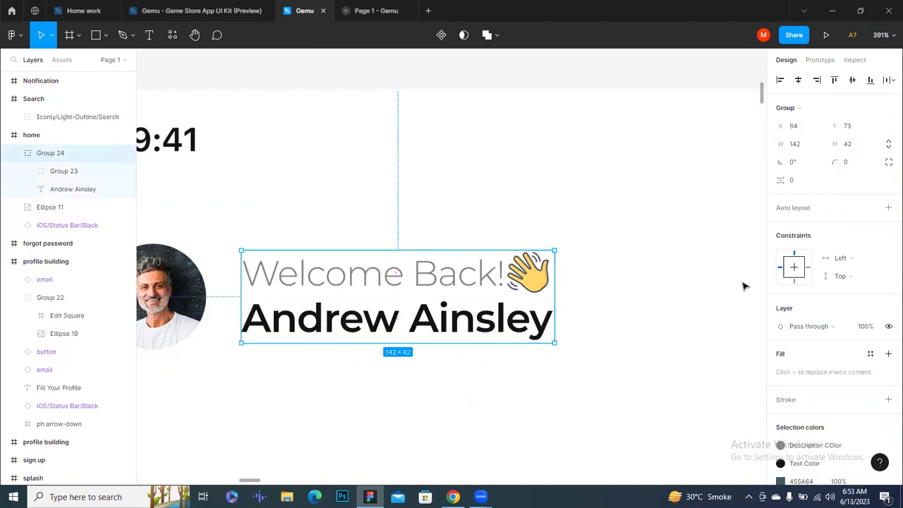
left_click(801, 180)
type("2")
key("Return")
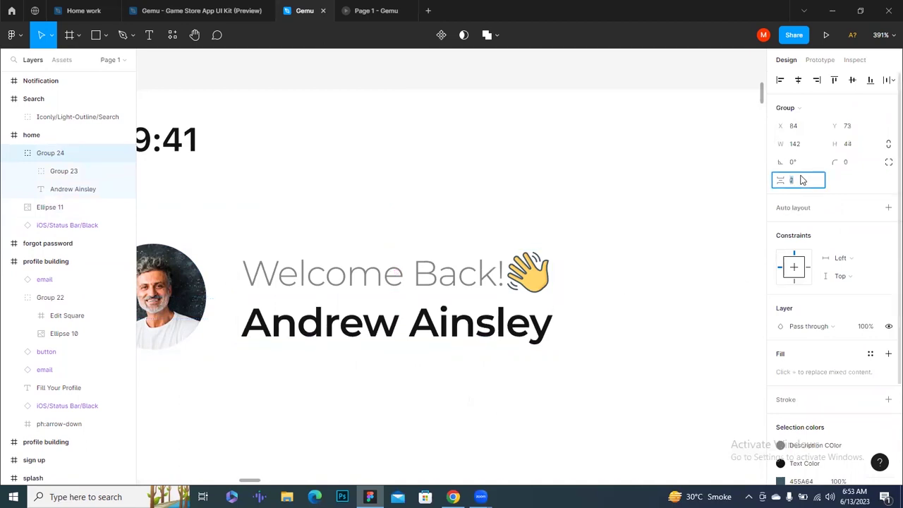
Nudge the avatar and text header up, 20 px below the status bar.
left_click(182, 321, "shift")
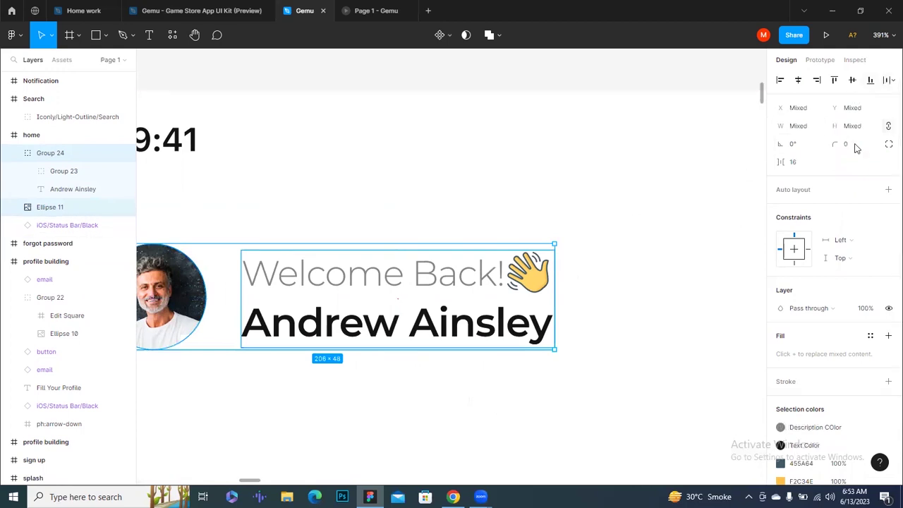
scroll(628, 282, "down", 3)
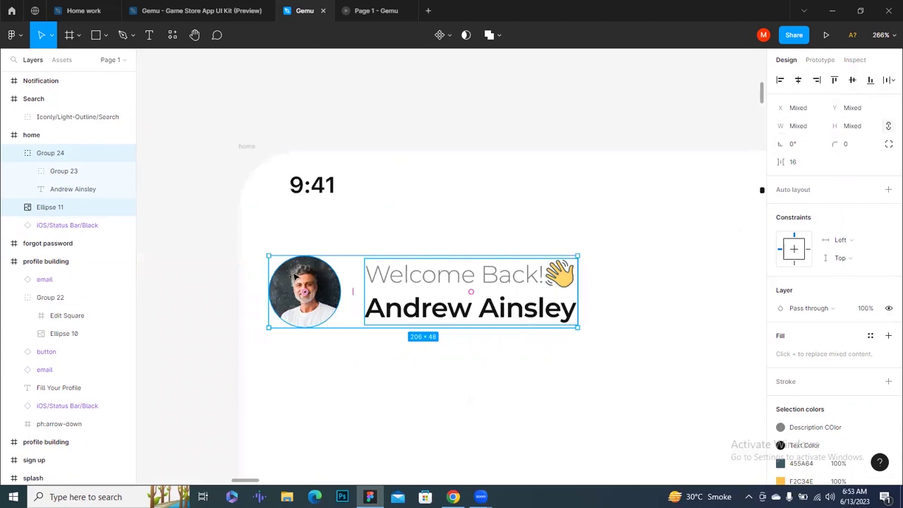
key("Up")
key("Up")
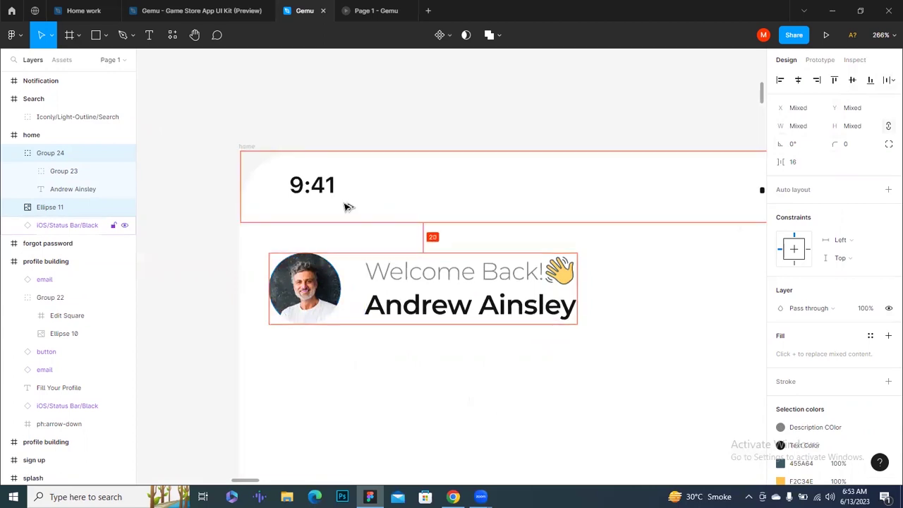
left_click(321, 369)
scroll(320, 369, "down", 3)
Draw a 48×48 circle to the right of the Welcome Back header.
scroll(362, 389, "down", 2)
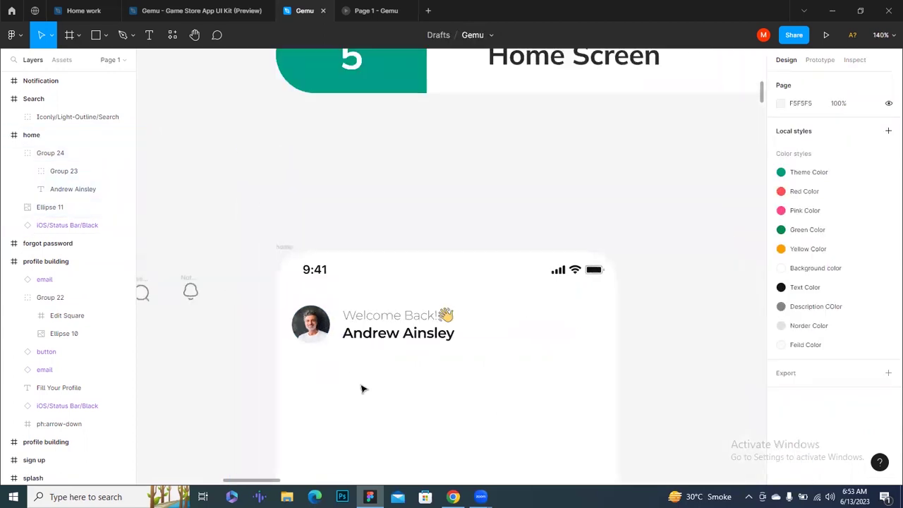
scroll(362, 389, "down", 1)
scroll(356, 353, "down", 1)
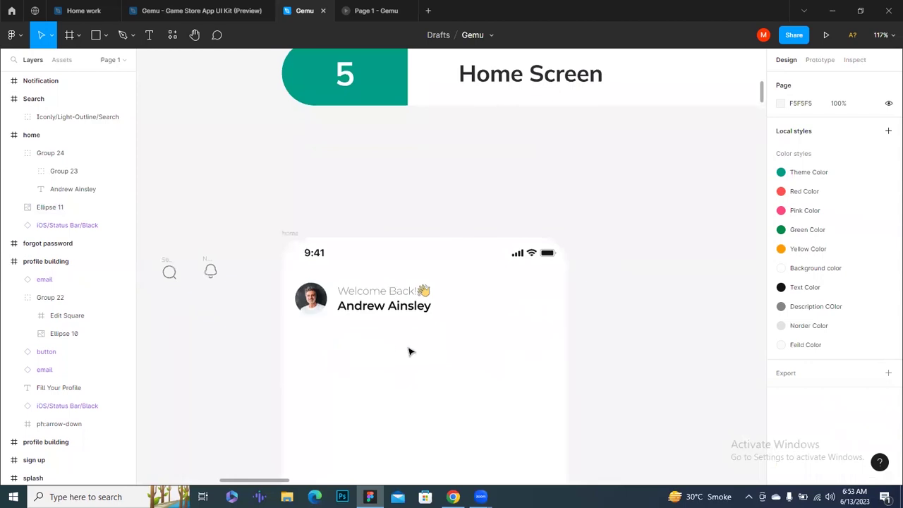
scroll(410, 351, "up", 1)
scroll(410, 350, "down", 3)
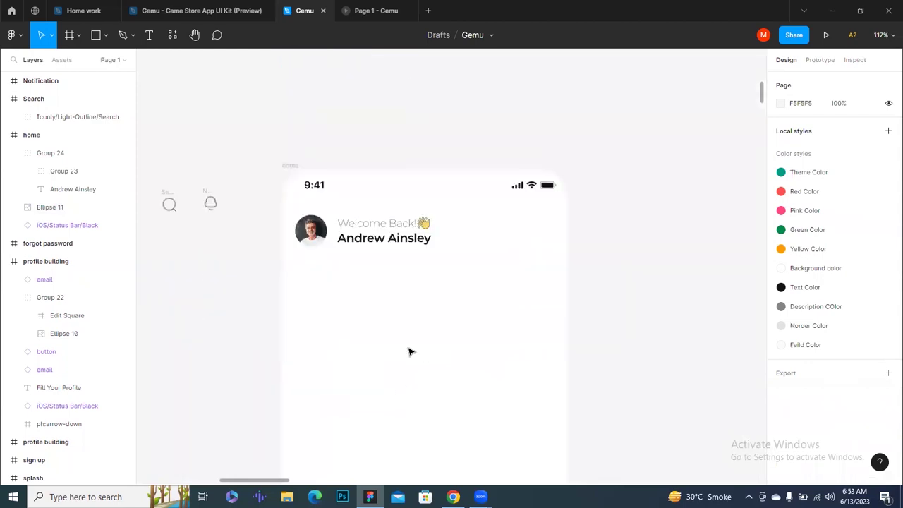
scroll(410, 351, "up", 1)
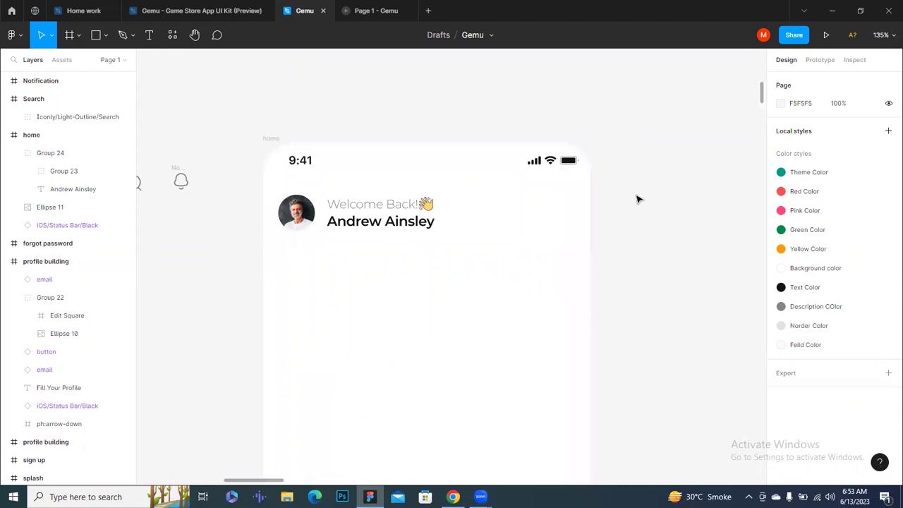
left_click_drag(427, 279, 436, 307)
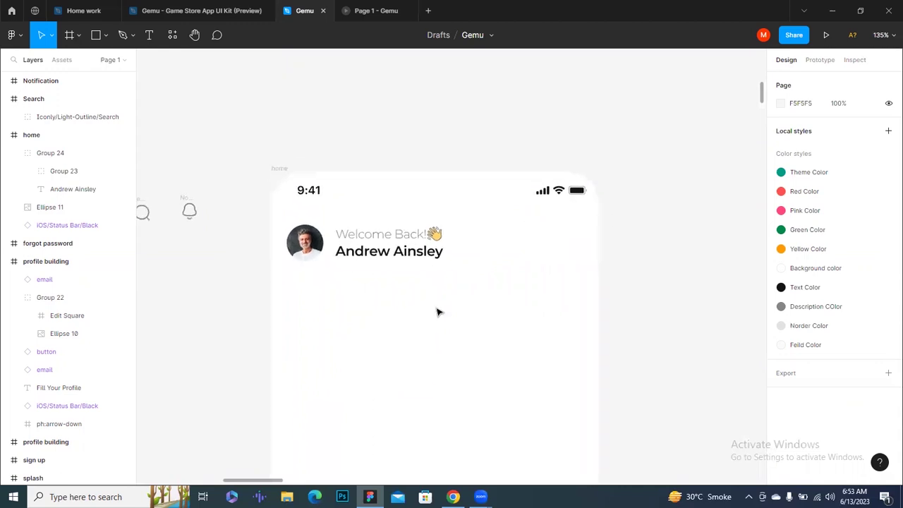
key("o")
left_click_drag(520, 221, 568, 270)
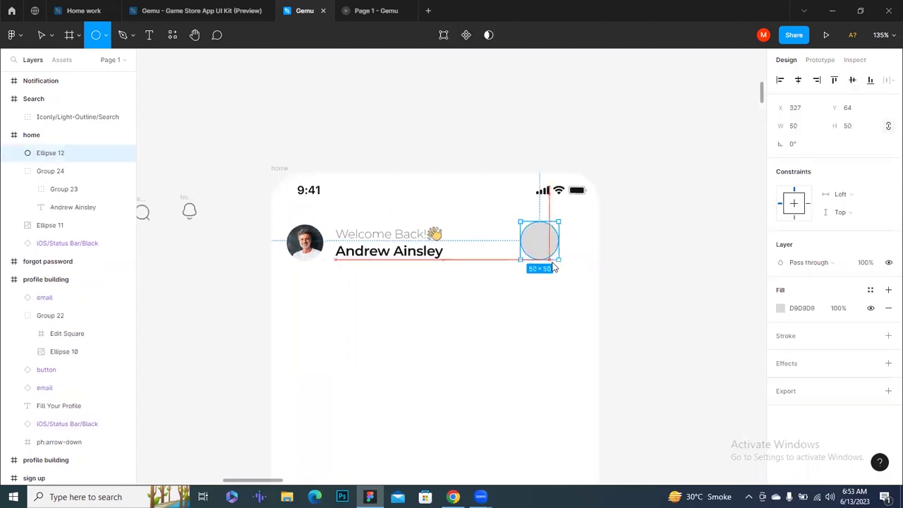
scroll(562, 297, "up", 5)
left_click(798, 129)
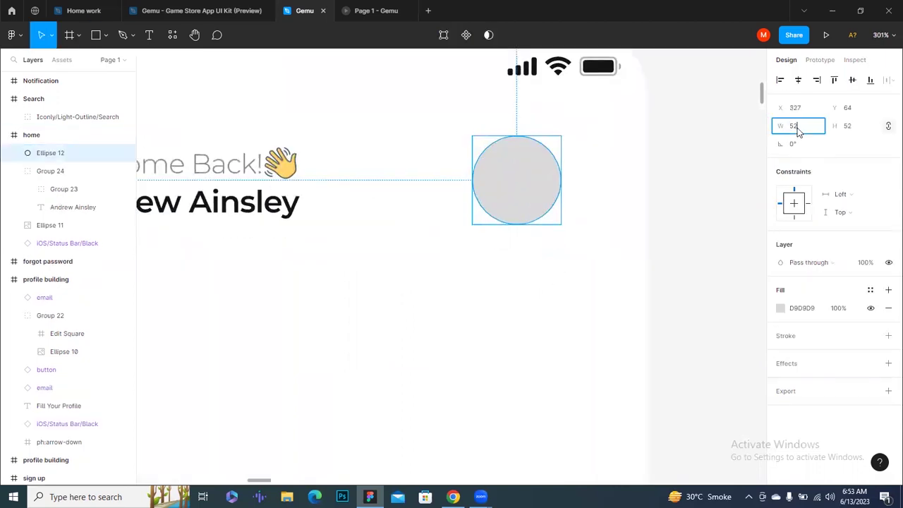
type("48")
key("Return")
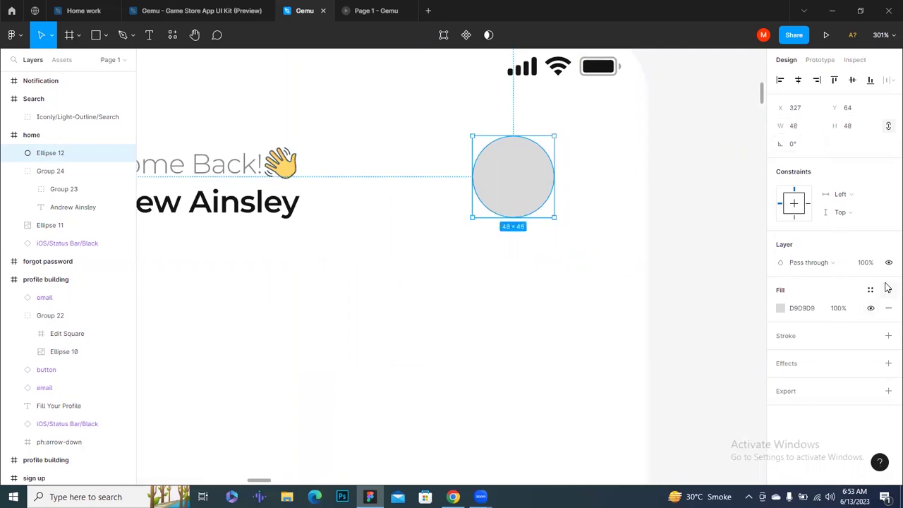
Give the circle a Background color fill and a Norder Color stroke.
left_click(870, 290)
left_click(881, 364)
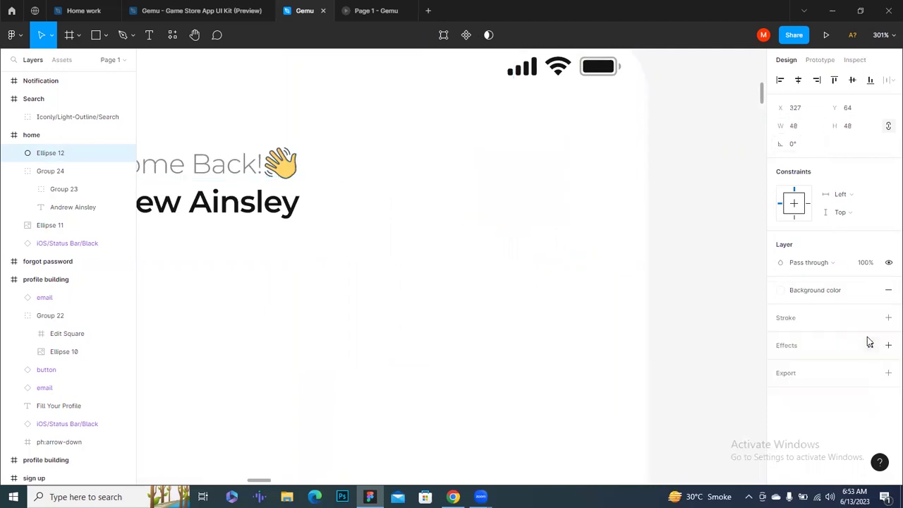
left_click(869, 318)
left_click(825, 403)
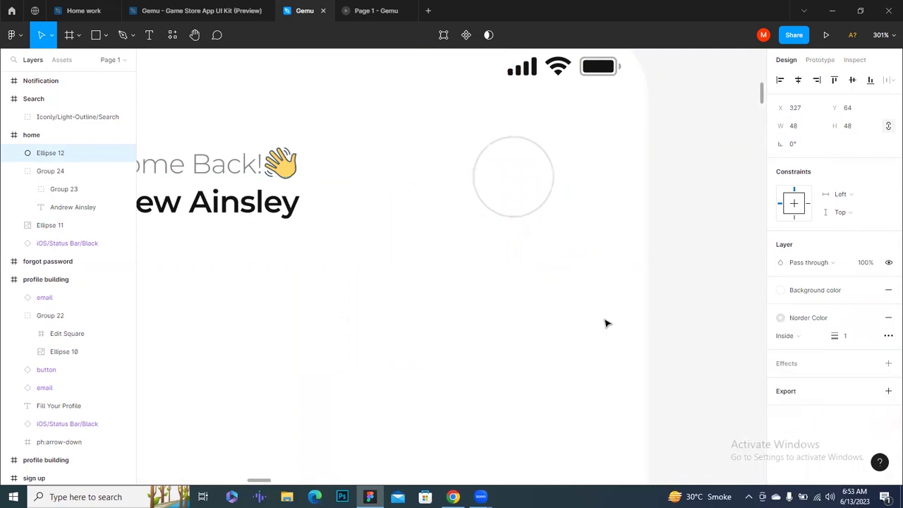
left_click(592, 321)
scroll(592, 321, "down", 5, "ctrl")
Move the Search icon frame onto the home screen inside the outlined circle.
scroll(461, 330, "left", 1)
left_click(172, 215)
left_click_drag(172, 215, 416, 325)
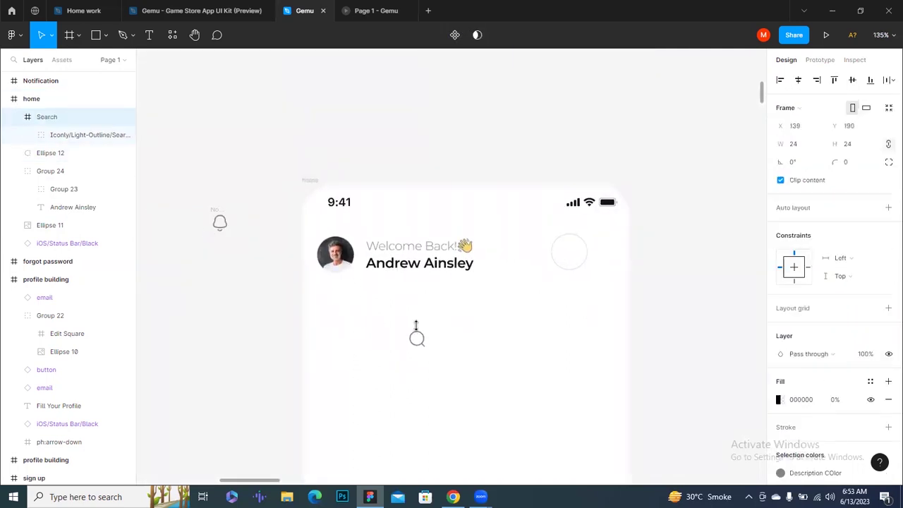
left_click_drag(417, 338, 570, 254)
scroll(570, 271, "up", 10, "ctrl")
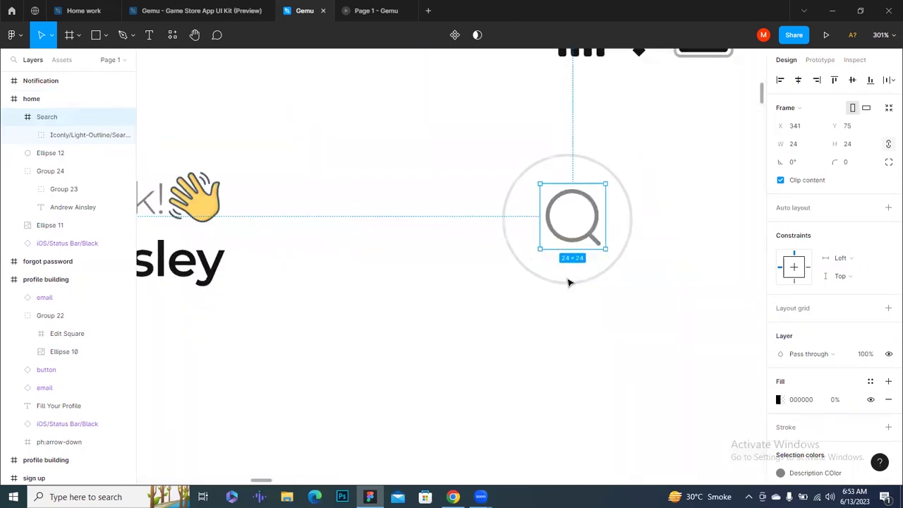
scroll(529, 396, "up", 2)
scroll(529, 396, "right", 1)
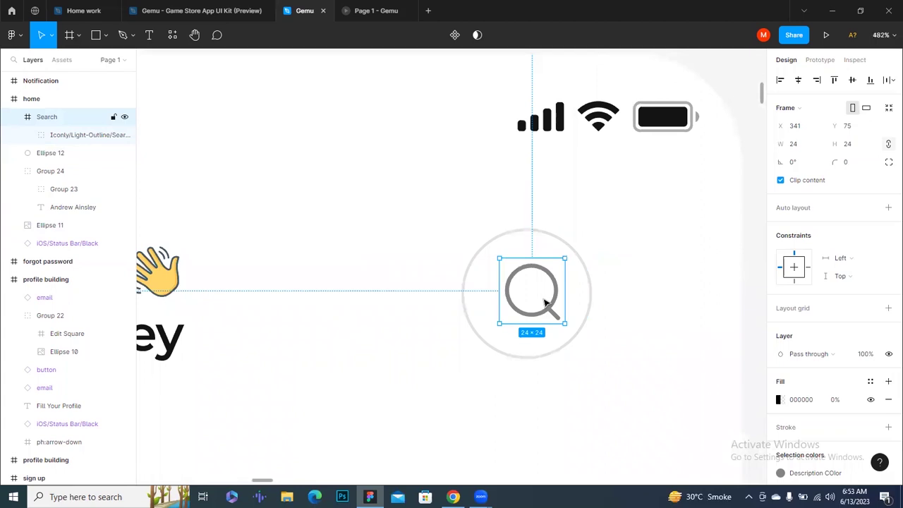
Centre the search icon within the circle and group them as Group 25.
left_click(472, 293)
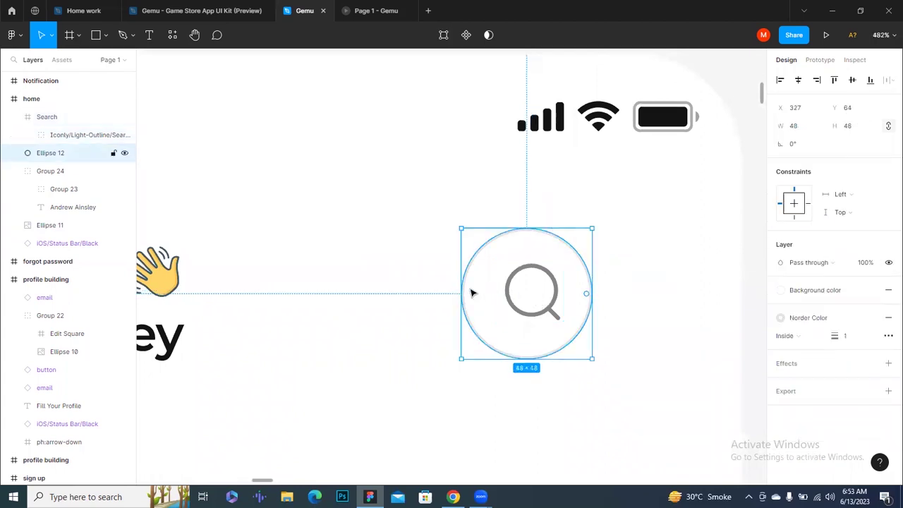
left_click(513, 298)
scroll(511, 292, "down", 2, "ctrl")
scroll(497, 281, "down", 1, "ctrl")
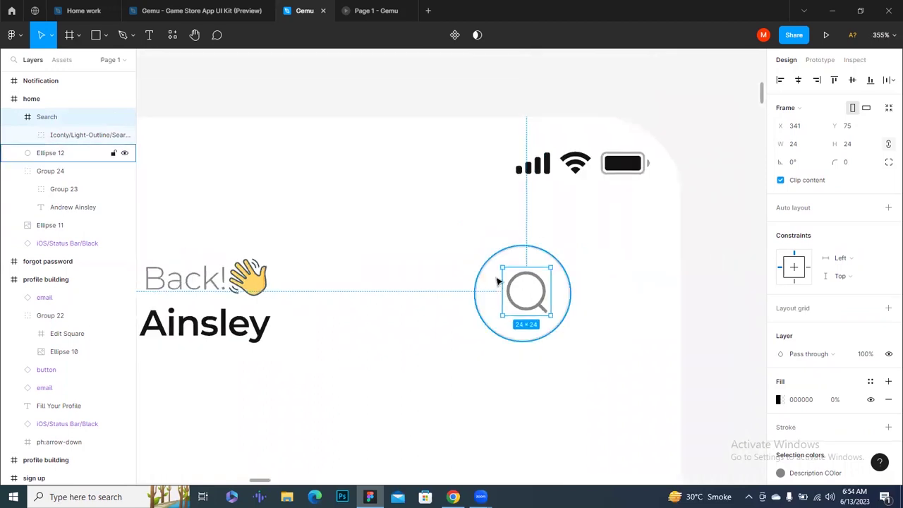
left_click(497, 281, "shift")
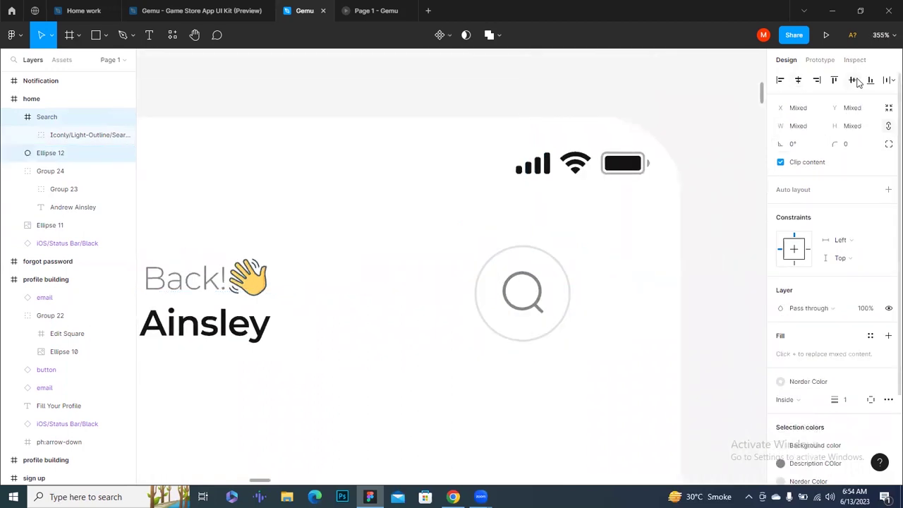
left_click(856, 81)
key("ctrl+g")
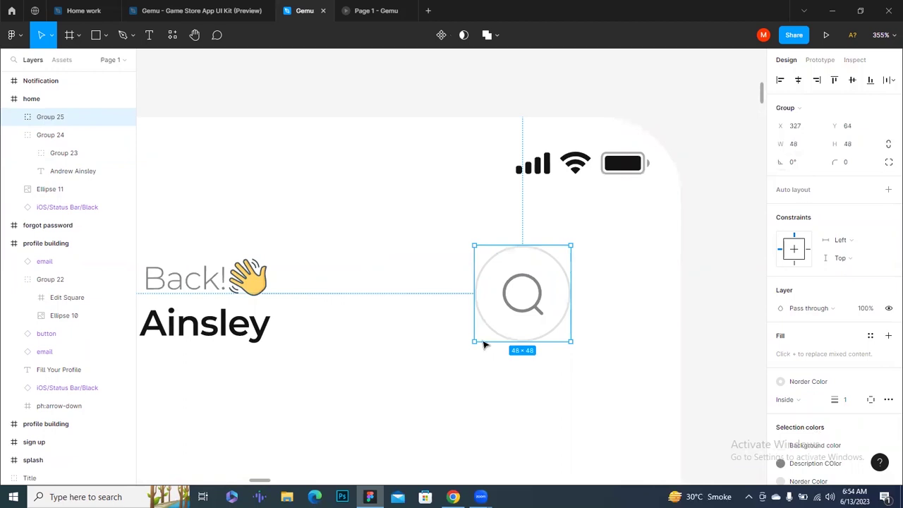
left_click(494, 386)
scroll(493, 390, "down", 3, "ctrl")
Duplicate the round search button beside the first and nudge the pair into place.
left_click(514, 351)
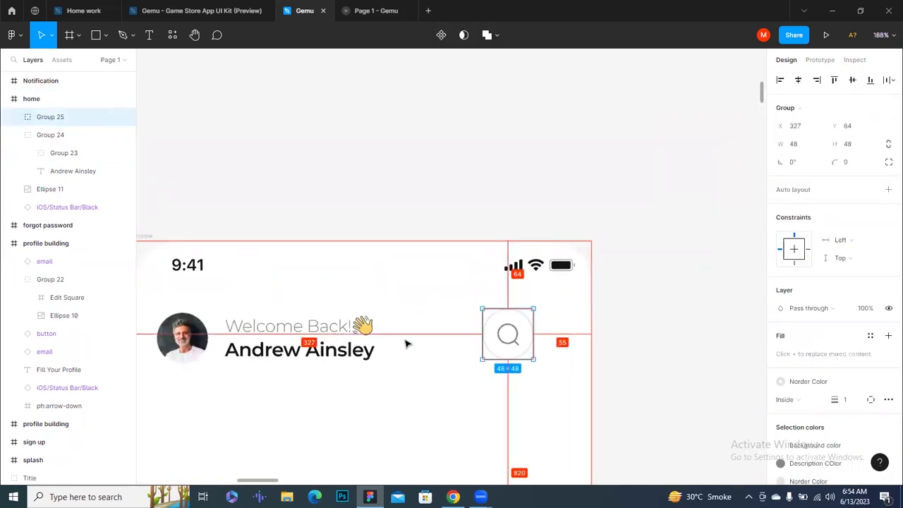
mouse_move(505, 347)
left_mouse_down()
mouse_move(490, 349)
mouse_move(492, 339)
mouse_move(567, 344)
left_mouse_up()
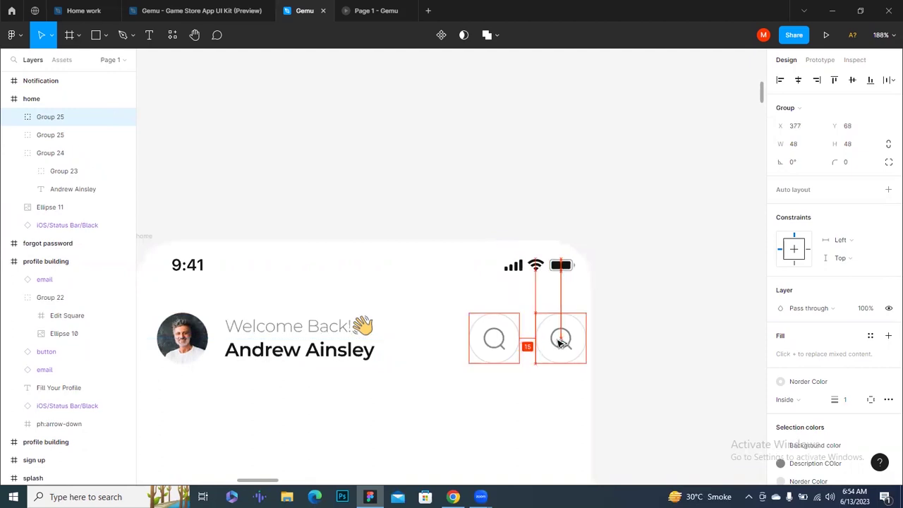
left_click(495, 346, "shift")
key("shift+Left")
key("shift+Left")
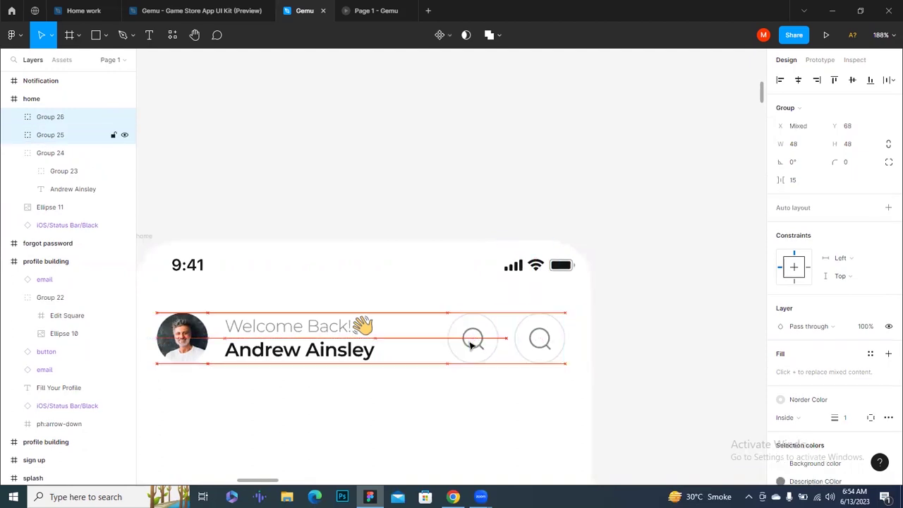
key("Right")
key("Right")
key("Right")
key("Right")
key("Right")
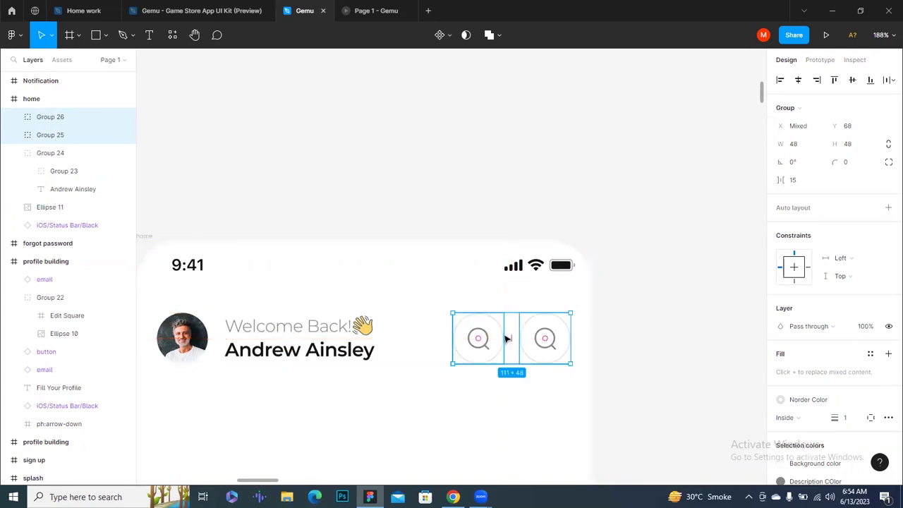
Set the gap between the two round buttons to 16 px.
left_click(799, 180)
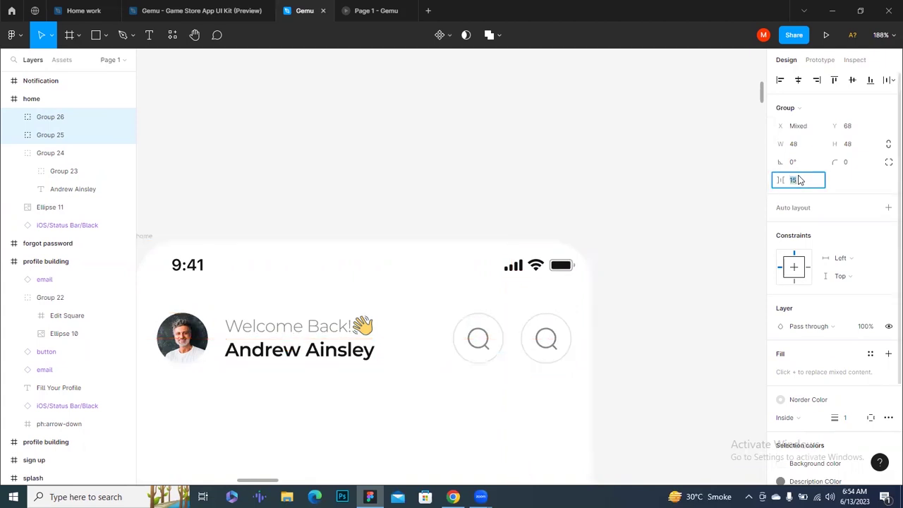
left_click(571, 378)
left_click(544, 342)
left_click(488, 336, "shift")
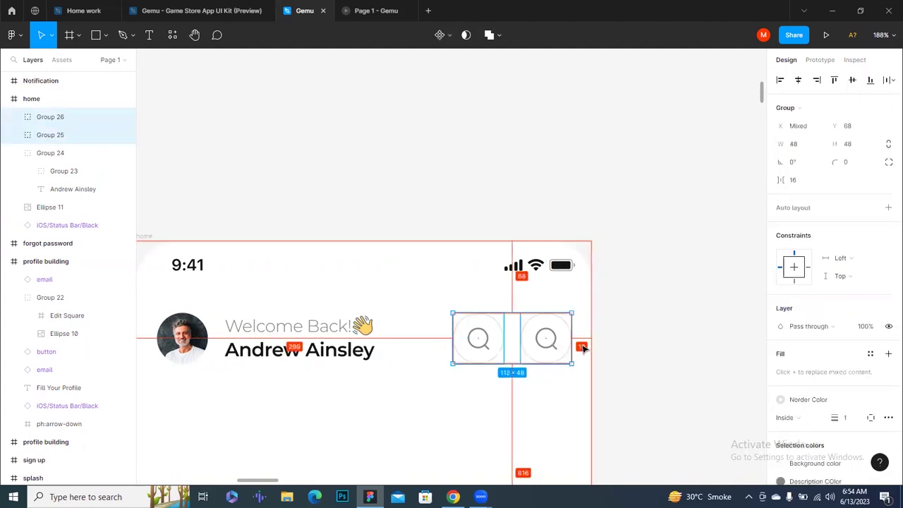
left_click(518, 421)
Move the Notification bell icon into the second round button.
scroll(518, 421, "down", 5)
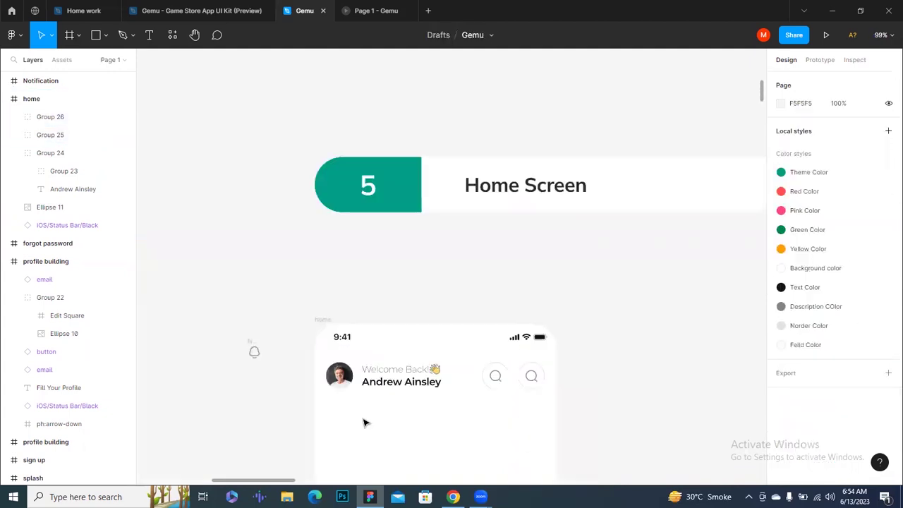
scroll(365, 422, "down", 1)
scroll(365, 422, "left", 1)
left_click_drag(322, 314, 559, 368)
key("Delete")
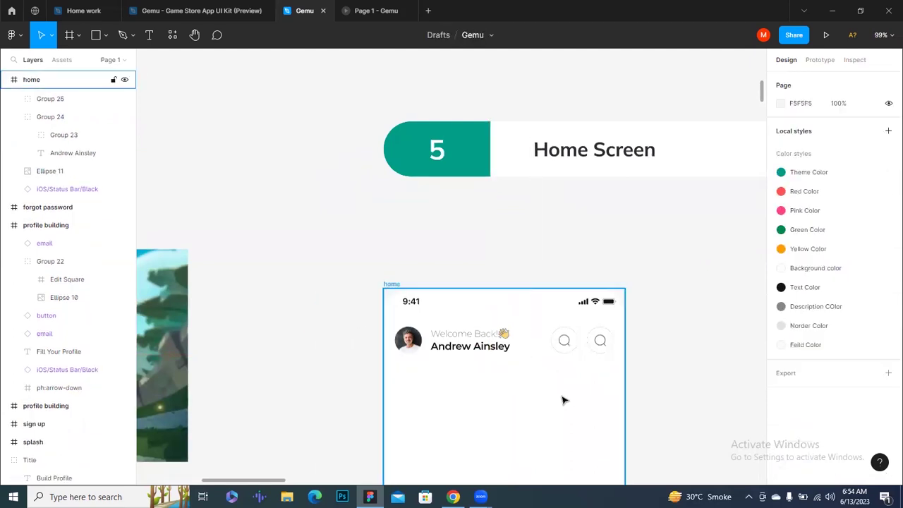
scroll(605, 334, "up", 3)
scroll(593, 270, "up", 2)
key("ctrl+z")
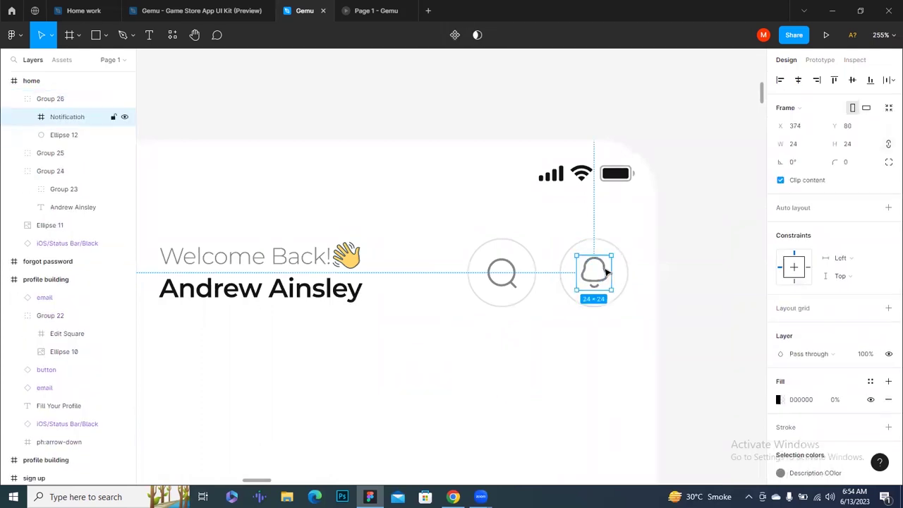
left_click(590, 318)
scroll(585, 322, "down", 3)
scroll(572, 309, "down", 1)
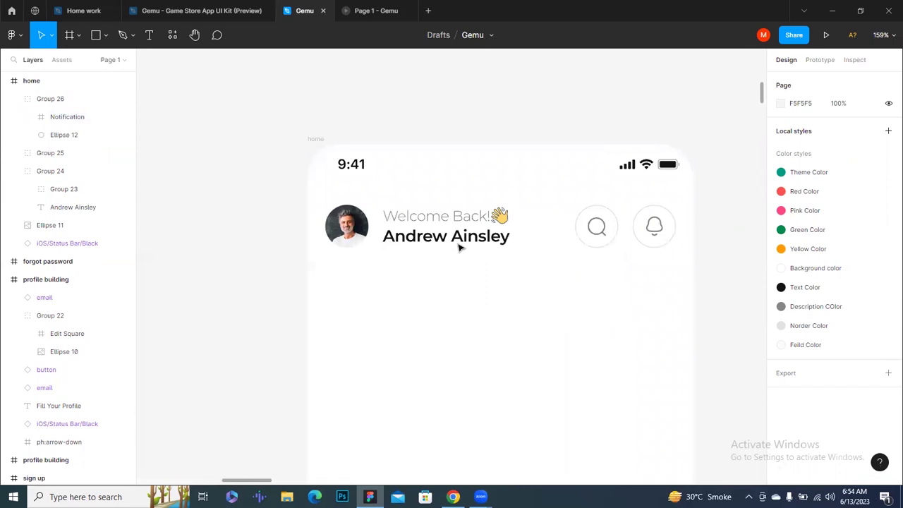
Select the photo, welcome text, search and bell buttons and check their 20 px edge margins.
left_click(345, 226)
left_click(430, 236, "shift")
left_click(599, 227, "shift")
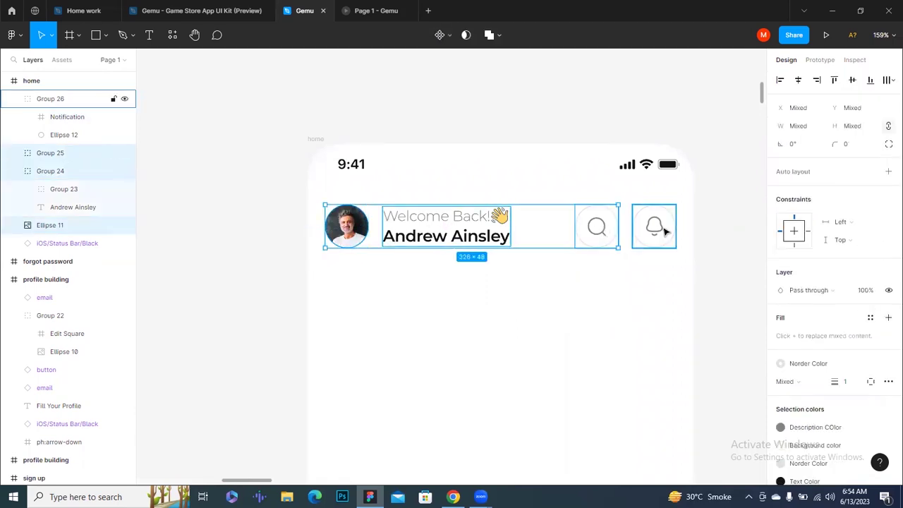
left_click(664, 230, "shift")
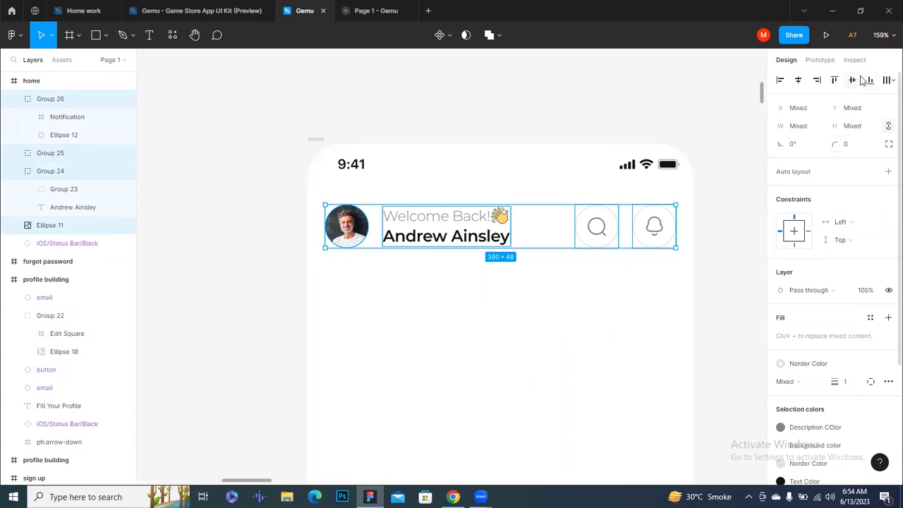
key("alt")
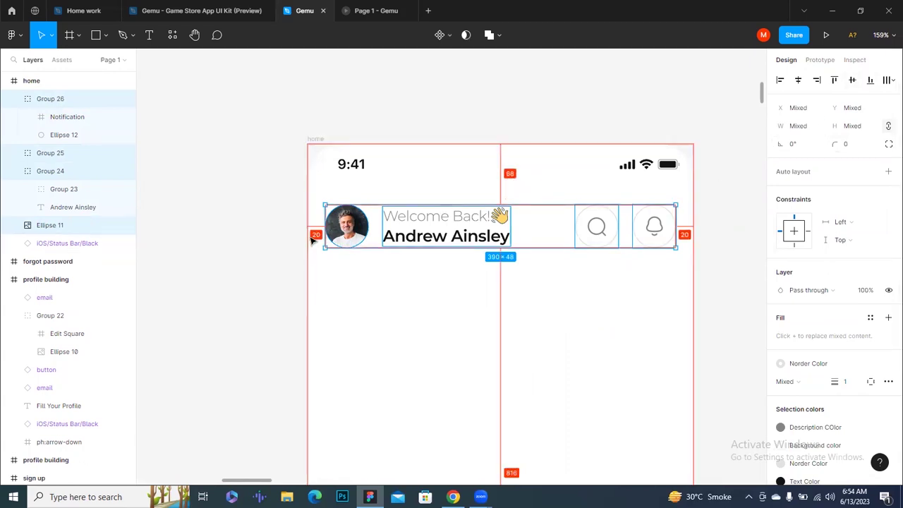
left_click(484, 331)
scroll(484, 331, "up", 3)
scroll(484, 331, "down", 2)
scroll(484, 331, "down", 1)
scroll(466, 325, "down", 2)
scroll(455, 319, "down", 1)
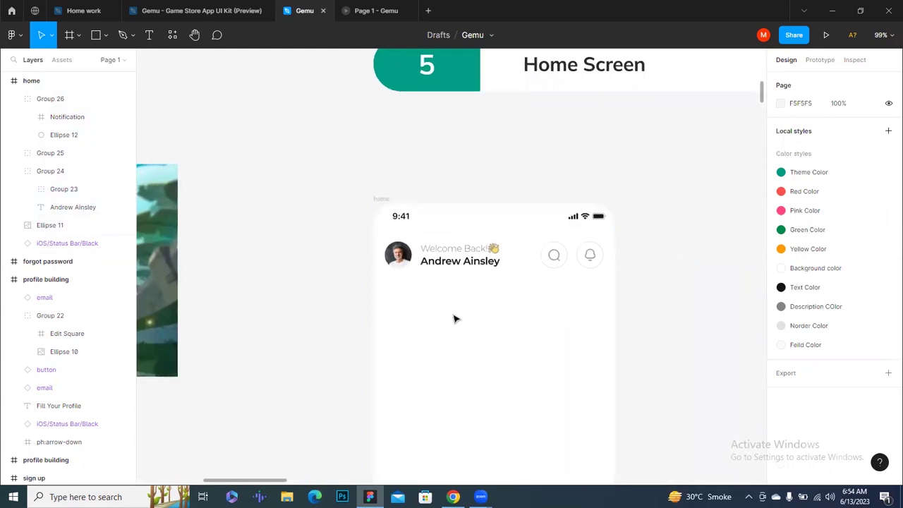
Draw a horizontal line below the header, width 395, centre-constrained, 20 px from each edge.
key("l")
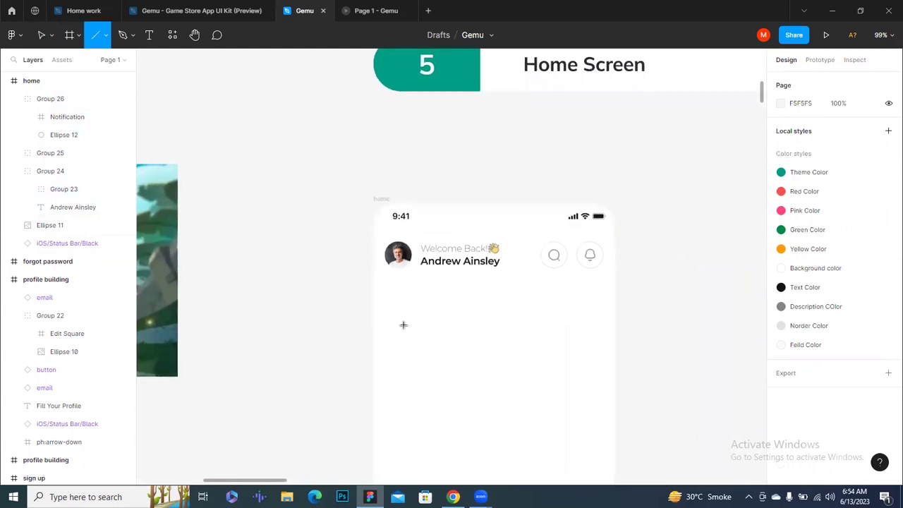
left_click_drag(487, 301, 605, 302)
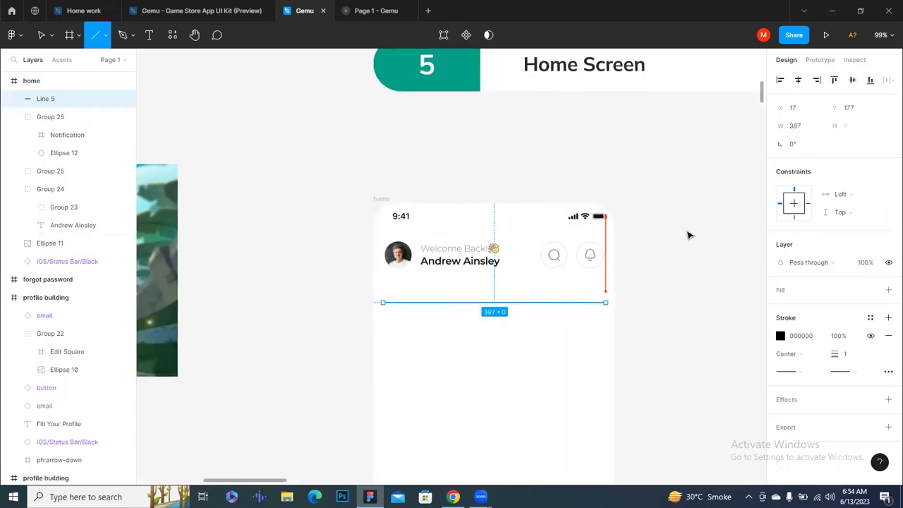
left_click(802, 128)
type("395")
key("Return")
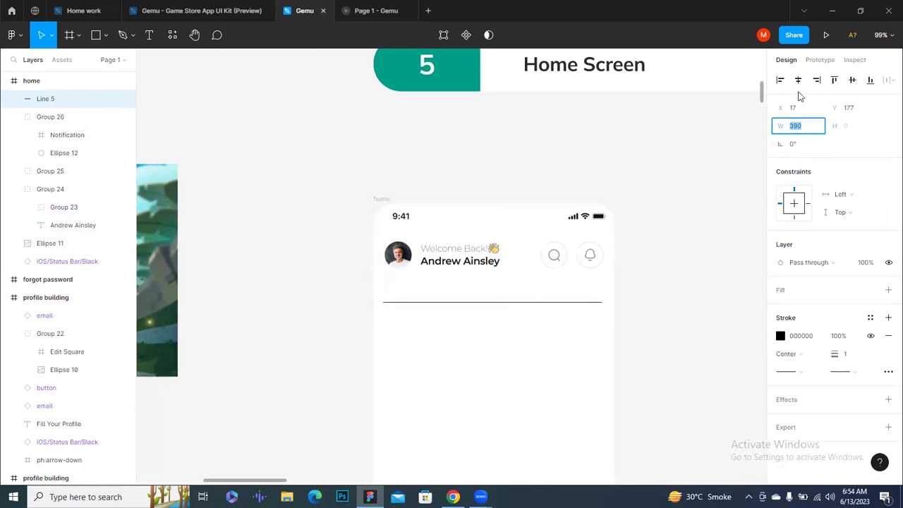
left_click(793, 203)
left_click_drag(598, 302, 607, 302)
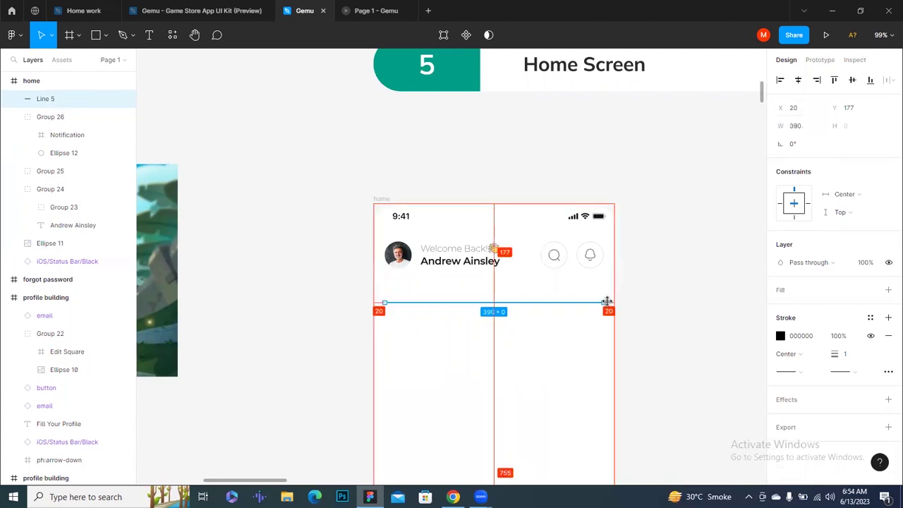
scroll(606, 301, "up", 2)
scroll(607, 301, "up", 2)
scroll(607, 302, "down", 3)
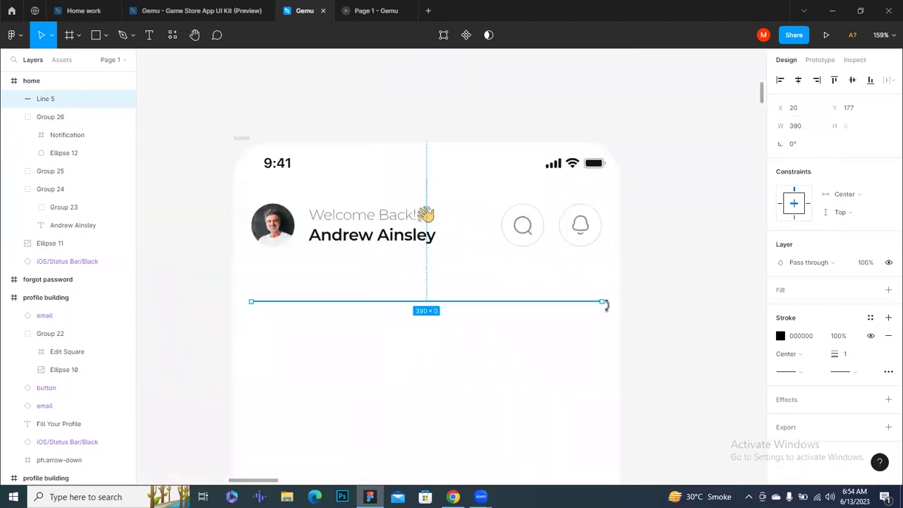
Give the line a Norder Color stroke and round caps at both ends.
left_click(870, 317)
left_click(823, 402)
left_click(800, 354)
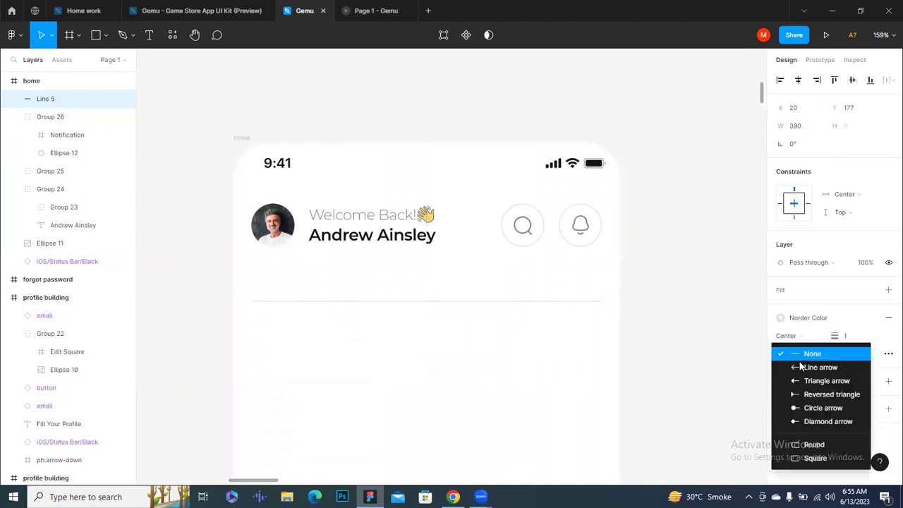
left_click(815, 445)
left_click(843, 361)
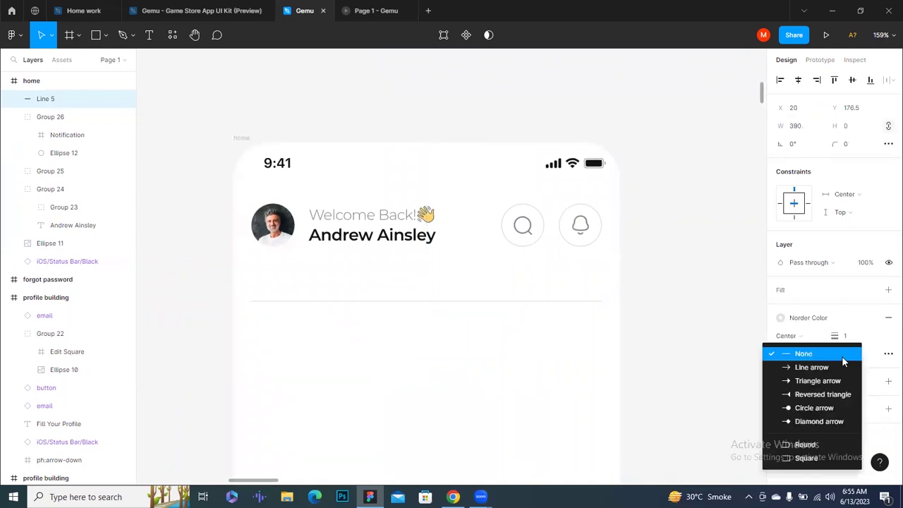
left_click(815, 444)
left_click(364, 312)
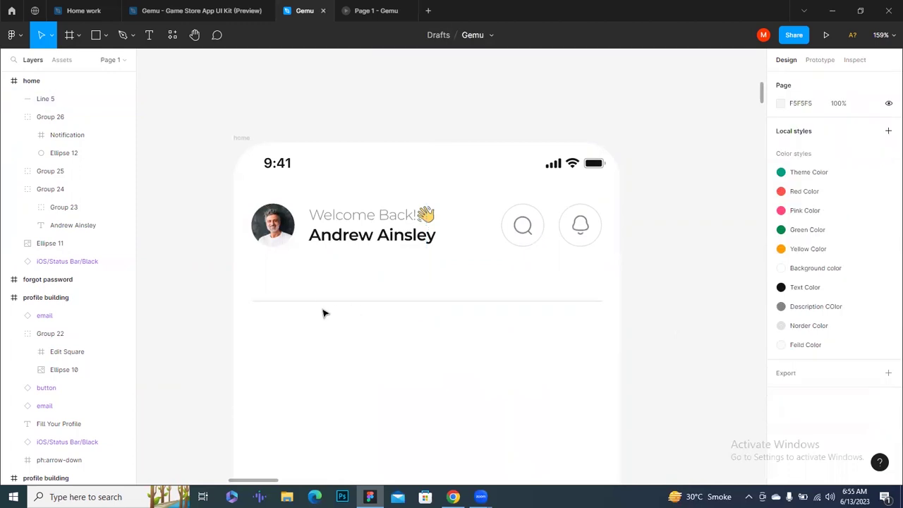
left_click(321, 307)
left_click(330, 357)
scroll(331, 357, "up", 2)
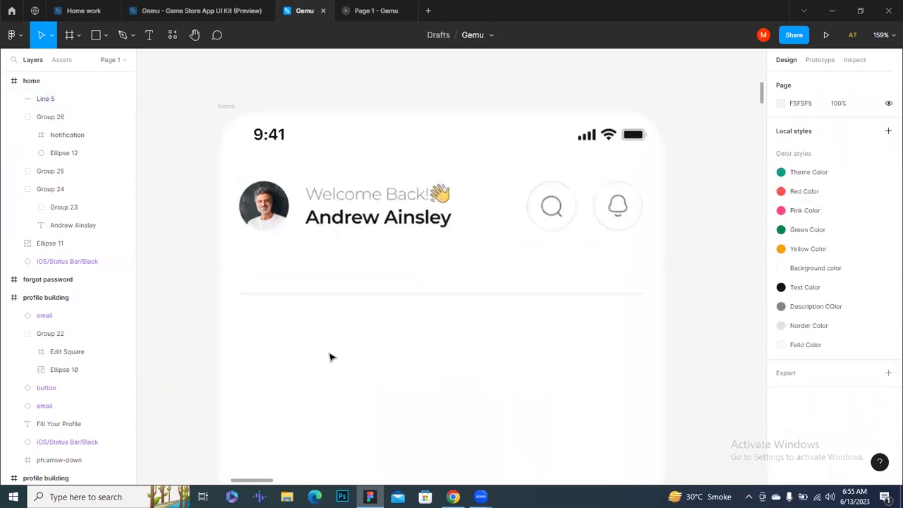
scroll(331, 357, "up", 2)
Add 'For You' text in Medium weight, size 16, with the teal Theme Color fill.
key("t")
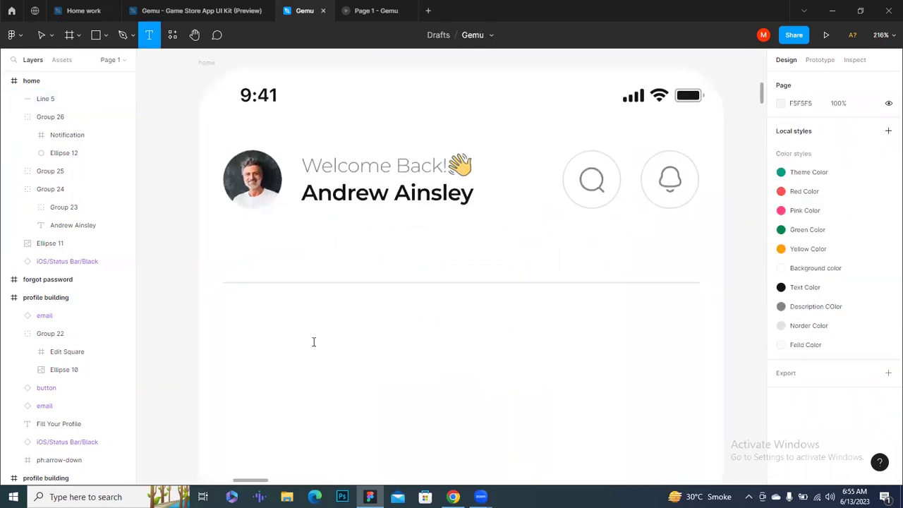
left_click(314, 342)
type("For You")
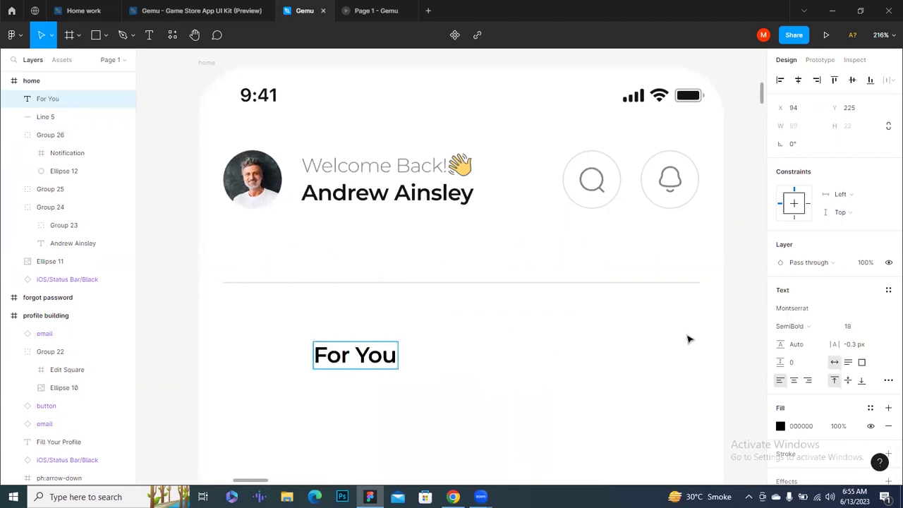
key("ctrl+a")
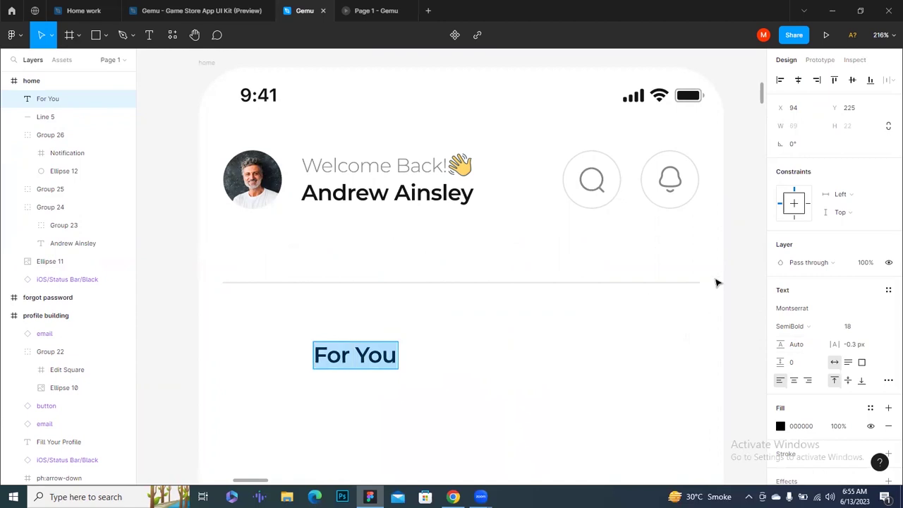
left_click(810, 326)
left_click(812, 261)
left_click(855, 328)
key("Down")
key("Down")
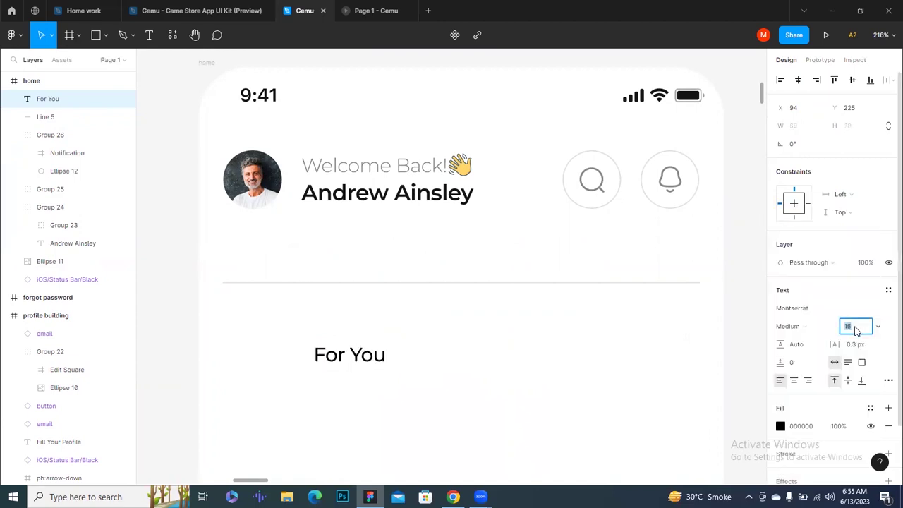
left_click(870, 408)
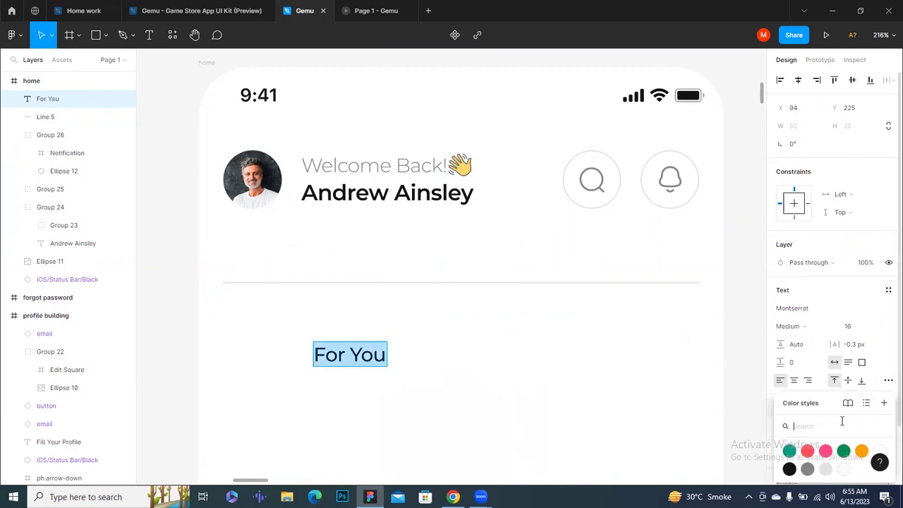
left_click(789, 452)
Move the For You heading to X 20, Y 143, above the divider.
scroll(336, 387, "up", 2, "ctrl")
scroll(335, 388, "up", 3, "ctrl")
scroll(335, 388, "down", 4, "ctrl")
scroll(353, 383, "left", 2)
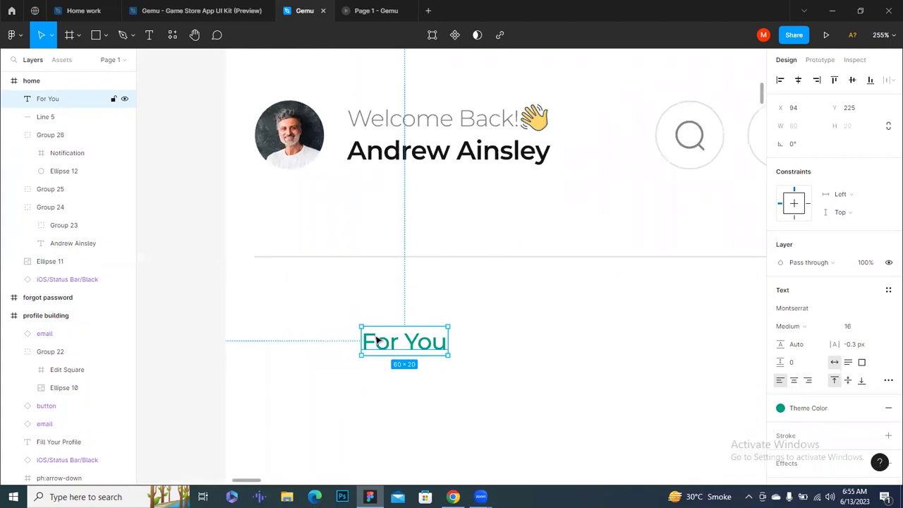
left_click_drag(377, 341, 268, 228)
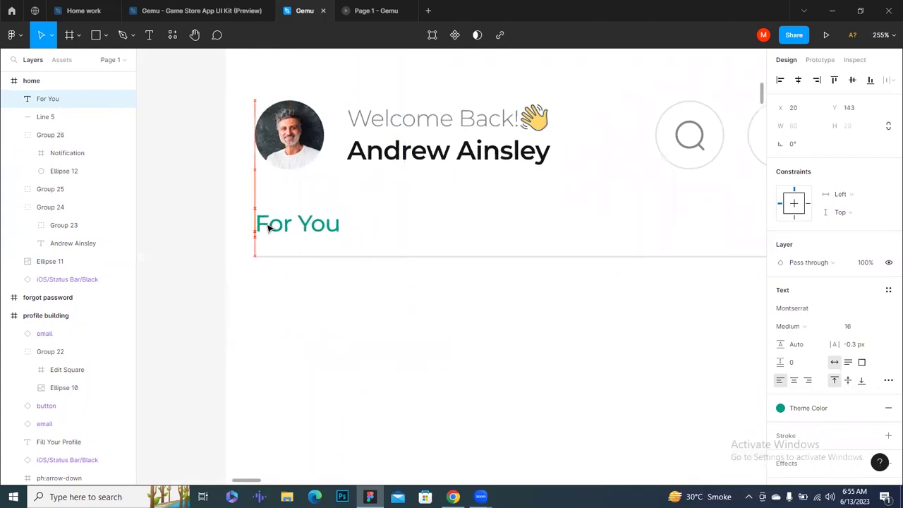
left_click(365, 303)
scroll(395, 314, "down", 4, "ctrl")
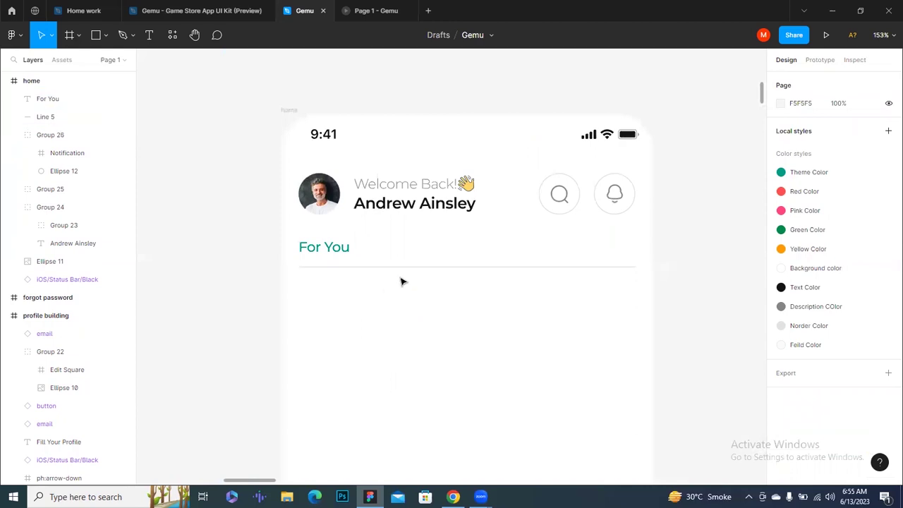
Draw a helper rectangle and set its width to 390/3 (130 px).
key("r")
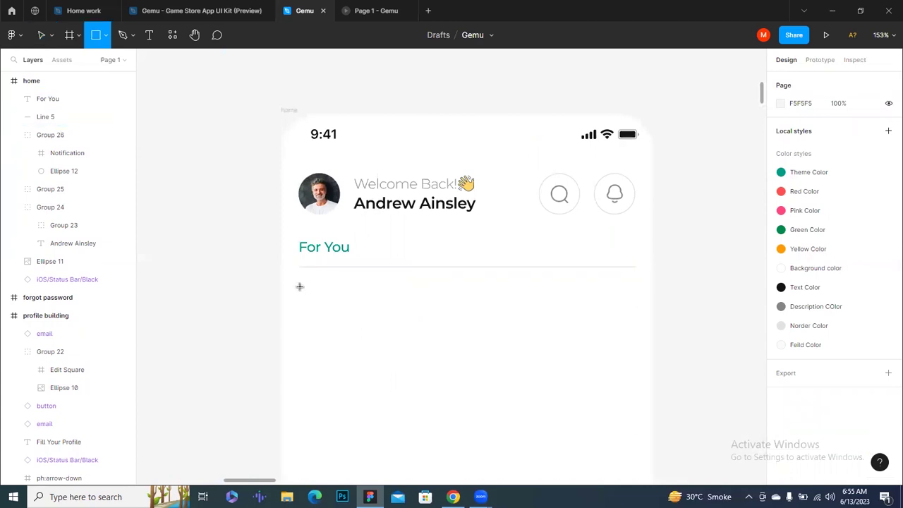
left_click_drag(300, 281, 635, 308)
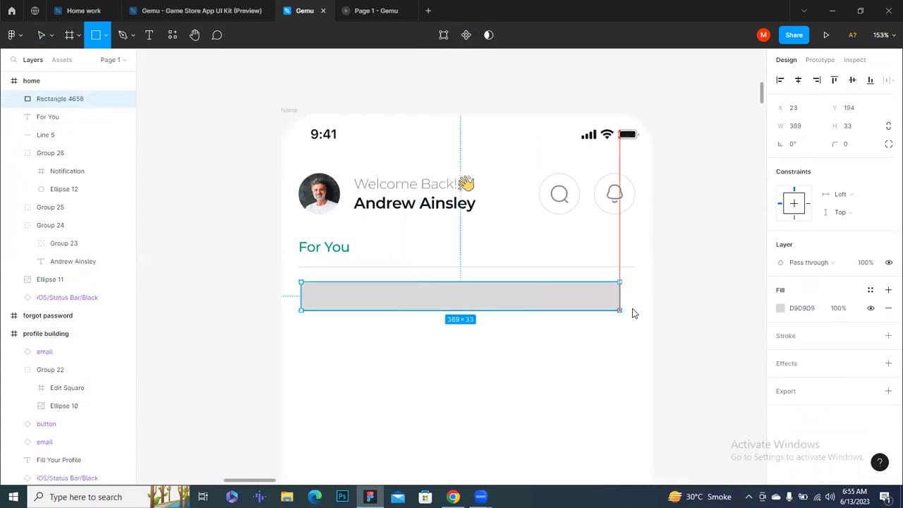
left_click(801, 127)
type("390")
key("Return")
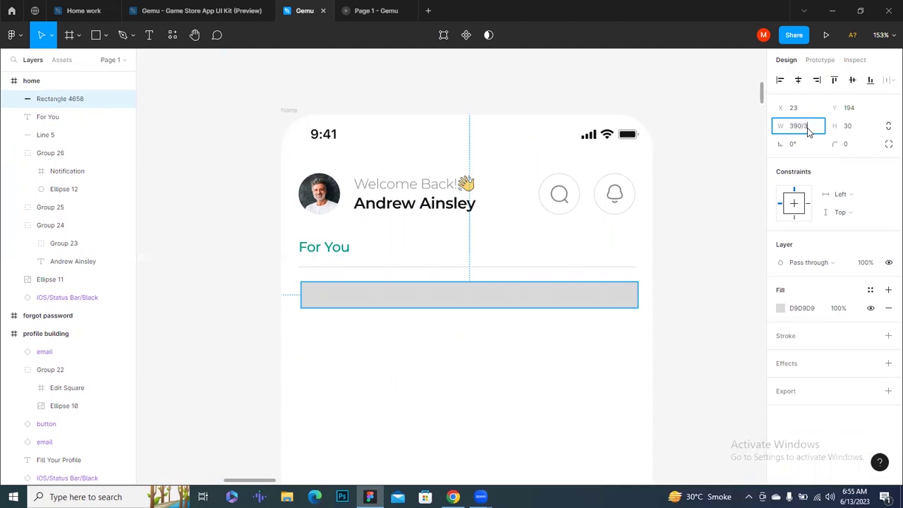
key("Return")
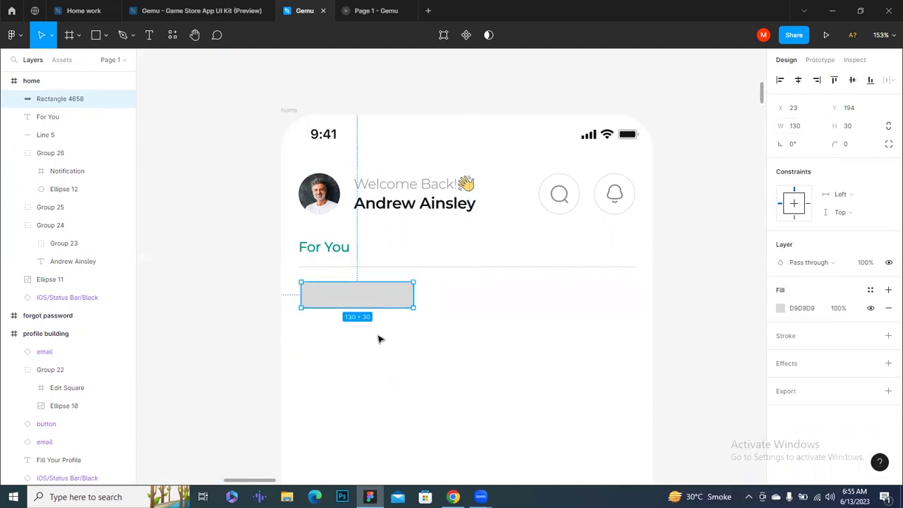
left_click(378, 336)
scroll(376, 335, "up", 3, "ctrl")
Resize the For You text box to exactly 130 px wide.
left_click(307, 182)
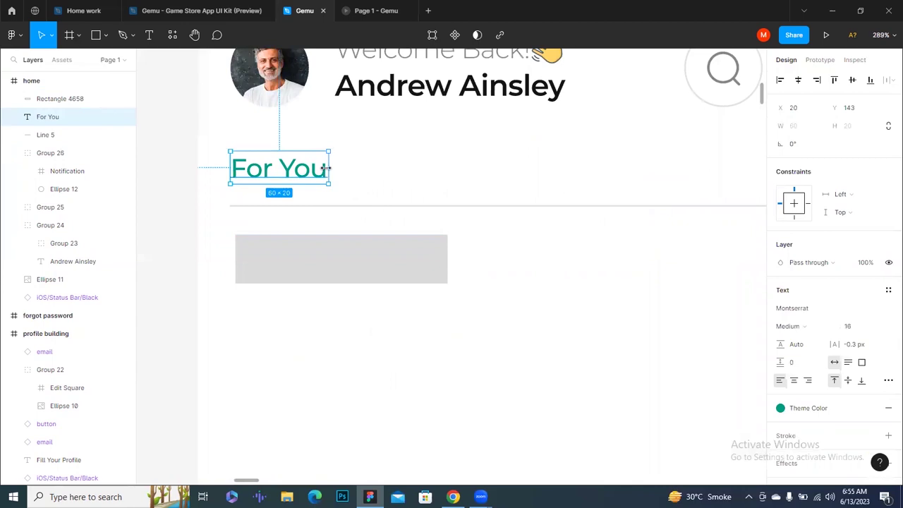
left_click_drag(329, 168, 446, 166)
scroll(446, 166, "up", 5)
scroll(447, 170, "up", 10)
left_click_drag(464, 185, 345, 187)
scroll(383, 226, "down", 4)
scroll(382, 227, "down", 4)
scroll(381, 227, "down", 3)
scroll(382, 227, "down", 2)
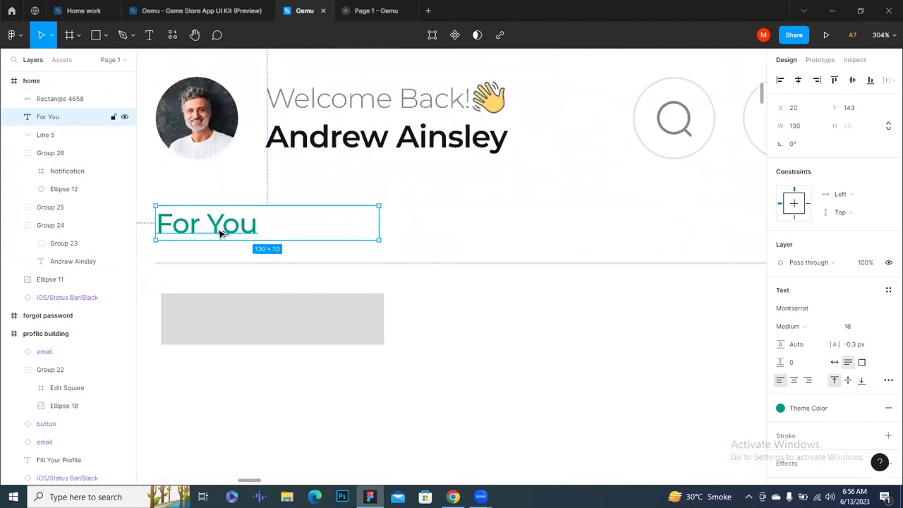
Centre-align the For You text within its 130 px box.
key("ctrl+alt+t")
left_click(257, 289)
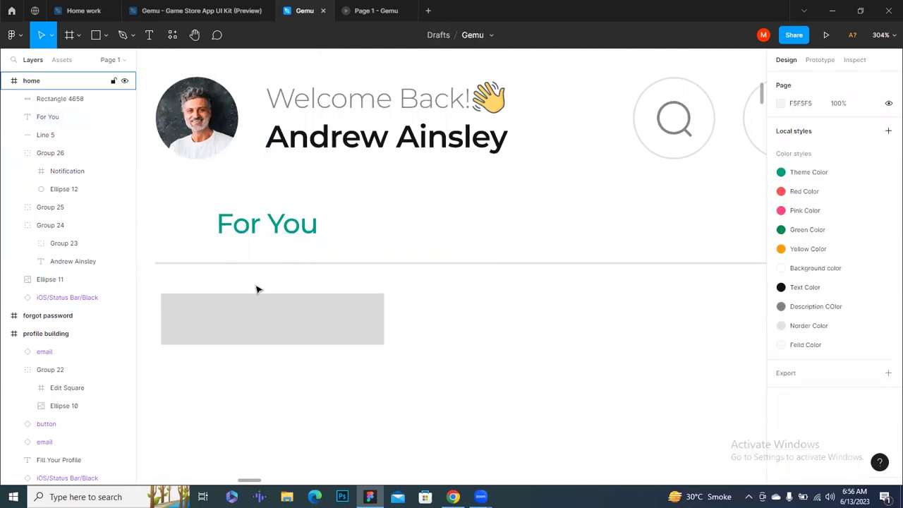
scroll(257, 295, "down", 3, "ctrl")
left_click(260, 301)
Delete the helper rectangle and duplicate For You into three evenly spaced tabs.
key("Delete")
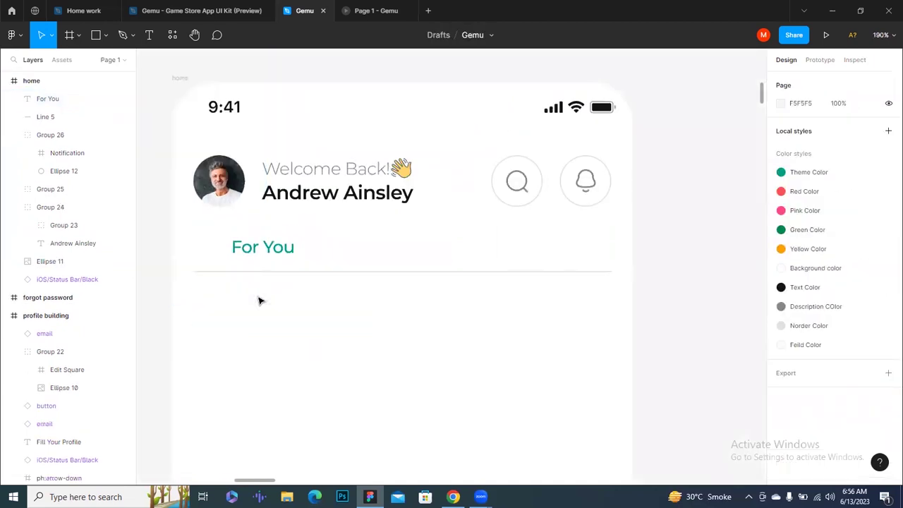
left_click(270, 252)
left_click_drag(297, 249, 416, 249)
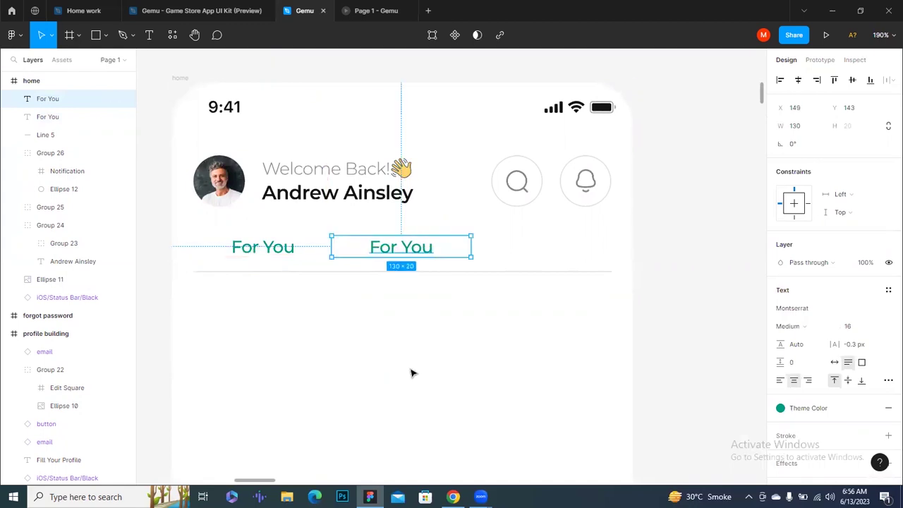
key("ctrl+d")
key("Escape")
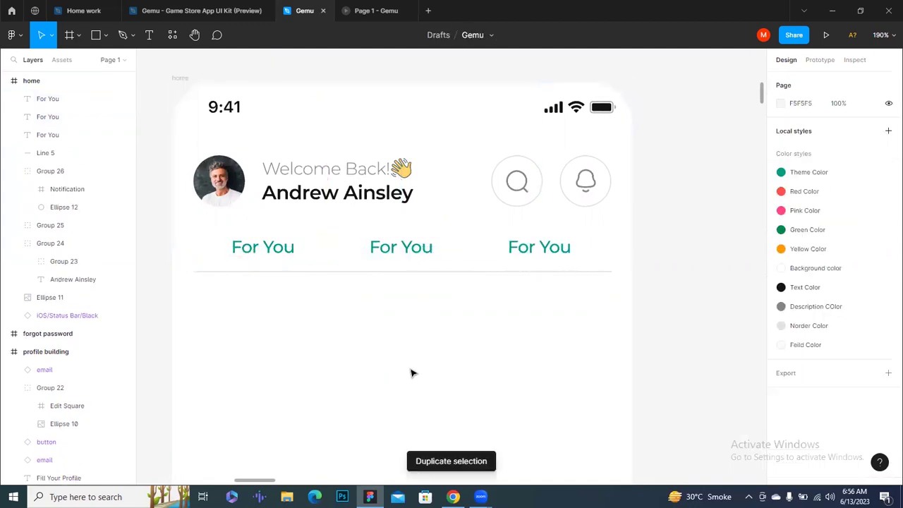
Colour the middle and right For You tabs with the grey Description Color.
left_click(404, 244)
left_click(527, 253, "shift")
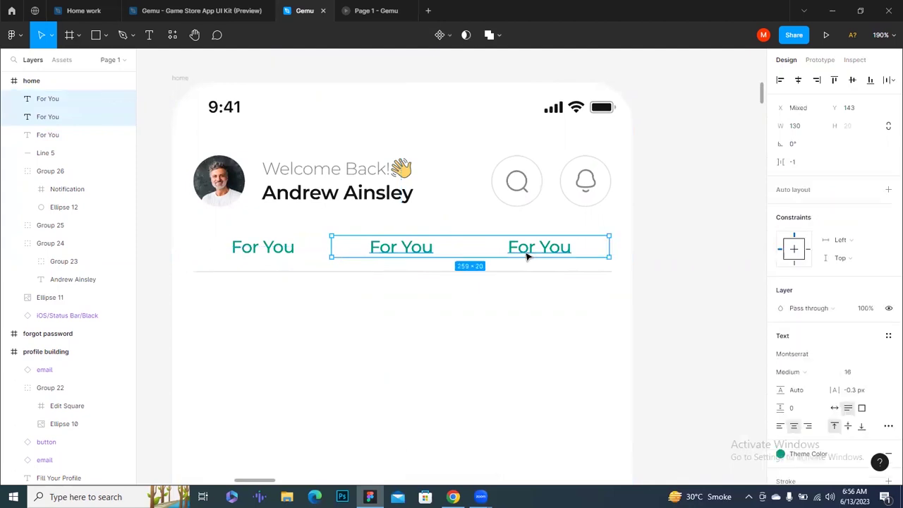
left_click(781, 455)
left_click(808, 470)
left_click(159, 231)
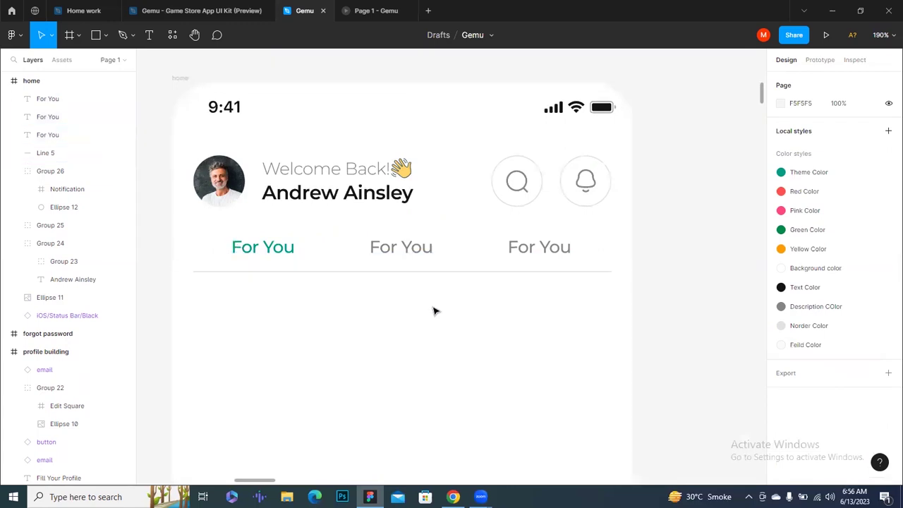
scroll(434, 311, "up", 2)
scroll(419, 284, "up", 2)
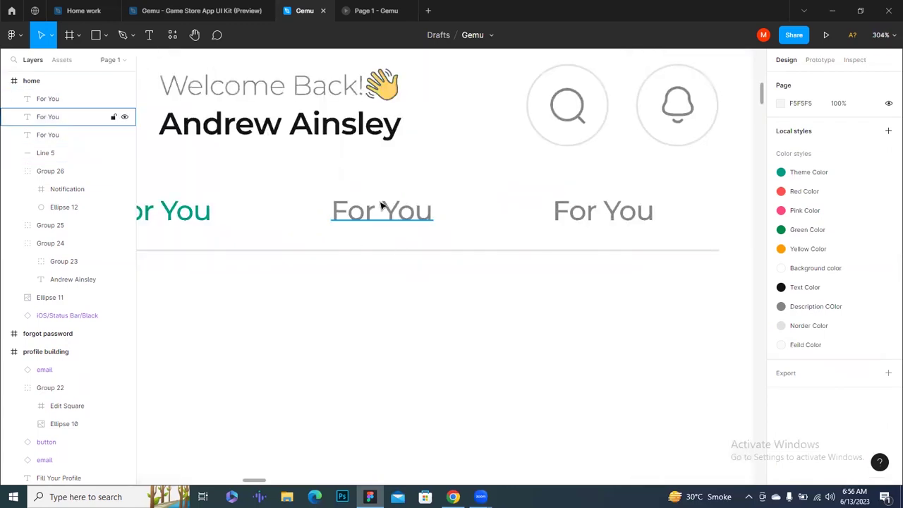
Rename the middle tab to 'Top Charts' and the right tab to 'Premium'.
left_click(380, 205)
double_click(381, 205)
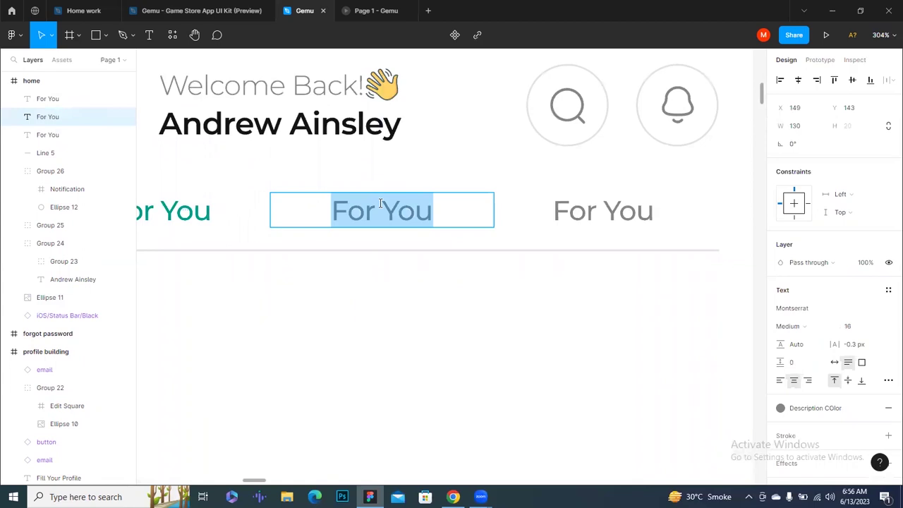
type("Top Charts")
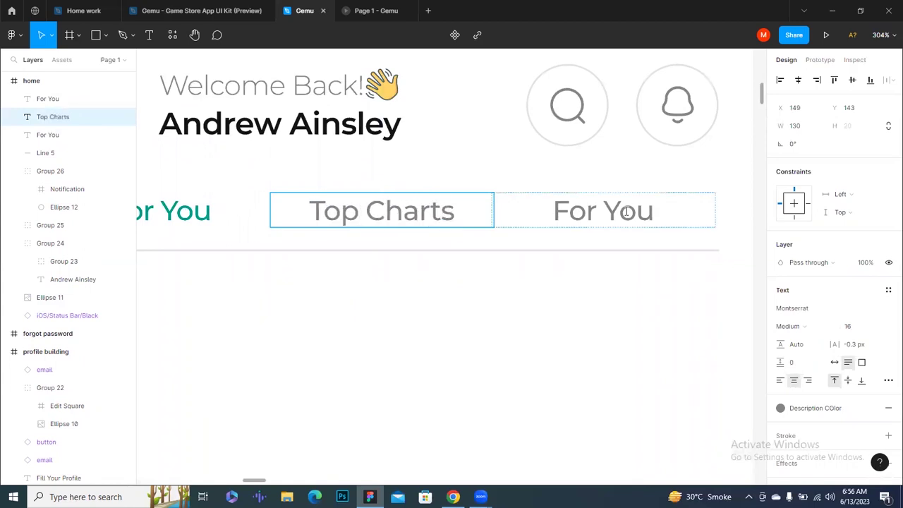
double_click(625, 212)
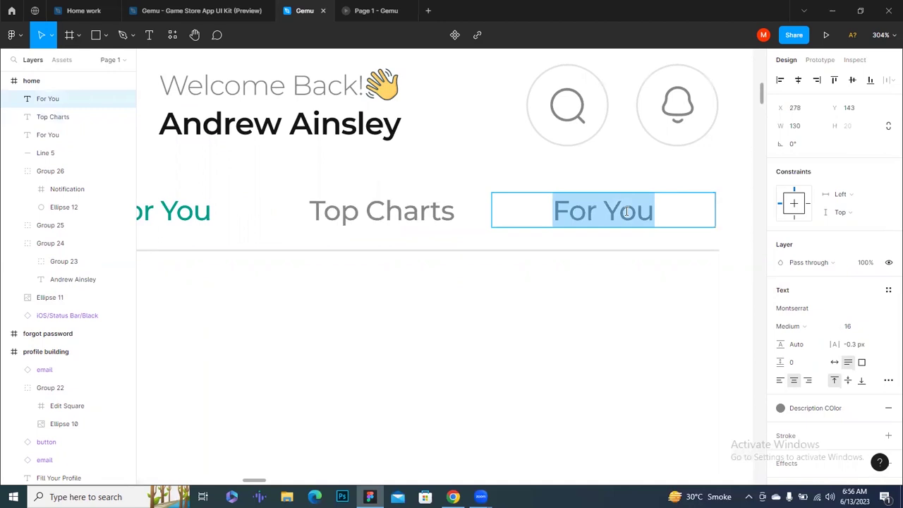
type("Premium")
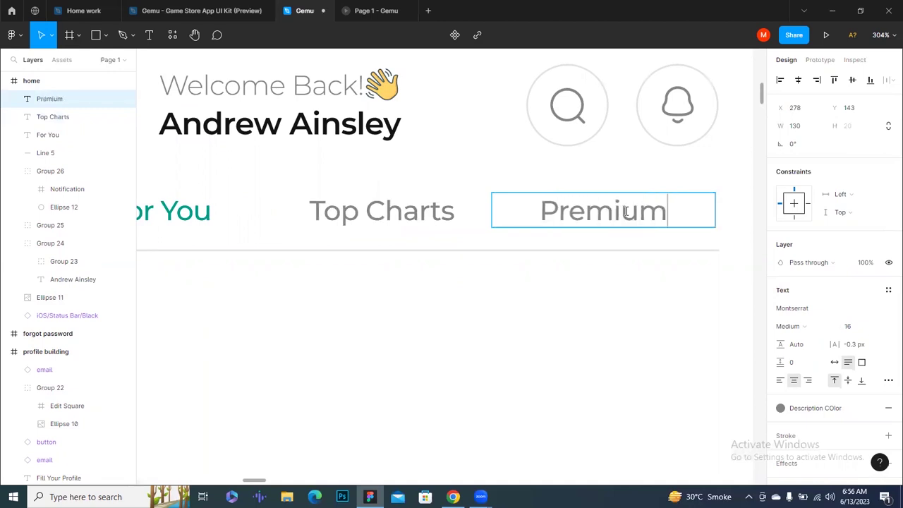
key("Escape")
Nudge Premium one pixel right, then check all three tabs' margins to the frame edges.
left_click(668, 297)
left_click(614, 211)
key("Right")
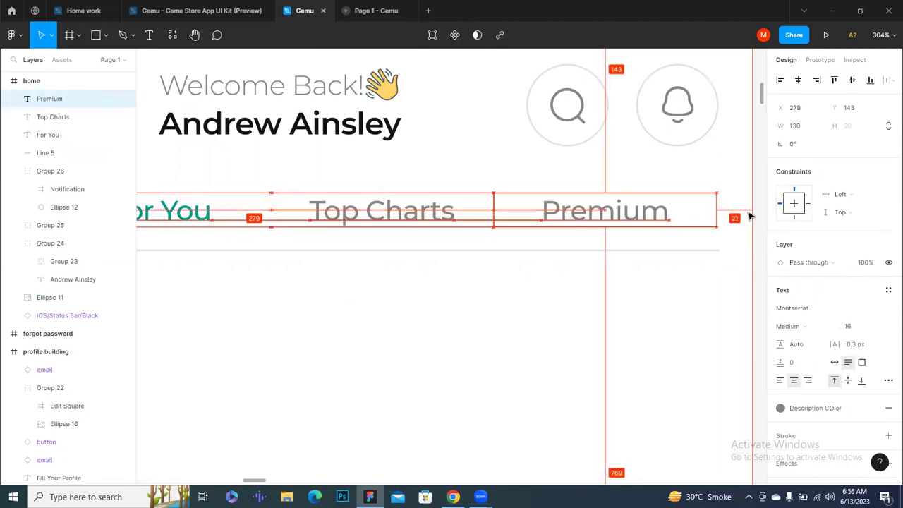
left_click(441, 204)
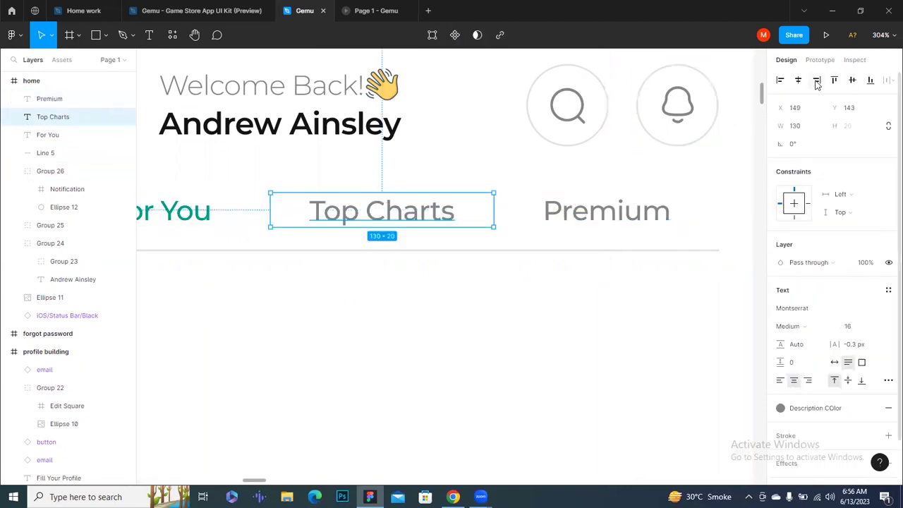
left_click(550, 213, "shift")
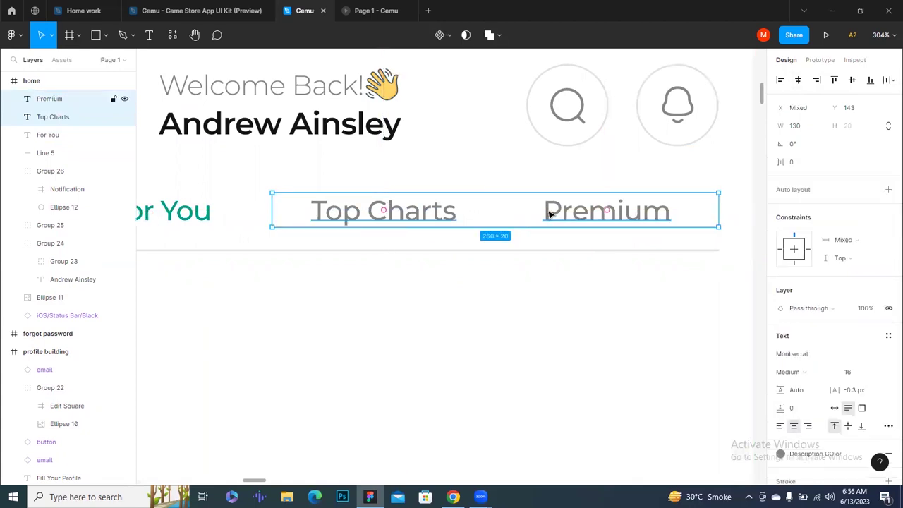
left_click(178, 217, "shift")
scroll(308, 303, "down", 4, "ctrl")
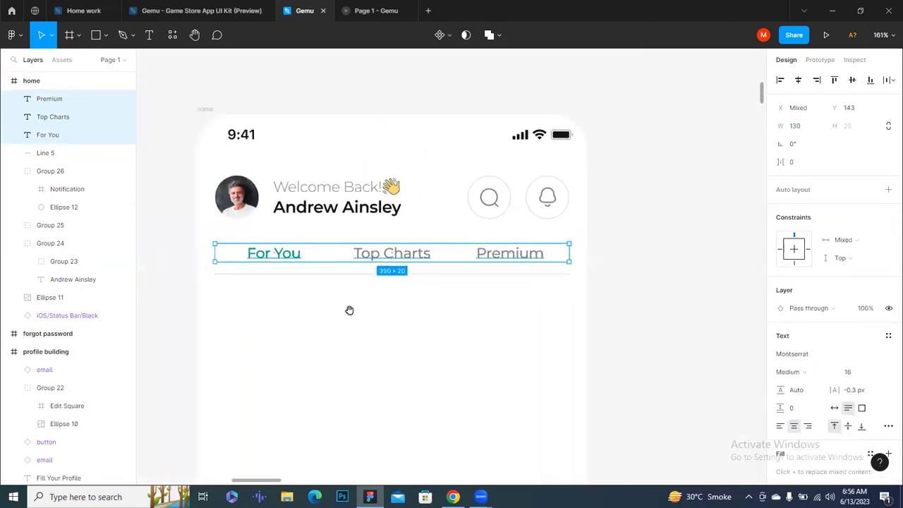
key("alt")
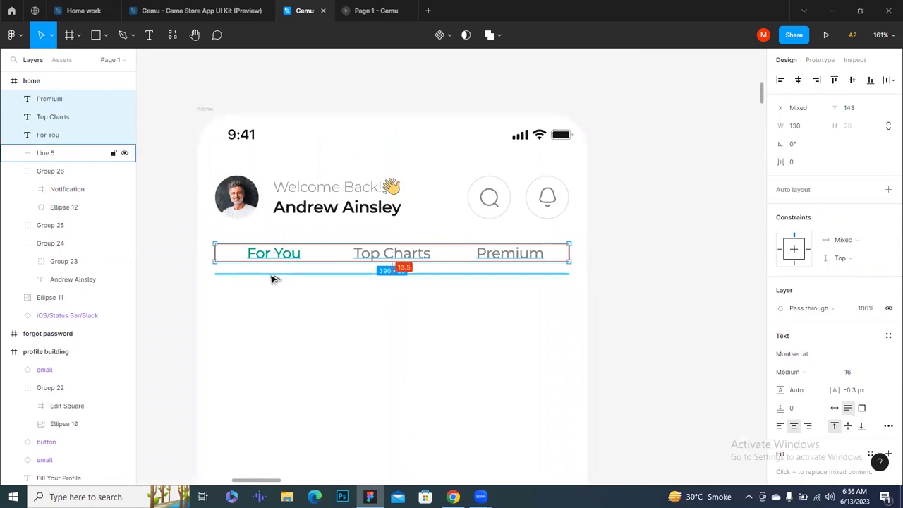
Set the grey divider line's Y position to 176, beneath the tabs.
left_click(273, 275)
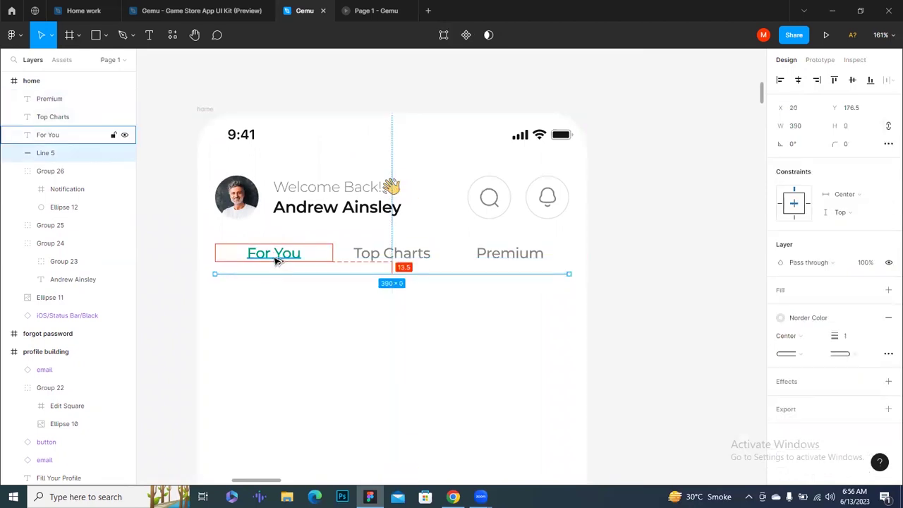
left_click(869, 115)
type("176")
key("Return")
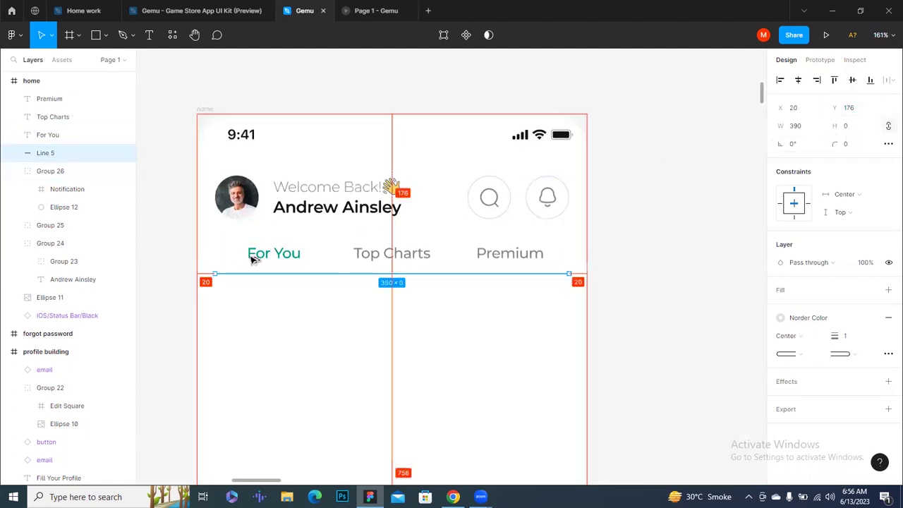
scroll(261, 257, "up", 5)
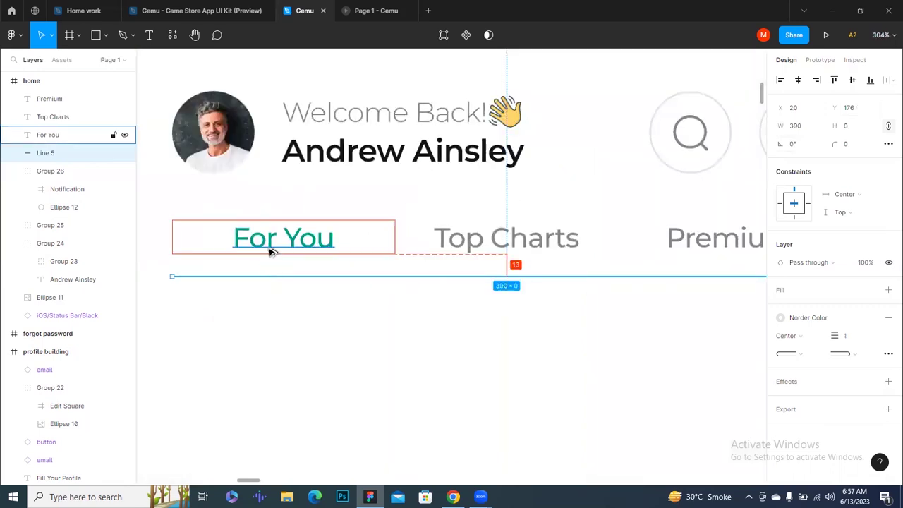
left_click(288, 315)
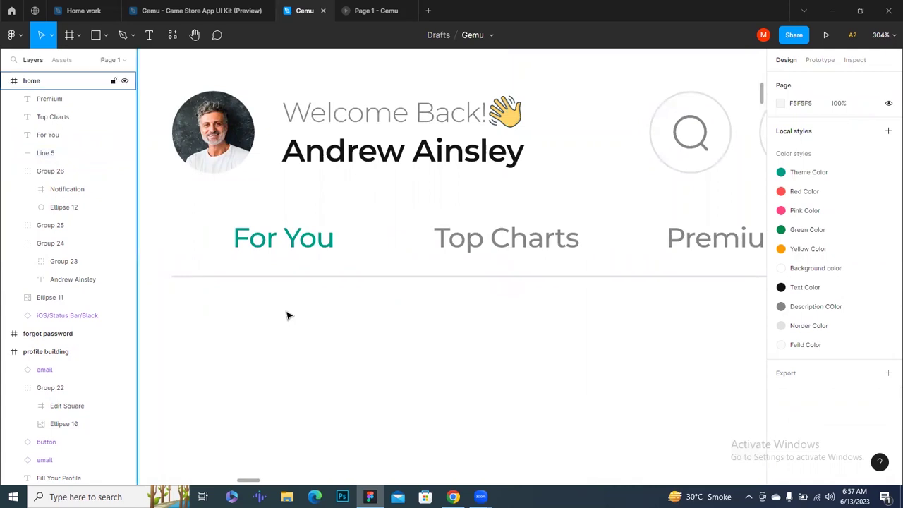
scroll(286, 316, "up", 2)
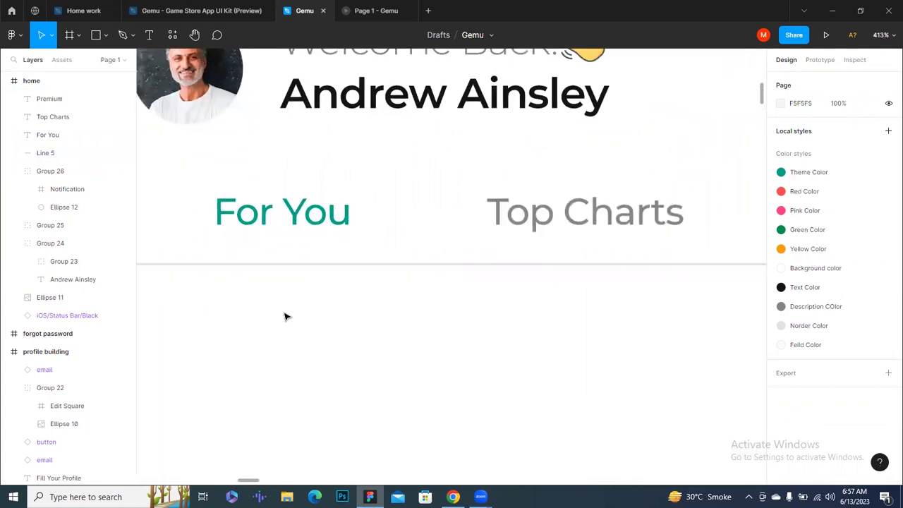
key("l")
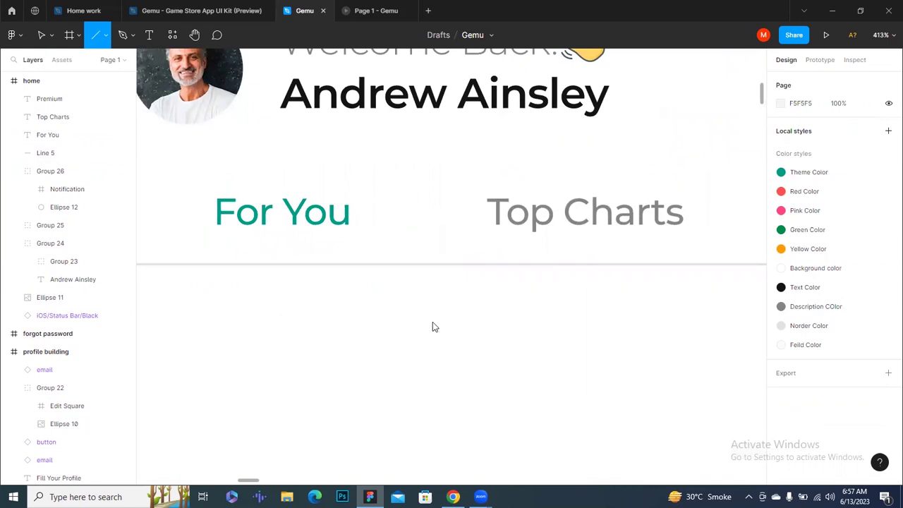
Draw a short line below the tabs, 130 wide with a 3 px stroke.
left_click_drag(299, 319, 452, 320)
left_click(803, 130)
type("13")
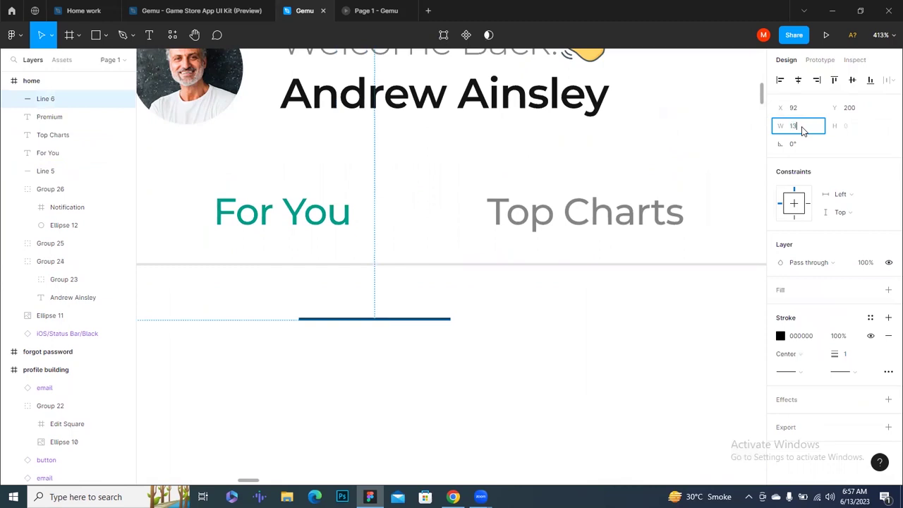
type("0")
key("Return")
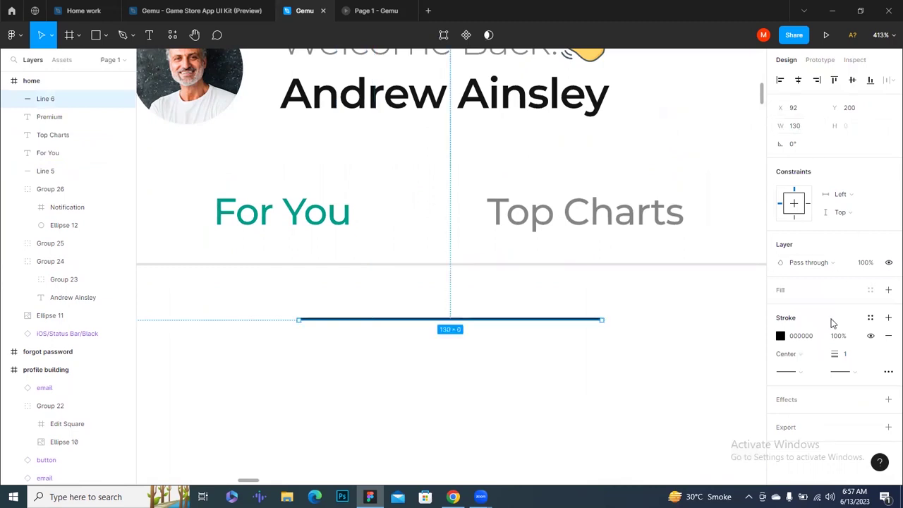
left_click(854, 360)
type("3")
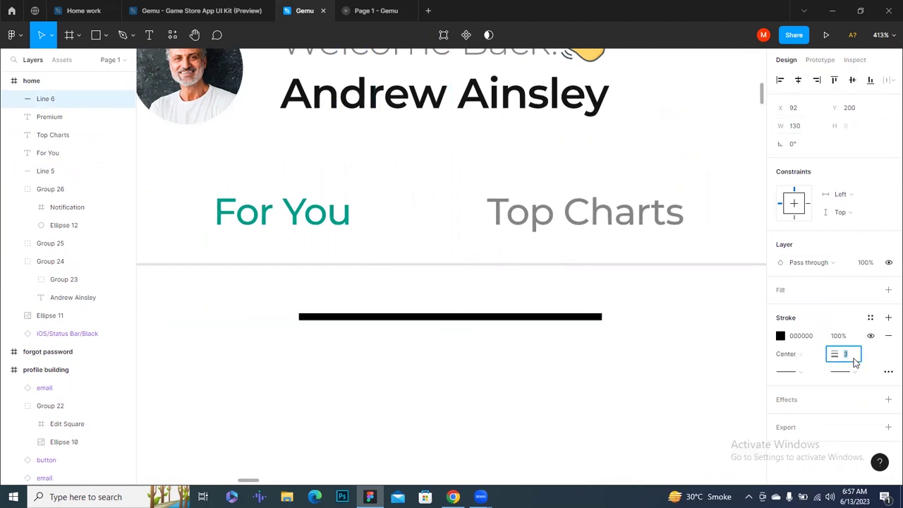
Colour the line with the teal Theme Color and give both ends round caps.
left_click(870, 318)
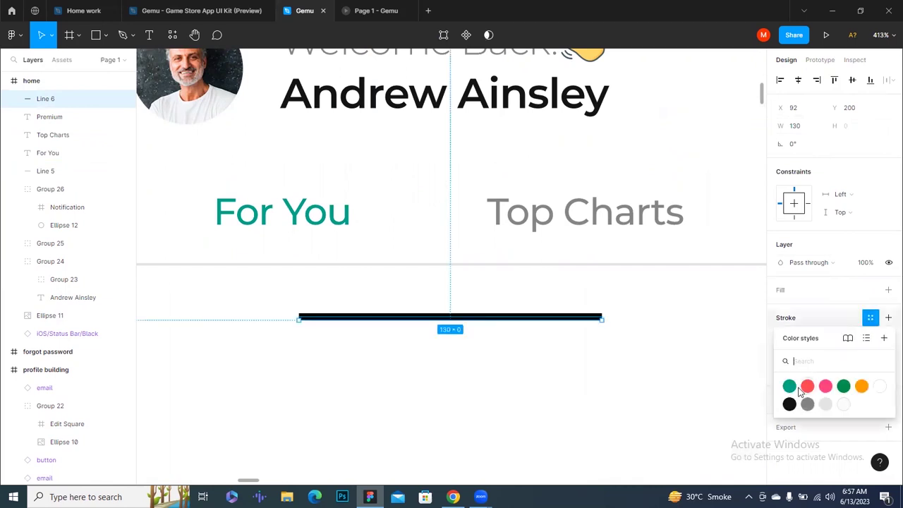
left_click(802, 391)
left_click(854, 353)
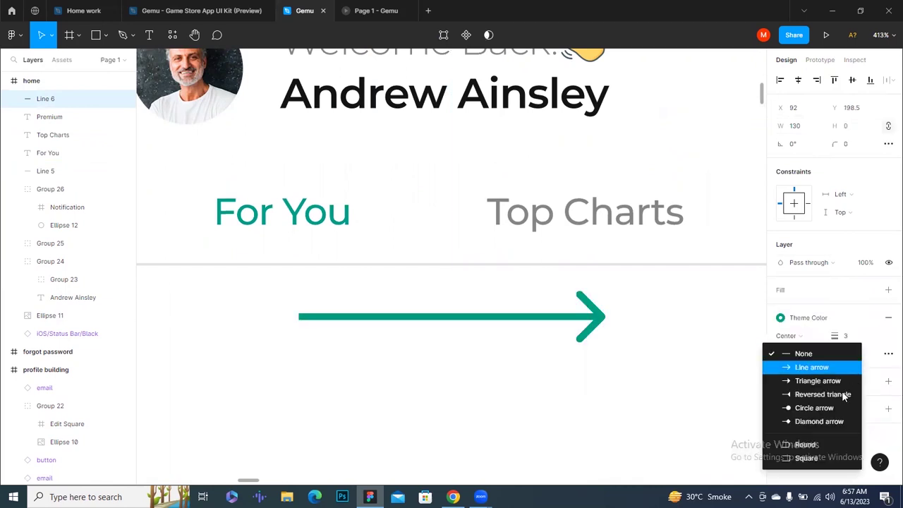
left_click(818, 446)
left_click(800, 354)
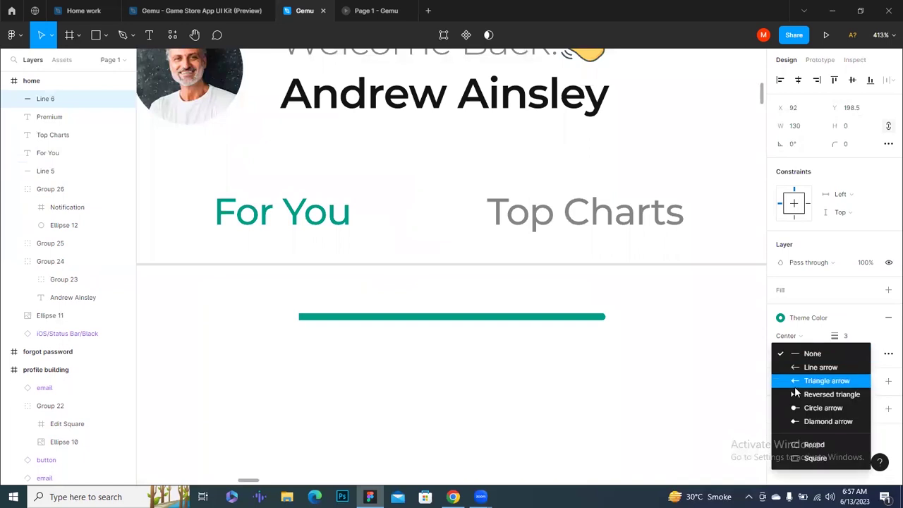
left_click(811, 445)
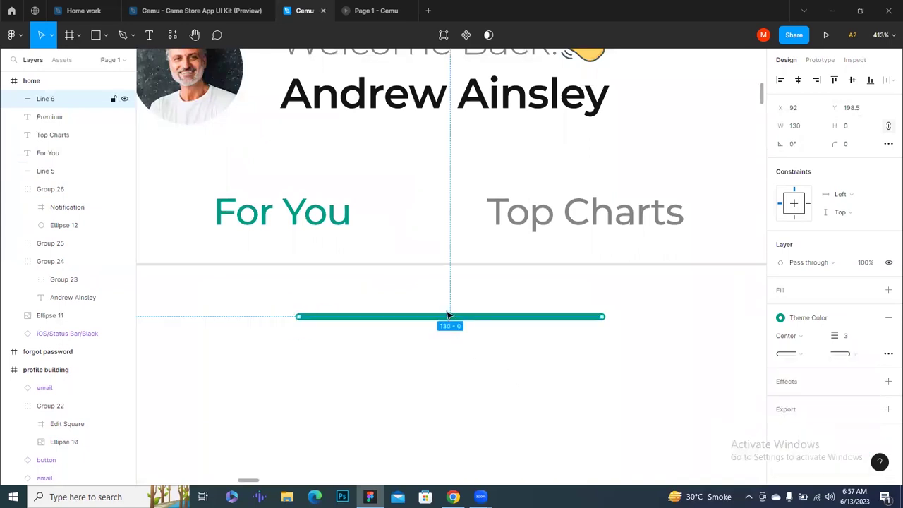
Move the teal line onto the grey divider under For You and align it precisely.
mouse_move(378, 316)
left_mouse_down()
mouse_move(438, 270)
mouse_move(429, 271)
mouse_move(433, 258)
left_mouse_up()
scroll(432, 268, "up", 3)
scroll(434, 265, "up", 3)
scroll(433, 261, "down", 2)
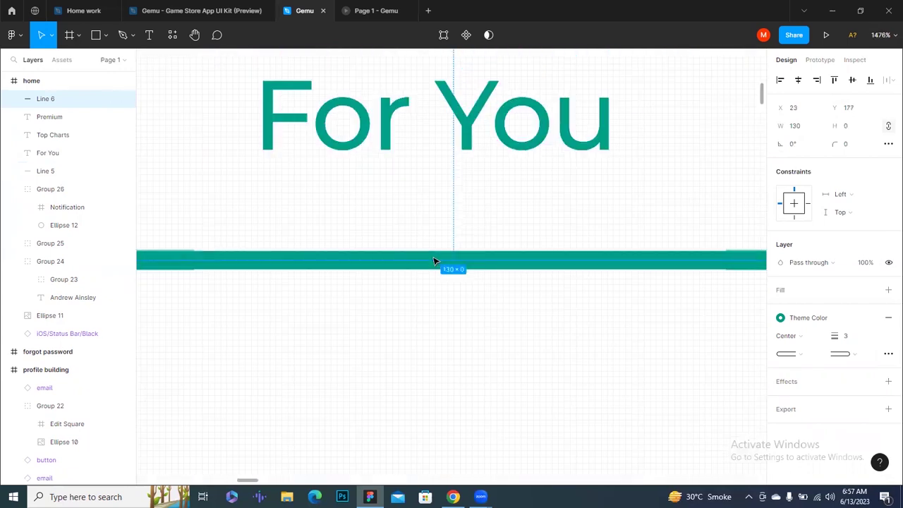
scroll(355, 263, "down", 5)
scroll(309, 257, "up", 4)
scroll(306, 262, "up", 2)
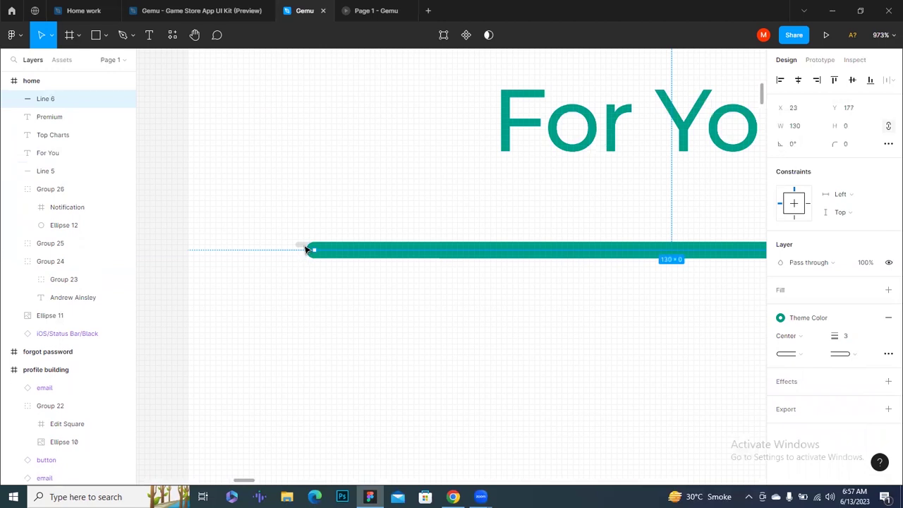
scroll(306, 248, "up", 3)
key("Left")
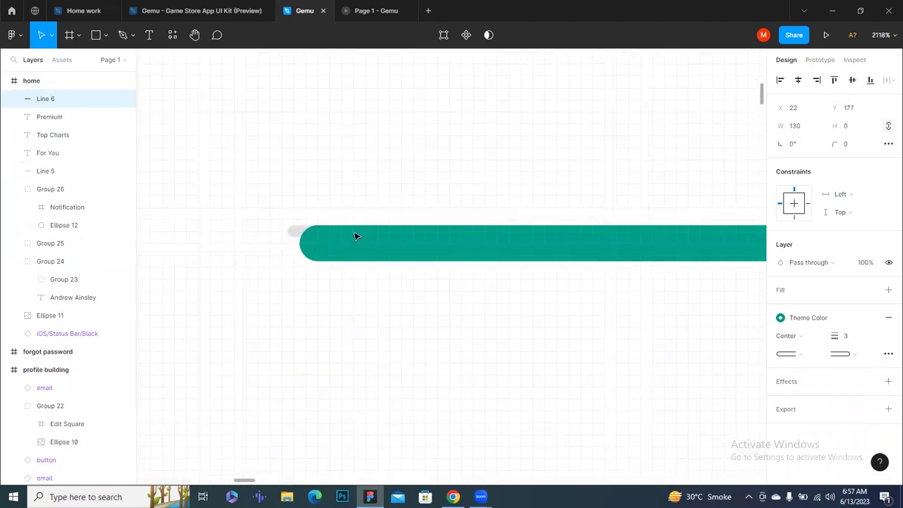
left_click_drag(356, 237, 351, 232)
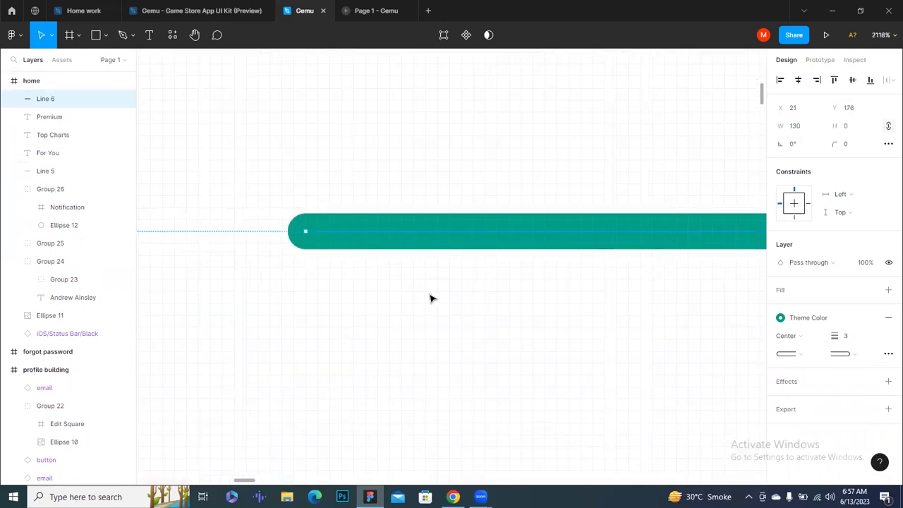
left_click(430, 298)
scroll(429, 299, "down", 3)
scroll(490, 320, "right", 5)
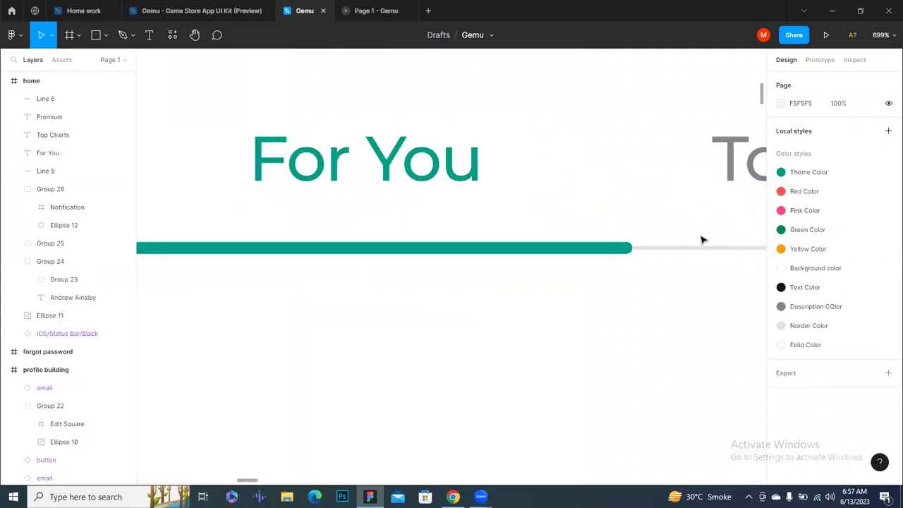
left_click(679, 250)
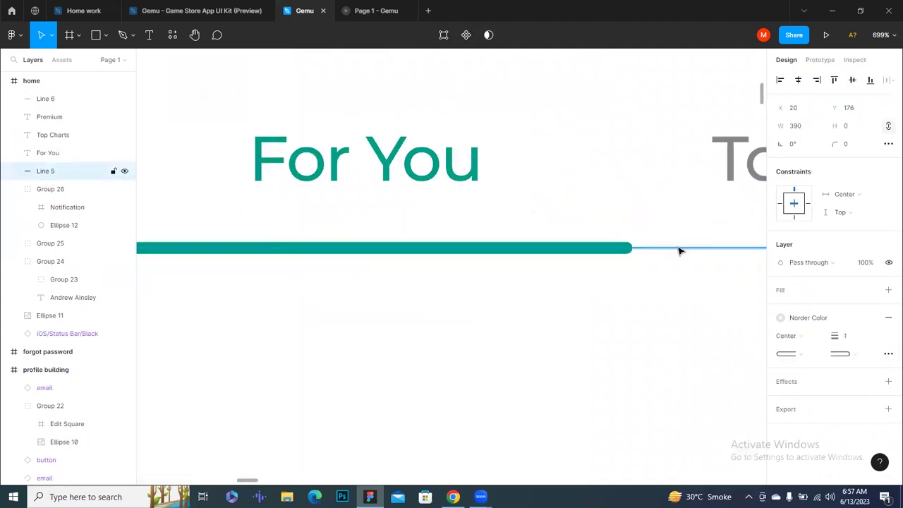
left_click(649, 282)
scroll(649, 282, "down", 3)
Align the teal line with the divider, group them, and nudge the group up.
left_click_drag(352, 245, 432, 293)
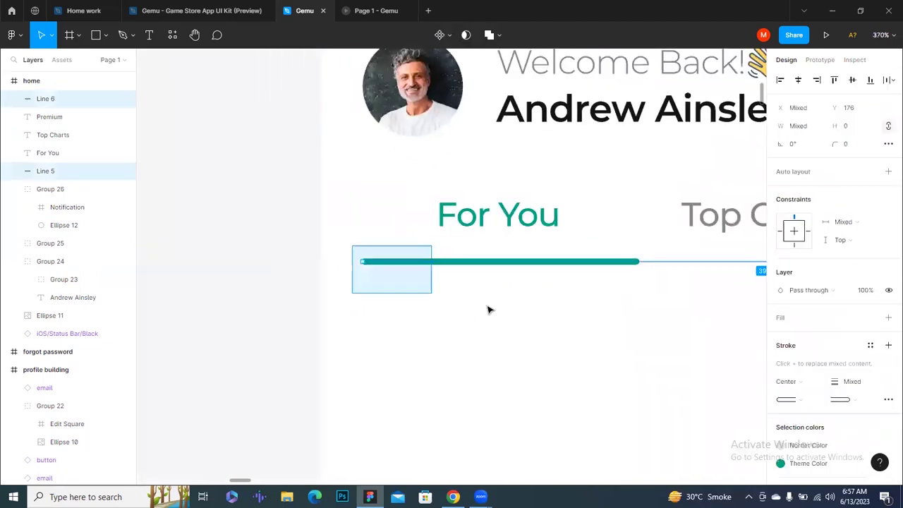
left_click_drag(780, 108, 797, 138)
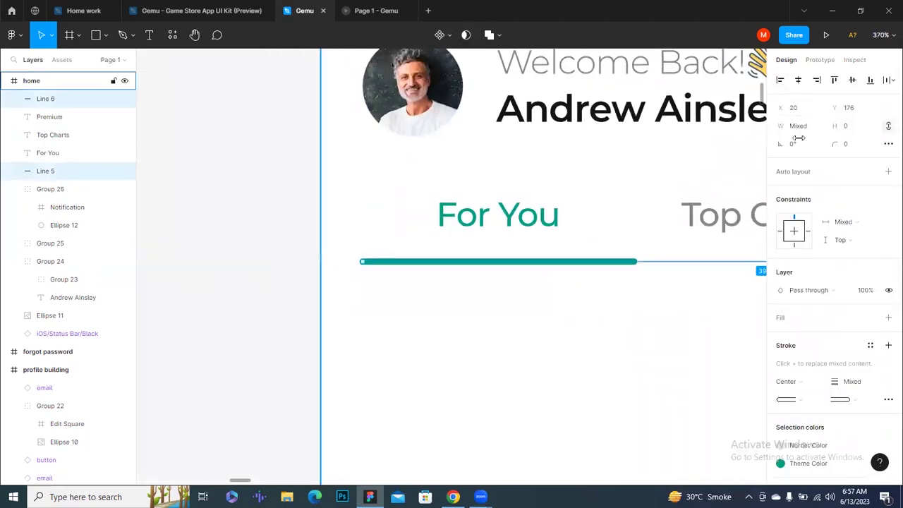
key("ctrl+g")
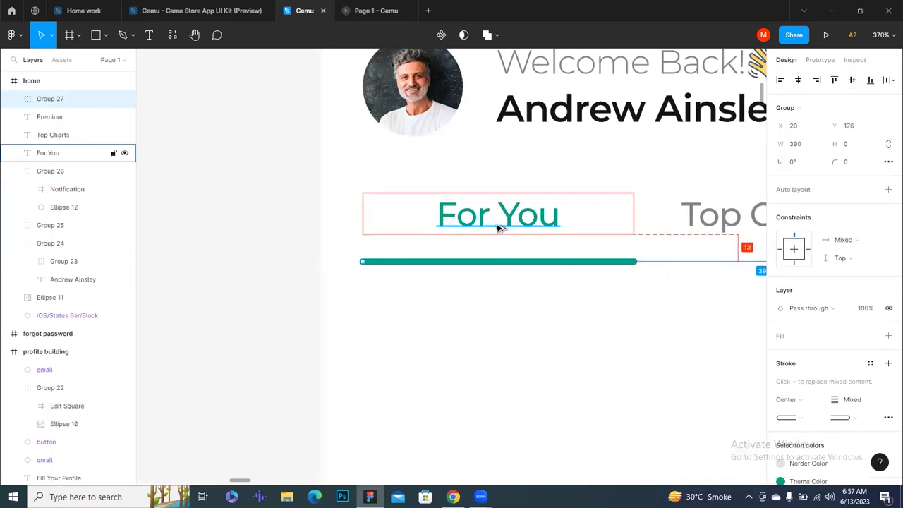
key("Up")
Nudge the For You, Top Charts and Premium tabs up to 24 px below the header.
left_click(498, 226, "shift")
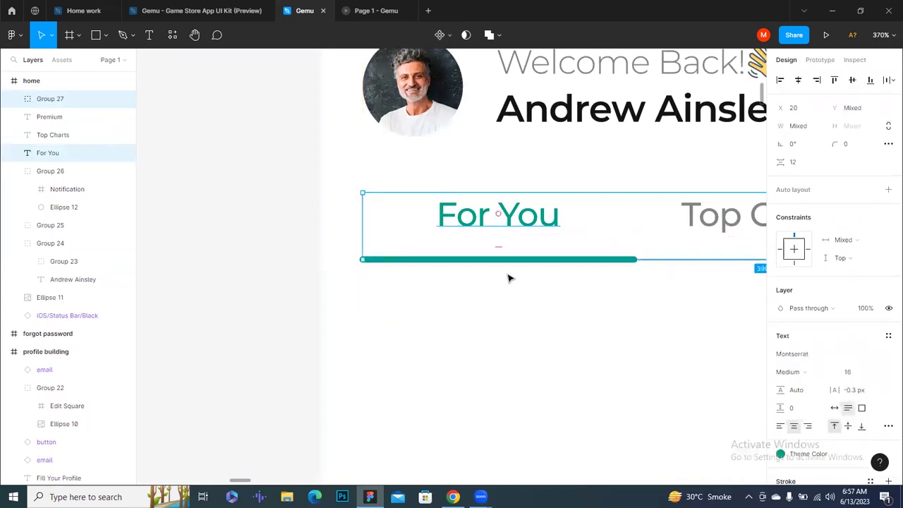
scroll(526, 336, "down", 5)
left_click_drag(412, 304, 258, 268)
left_click(500, 234, "shift")
left_click(655, 233, "shift")
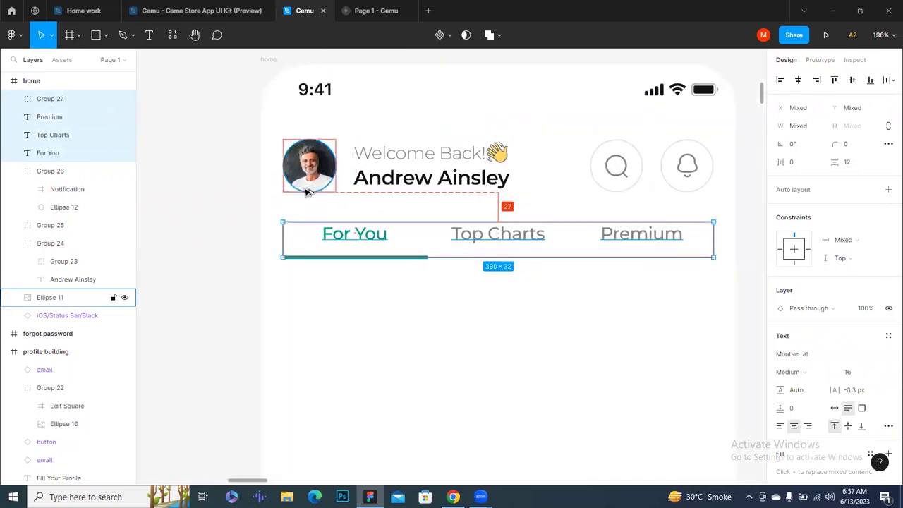
key("Up")
key("Up")
key("Up")
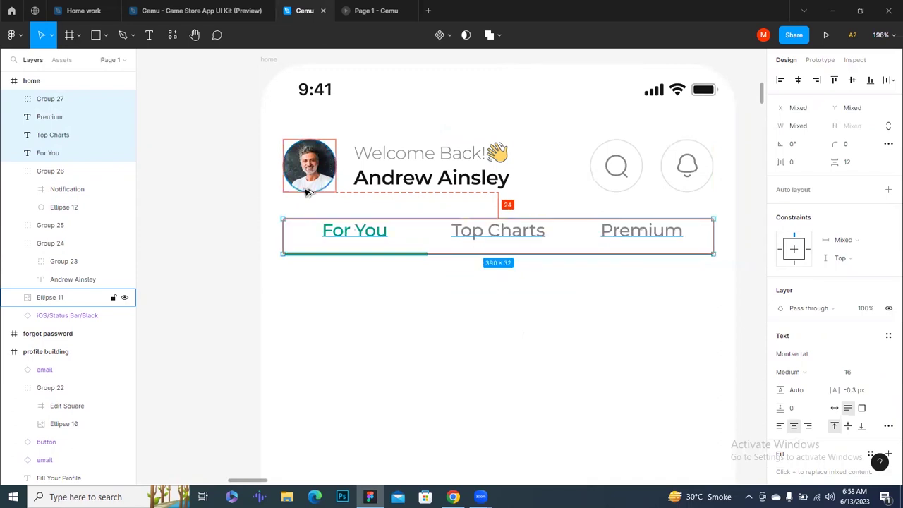
left_click(337, 298)
scroll(337, 298, "down", 5)
left_click_drag(353, 332, 353, 316)
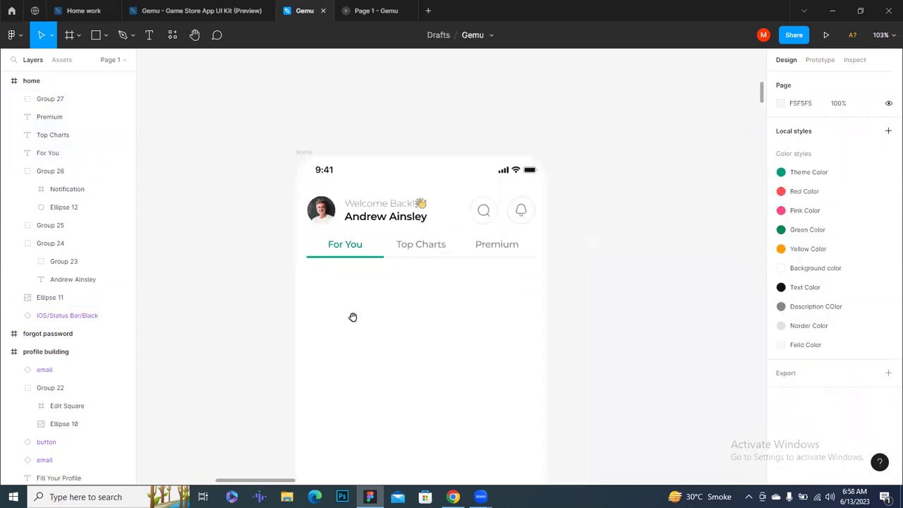
left_click(487, 244)
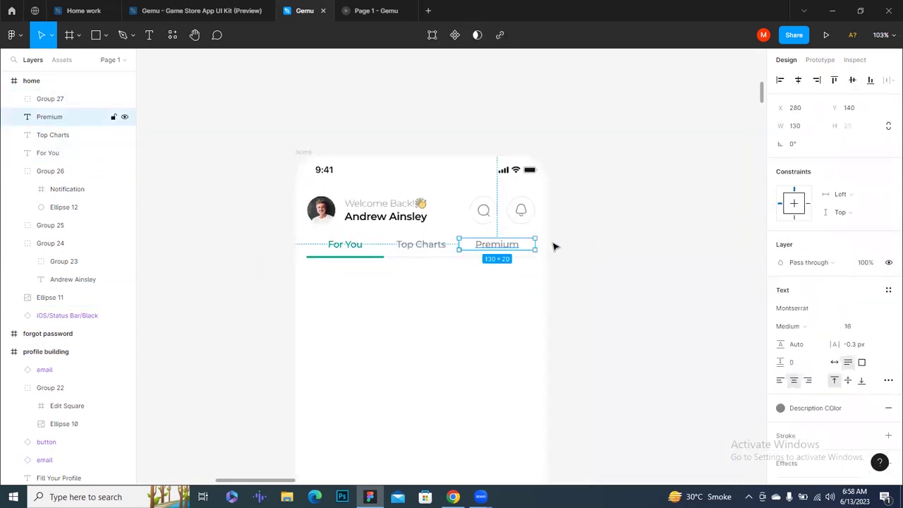
left_click(455, 296)
Draw a 330×130 rectangle below the tabs with 20 px corner radius.
key("r")
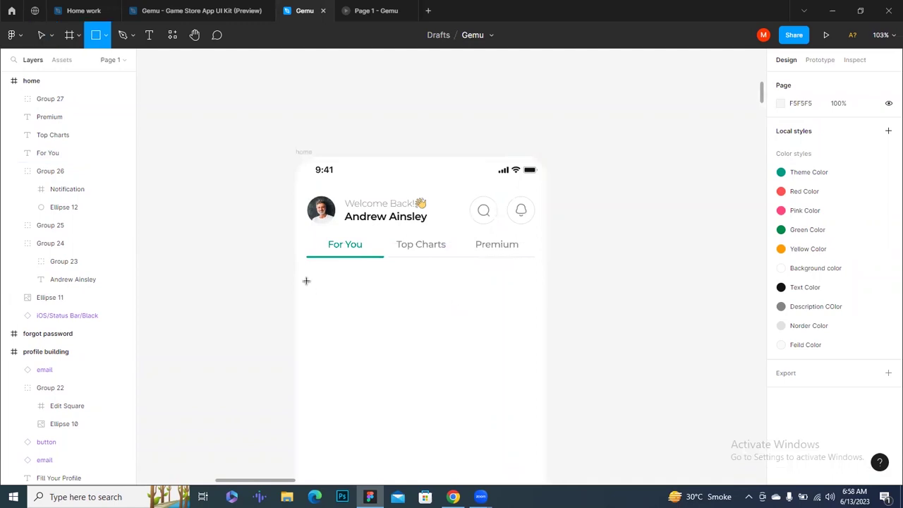
left_click_drag(305, 279, 498, 354)
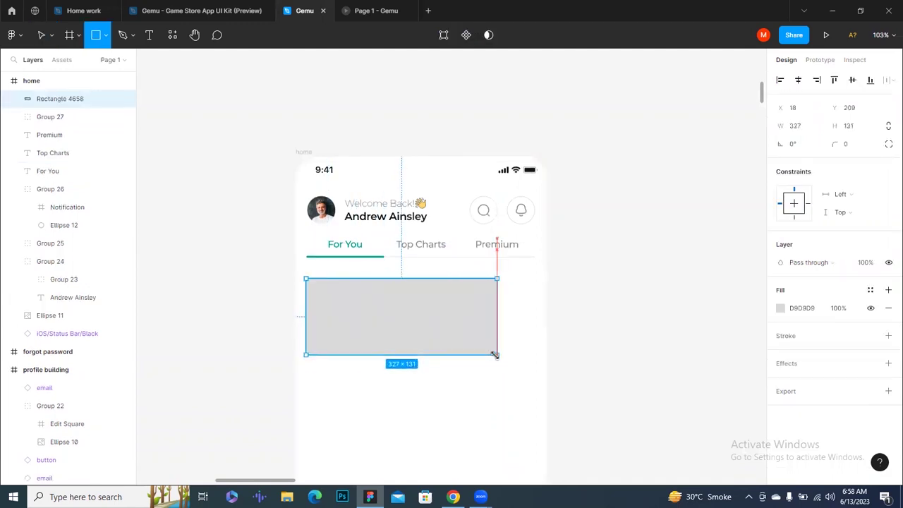
left_click(854, 127)
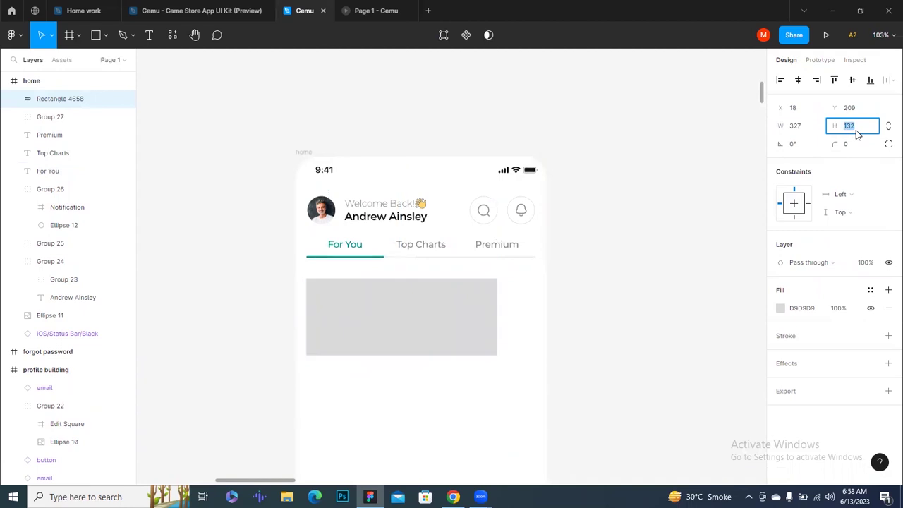
type("130")
key("Return")
left_click(812, 125)
type("329")
key("Return")
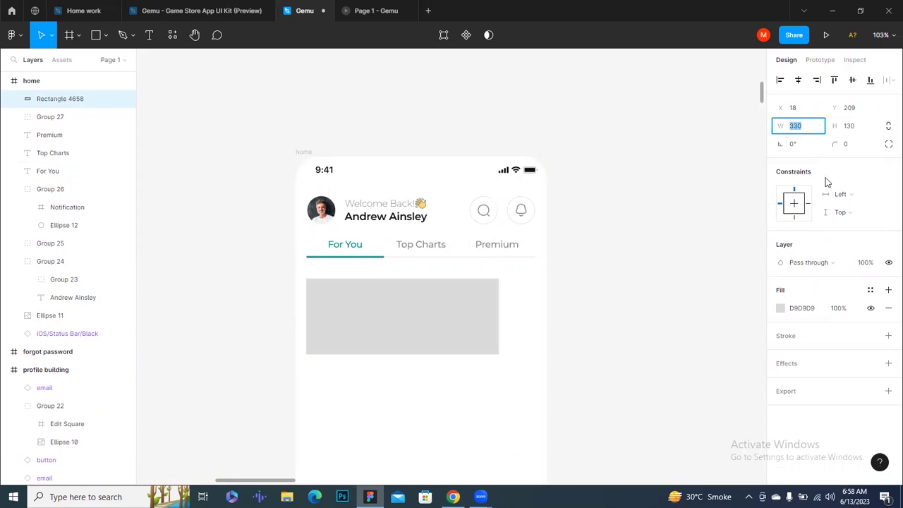
left_click(853, 143)
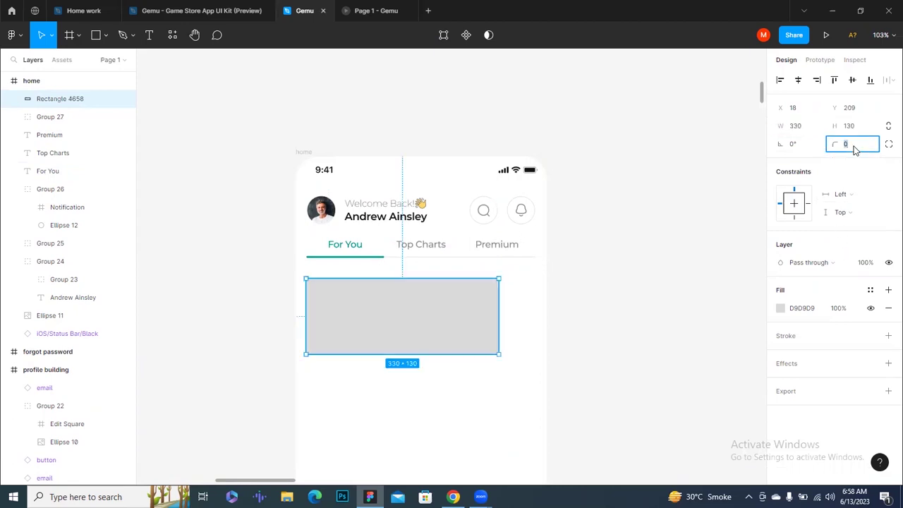
type("20")
key("Return")
Position the rectangle at X 20, 24 px below the tab row.
key("alt")
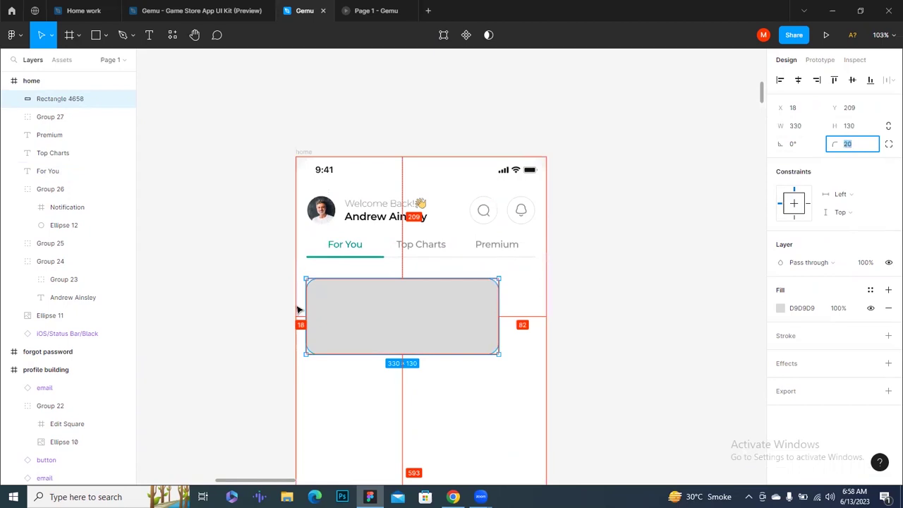
scroll(240, 292, "up", 5, "ctrl")
scroll(262, 302, "up", 2, "ctrl")
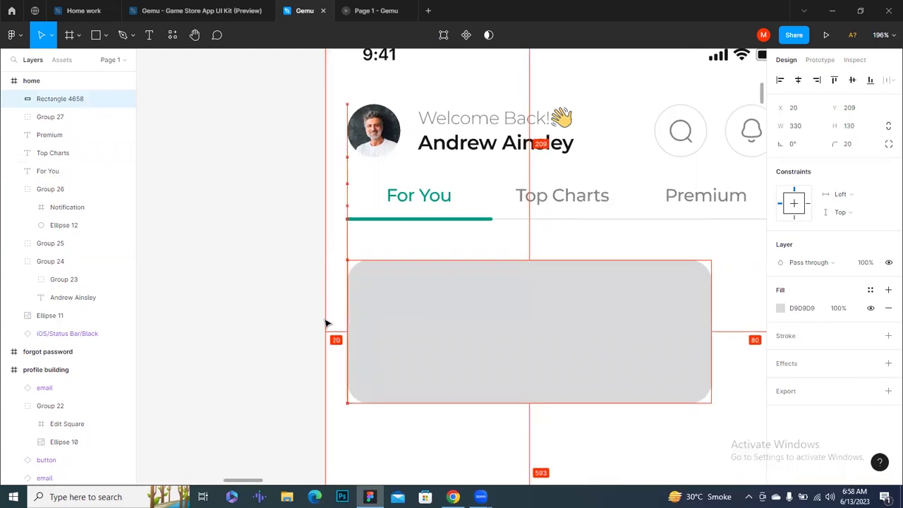
key("Right")
key("Right")
key("Up")
key("Up")
key("Up")
key("Up")
key("Up")
key("Up")
key("Up")
key("Up")
key("Up")
key("Up")
key("Up")
key("Up")
key("Up")
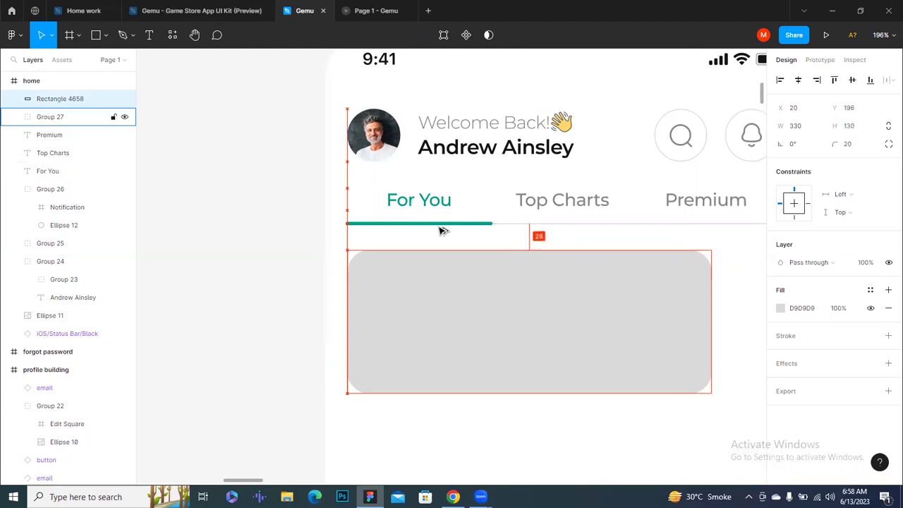
left_click(240, 225)
scroll(247, 226, "down", 5, "ctrl")
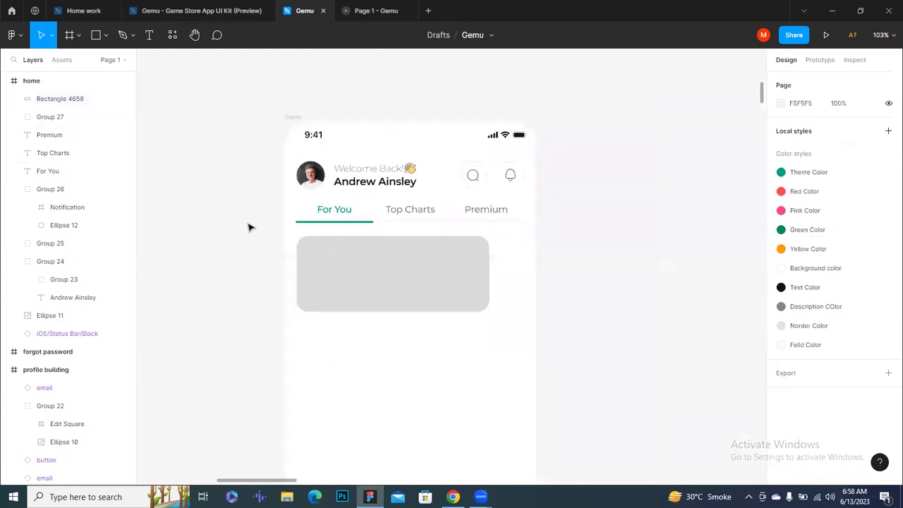
left_click(371, 276)
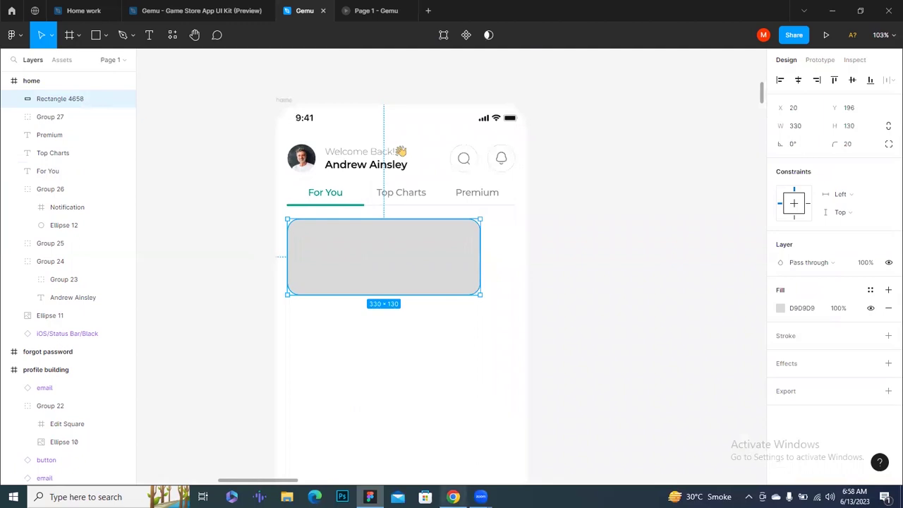
left_click(453, 497)
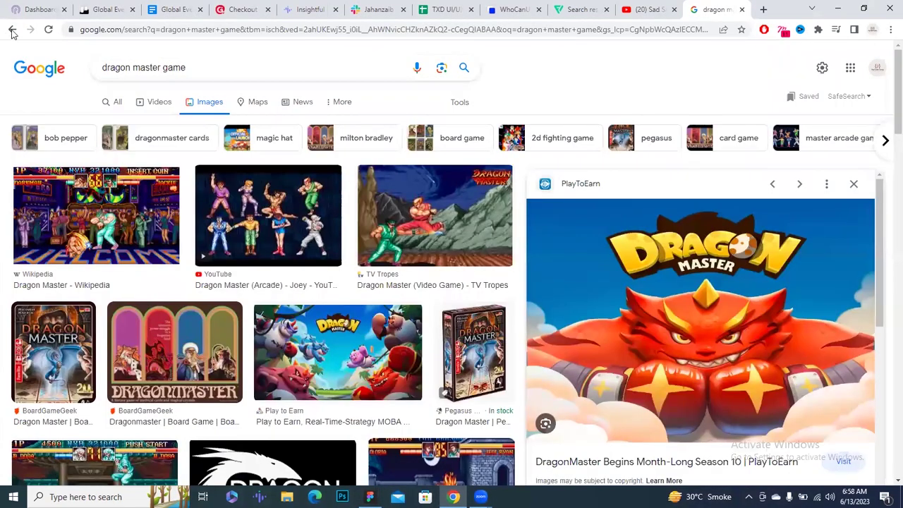
Return to the 'genshin impact game' image results and copy the PlayStation Genshin Impact artwork.
left_click(12, 31)
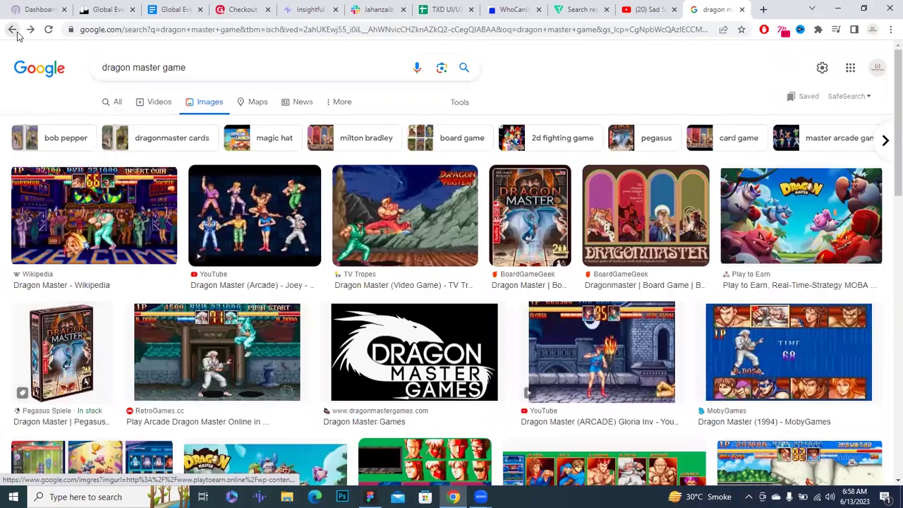
left_click(13, 30)
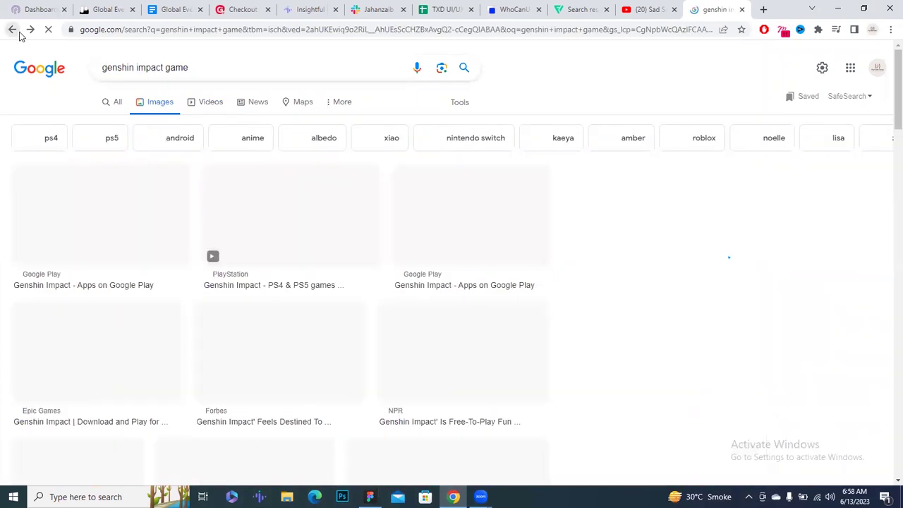
left_click(290, 212)
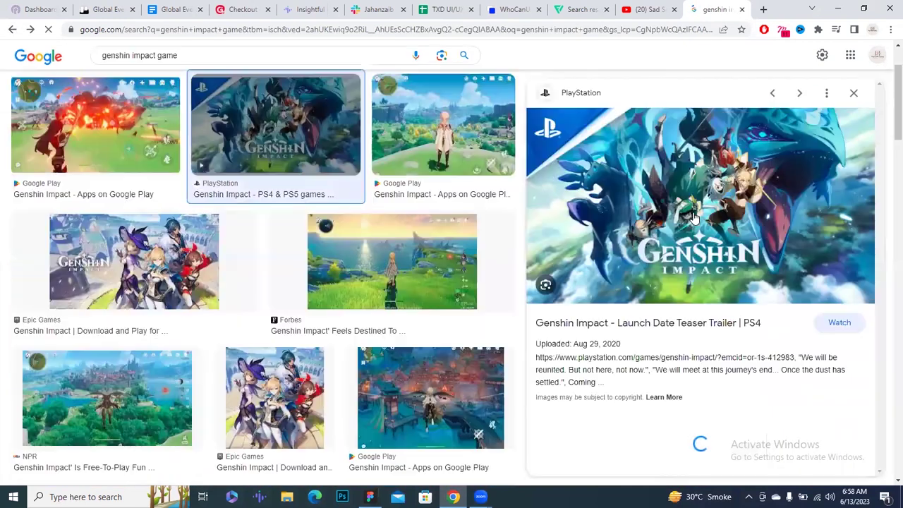
right_click(713, 228)
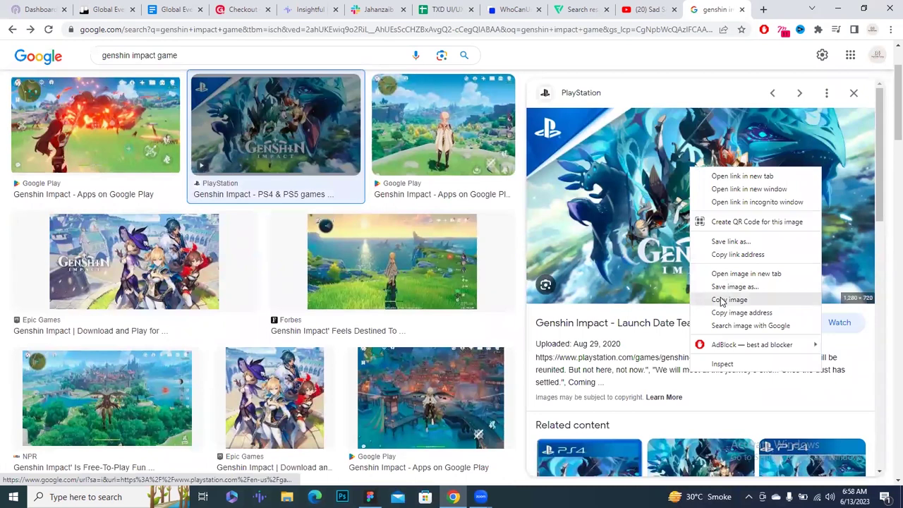
left_click(725, 300)
Paste the Genshin Impact image as the rectangle's fill and overlay a 50% black fill.
left_click(369, 497)
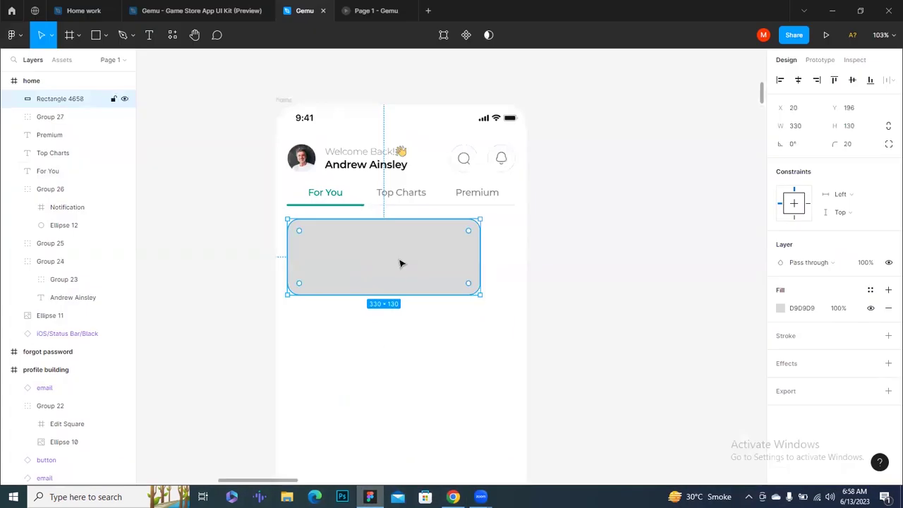
key("ctrl+v")
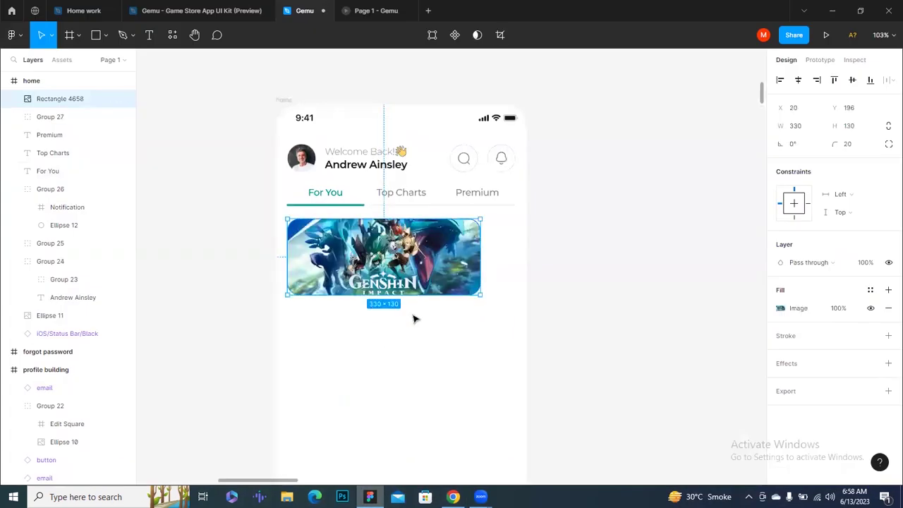
left_click(888, 291)
left_click(846, 313)
key("shift+Up")
key("shift+Up")
key("shift+Up")
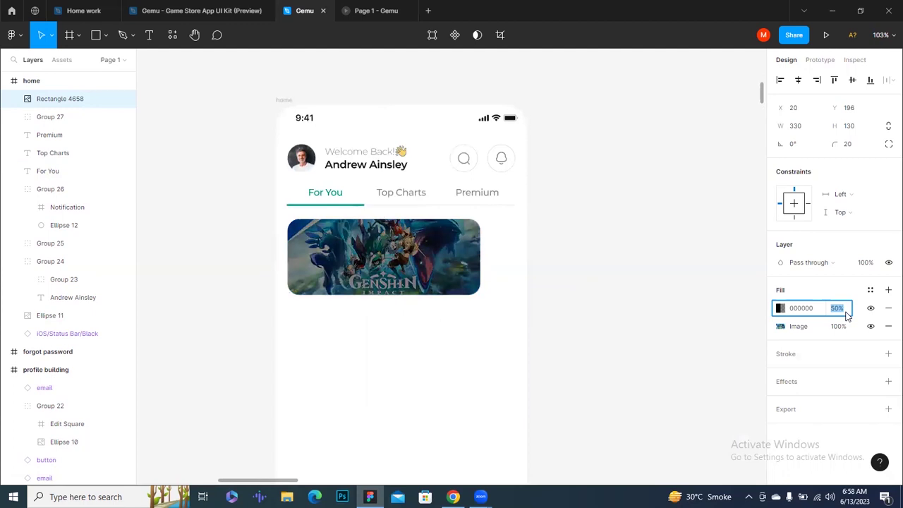
left_click(440, 362)
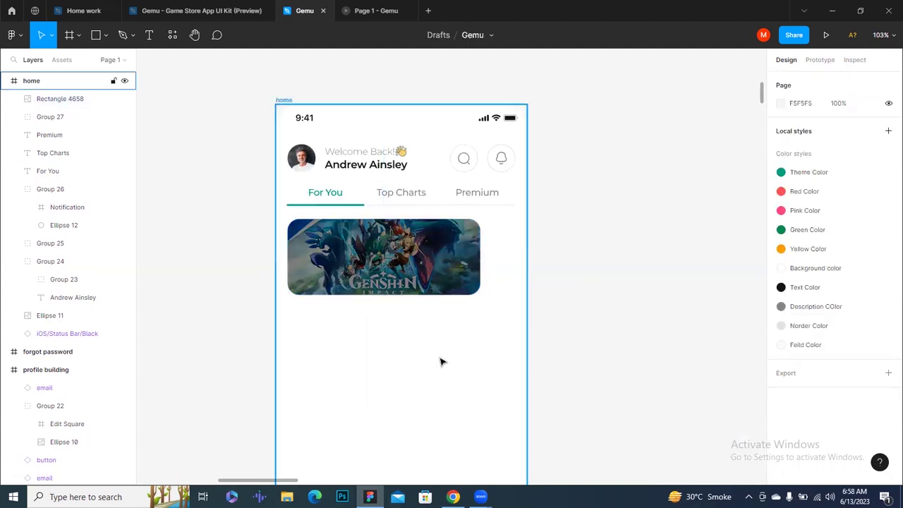
scroll(346, 270, "up", 5, "ctrl")
scroll(375, 316, "up", 1)
scroll(361, 242, "up", 1)
left_click(361, 242)
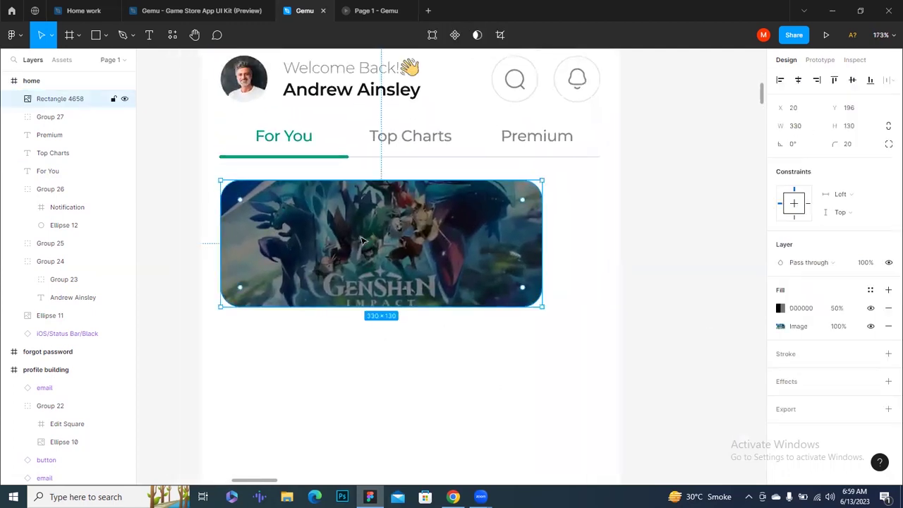
key("t")
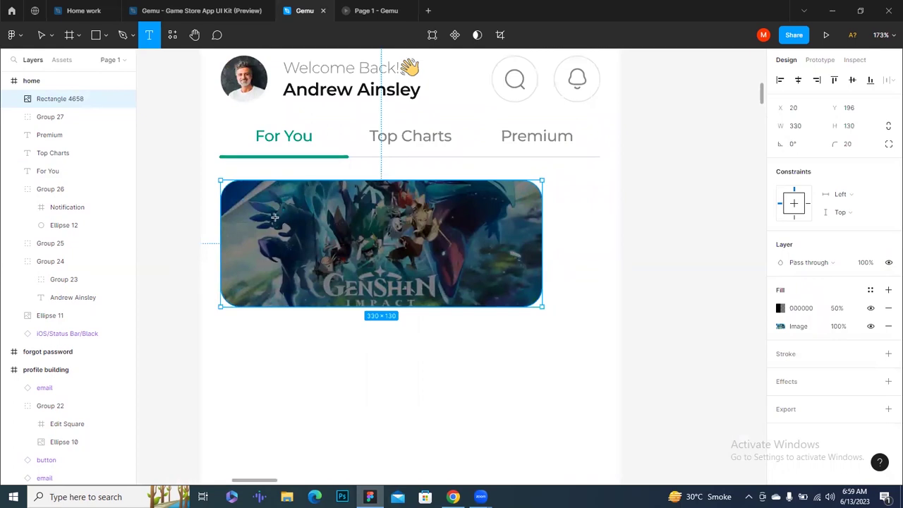
Add the text 'Enjoy Playing with Your Friends Now!' centred on the banner.
left_click(275, 218)
type("Enjoy Playing")
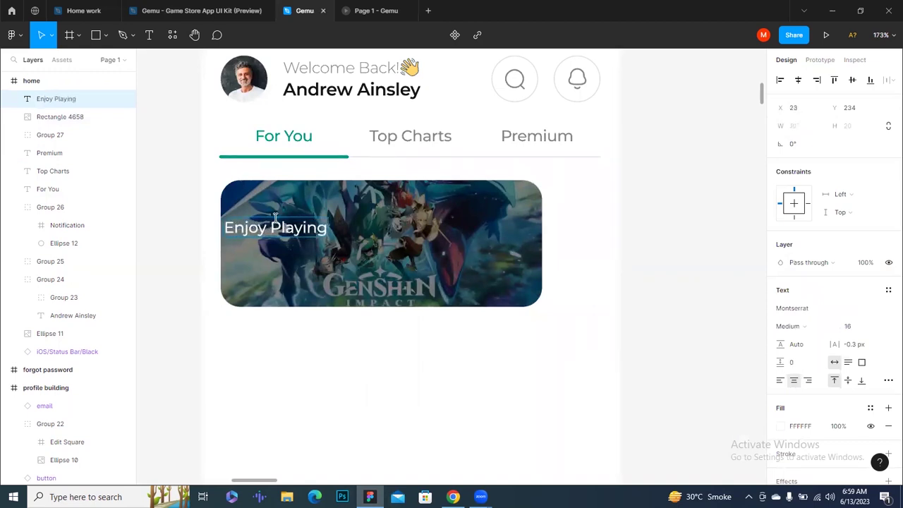
type(" with Your Friends Now!")
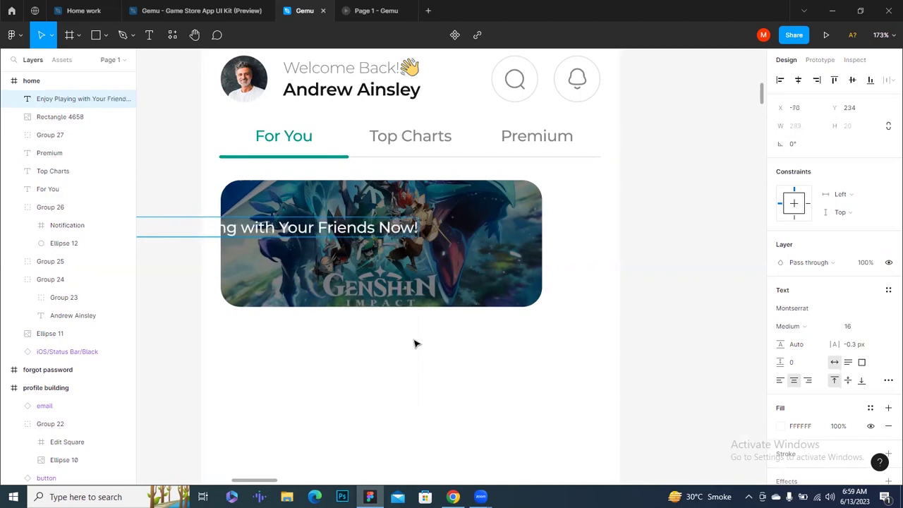
key("Escape")
left_click_drag(351, 229, 470, 225)
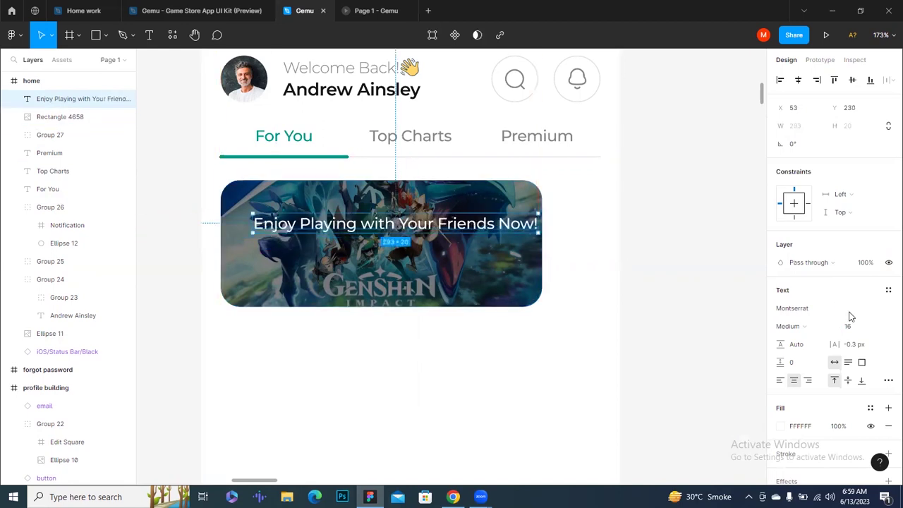
Enlarge the headline to size 24 and set its line height to 36.
left_click(859, 330)
key("Up")
key("Up")
key("Up")
key("Up")
key("Up")
key("Up")
key("Up")
key("Up")
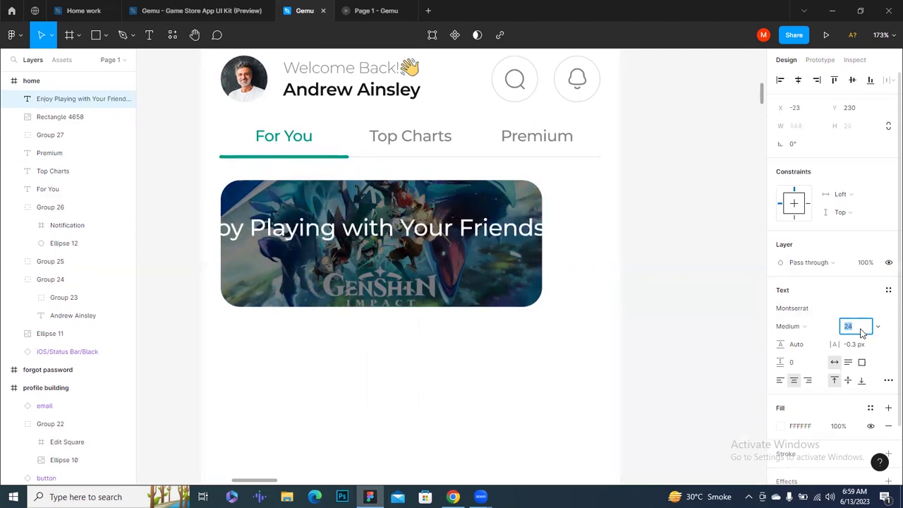
left_click(869, 411)
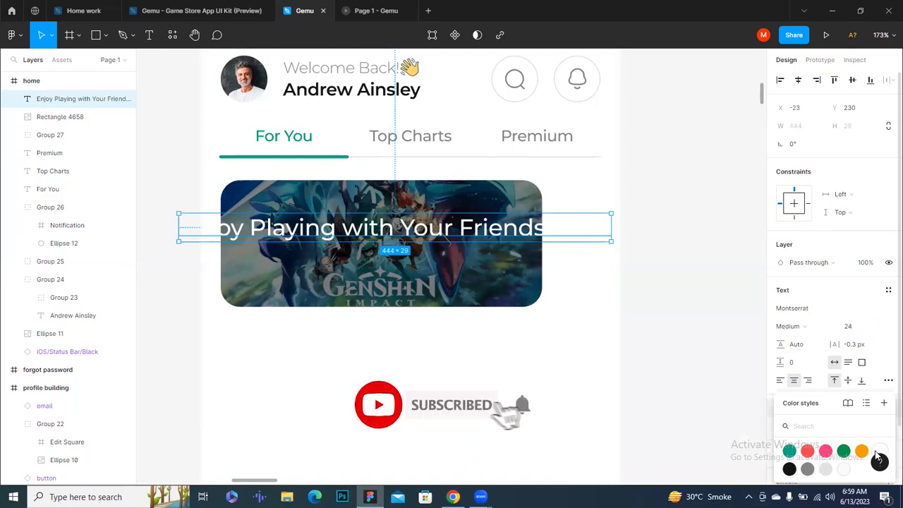
key("Escape")
left_click(802, 345)
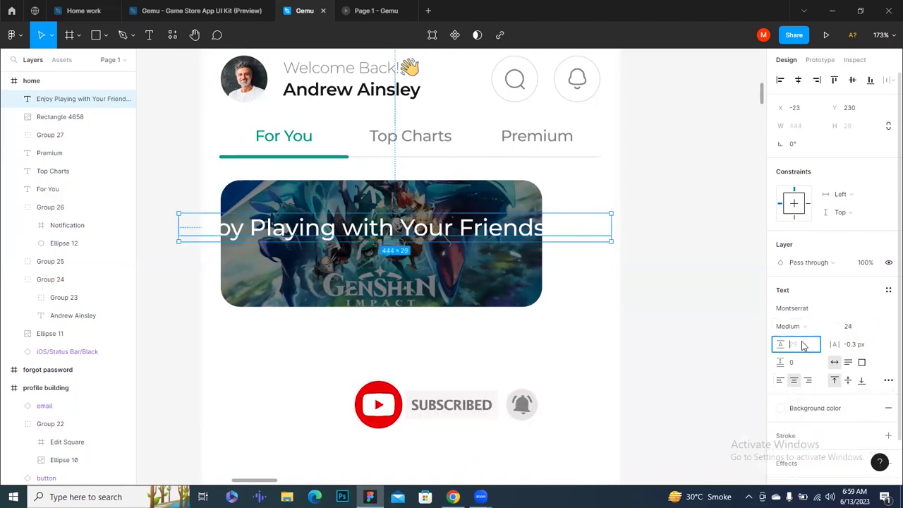
type("36")
key("Return")
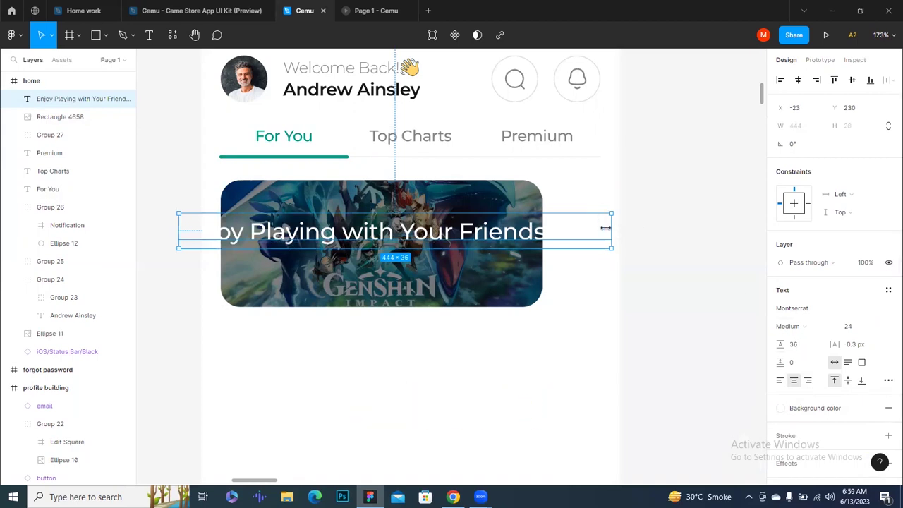
Make the headline SemiBold, left-aligned, and wrapped onto three lines inside the banner.
left_click_drag(556, 230, 396, 229)
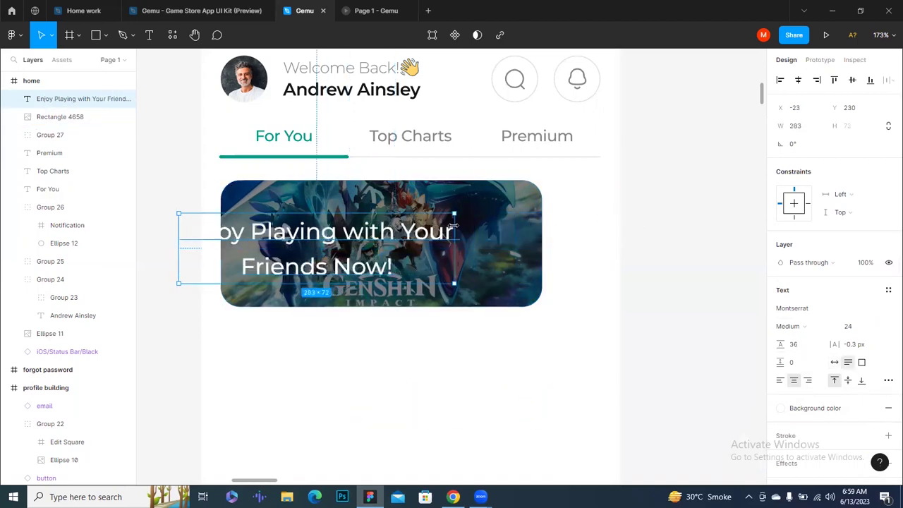
left_click(790, 326)
left_click(805, 274)
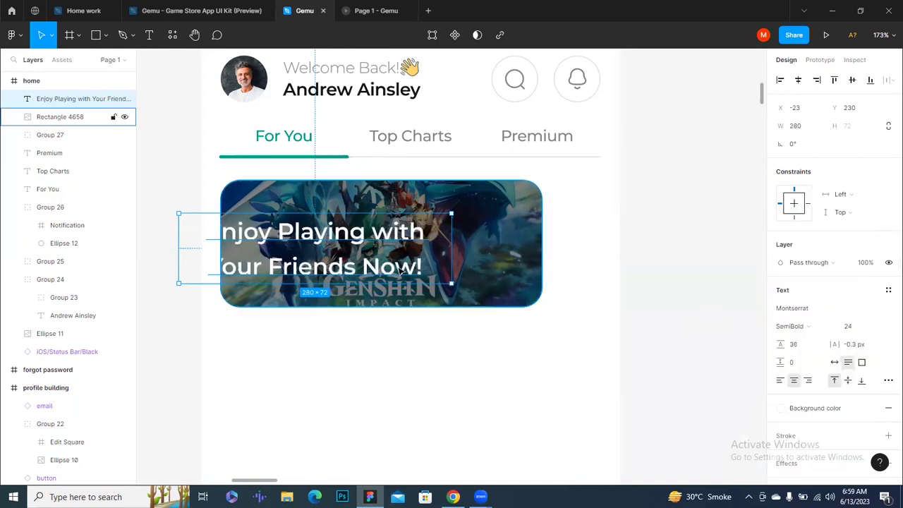
left_click_drag(286, 244, 348, 231)
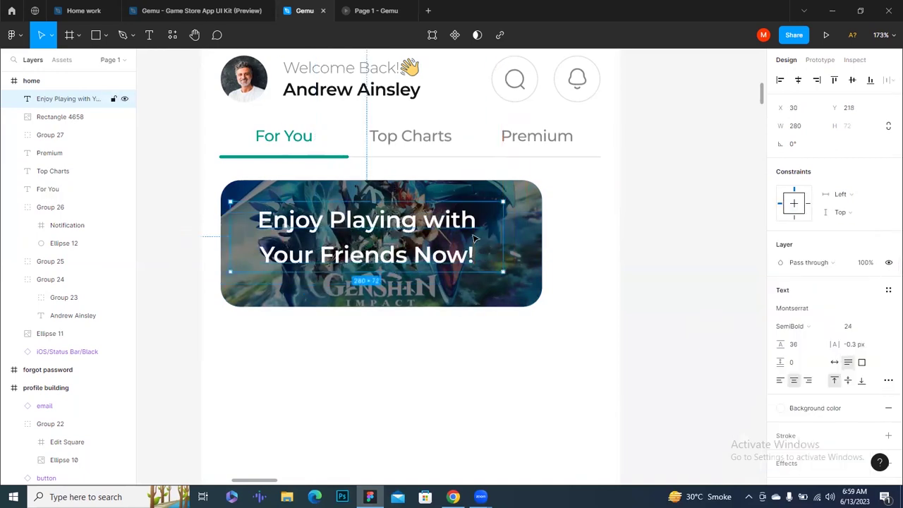
left_click_drag(502, 230, 481, 230)
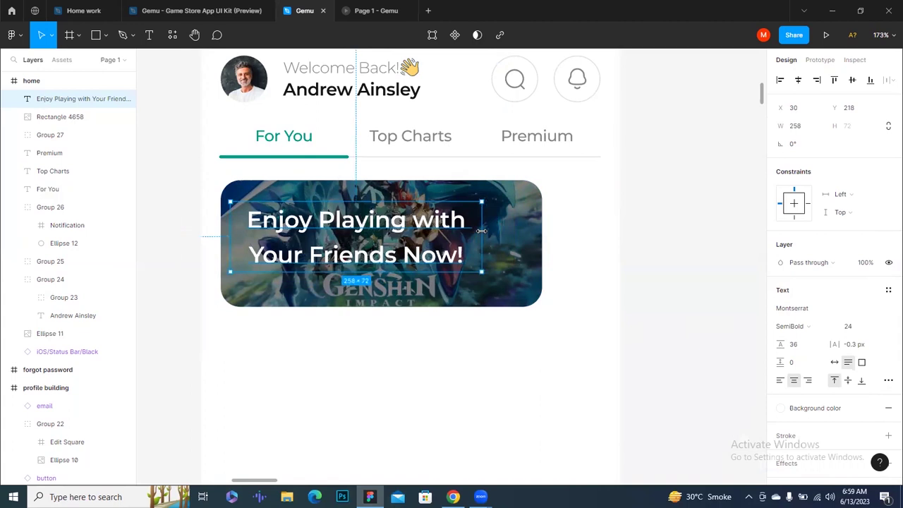
key("ctrl+alt+l")
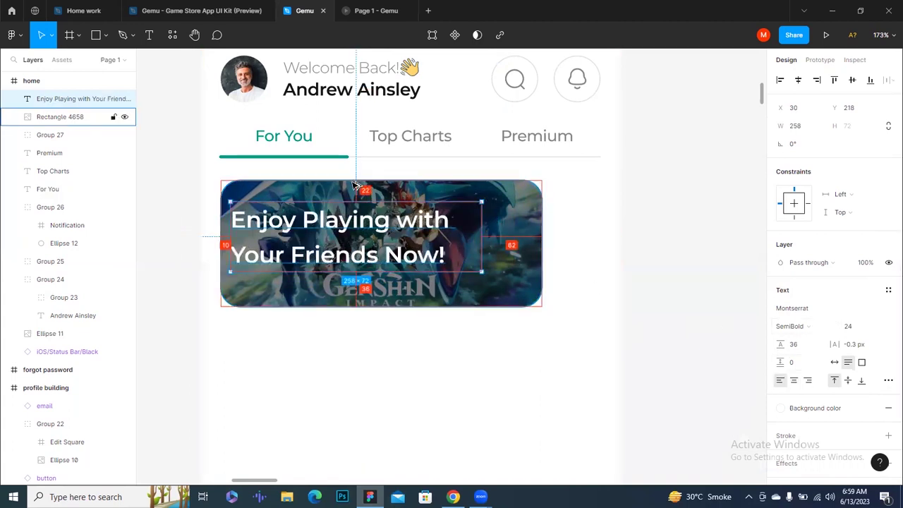
key("Down")
key("Down")
key("Right")
key("Right")
key("Right")
key("Right")
key("Right")
key("Right")
key("Right")
key("Right")
key("Right")
key("Right")
key("Right")
key("Right")
key("Right")
key("Right")
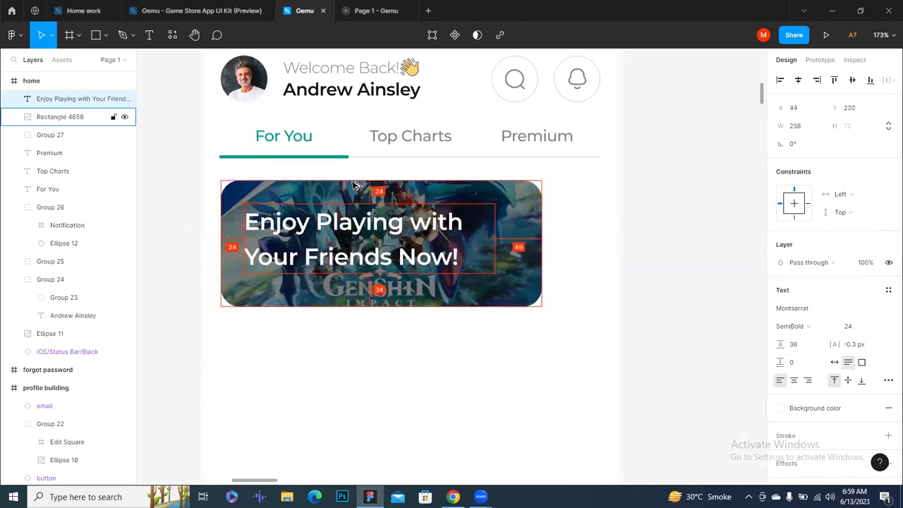
left_click_drag(496, 243, 435, 237)
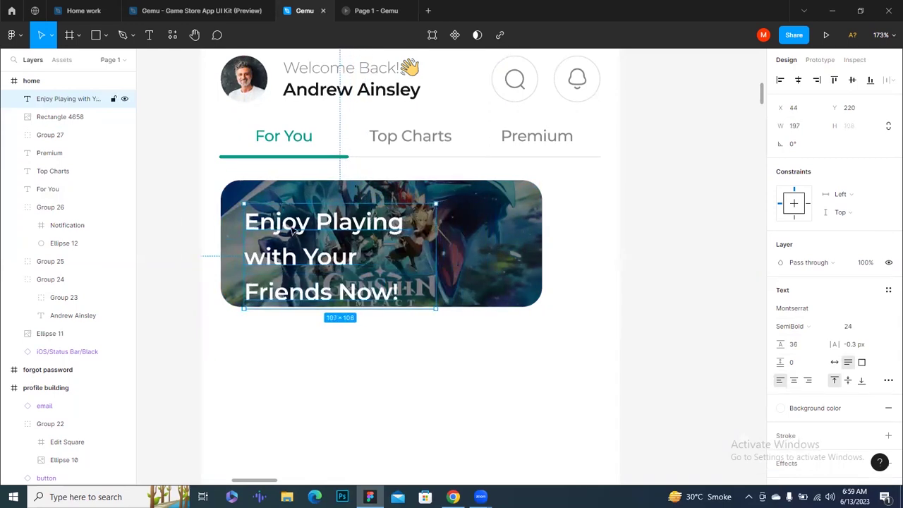
left_click_drag(293, 229, 293, 217)
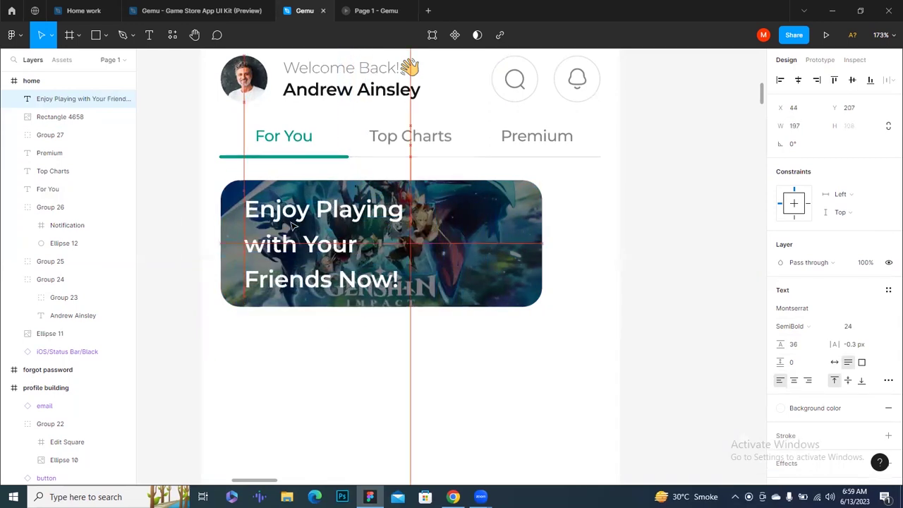
Set the banner height to 148 and inset the headline 20 px from its edges.
left_click(479, 263)
left_click(854, 126)
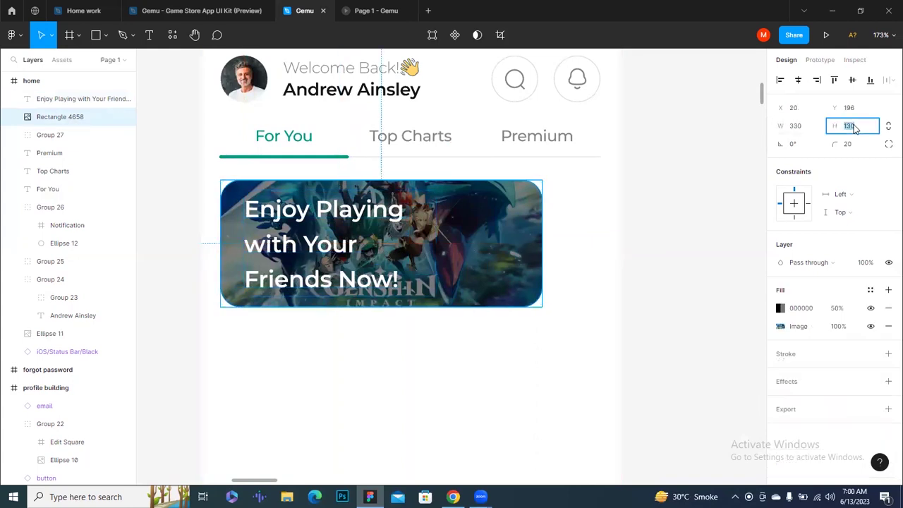
key("shift+Up")
key("shift+Up")
left_click(77, 99)
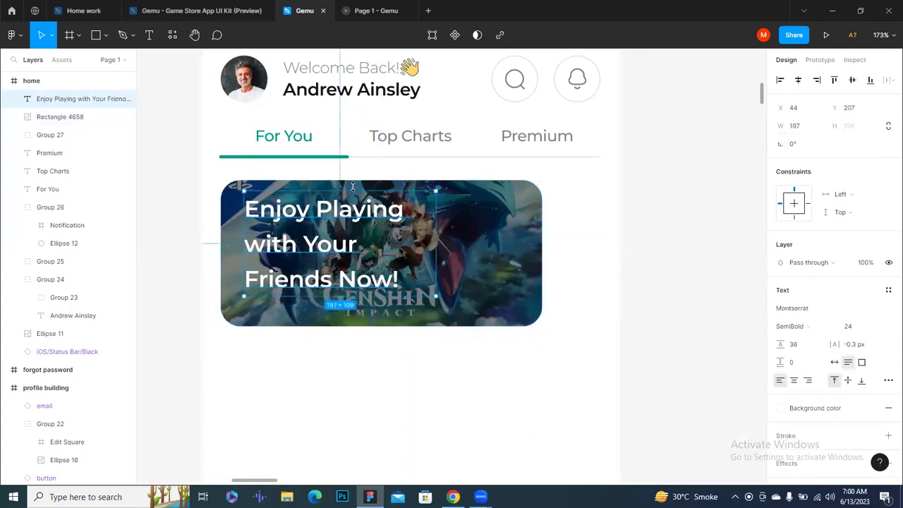
key("Down")
key("Down")
key("Down")
key("Left")
key("Left")
key("Left")
key("Left")
key("Down")
key("Down")
key("Down")
key("Down")
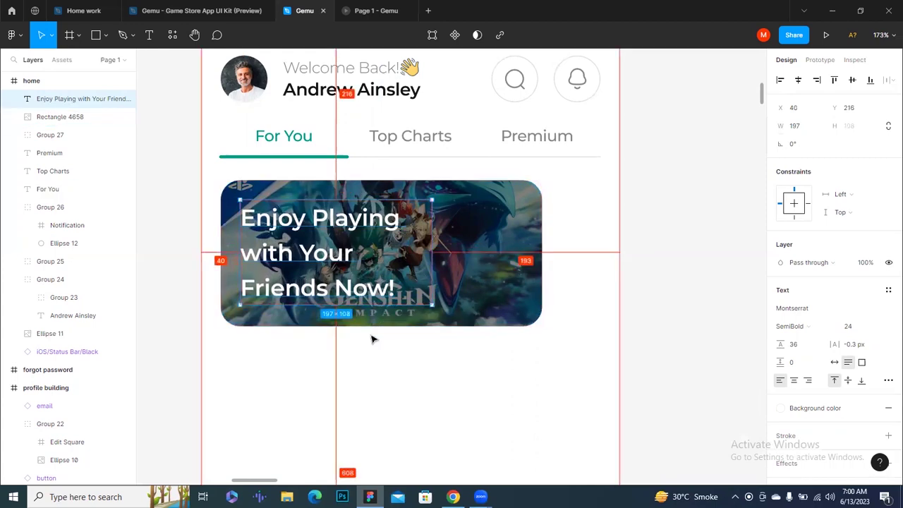
left_click(536, 282)
left_click(852, 125)
type("148")
key("Return")
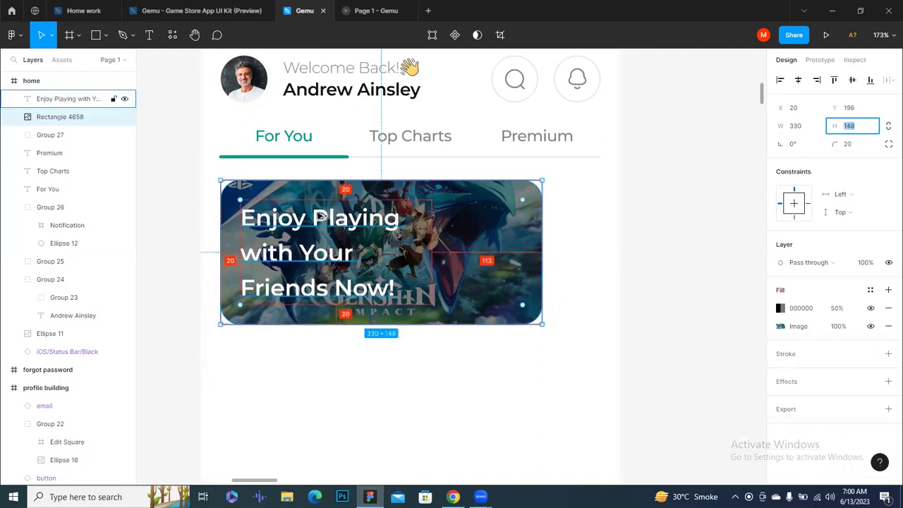
Group the headline and banner rectangle into a single card.
left_click(321, 216, "shift")
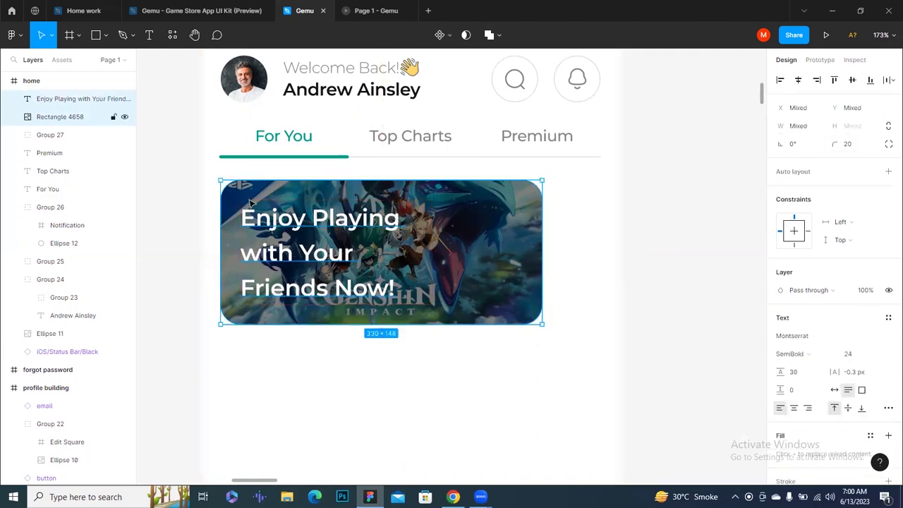
key("ctrl+g")
left_click(361, 361)
left_click(286, 218)
Place two copies of the card to the right at X 366 and X 712, 16 px apart.
left_click_drag(393, 234, 526, 217)
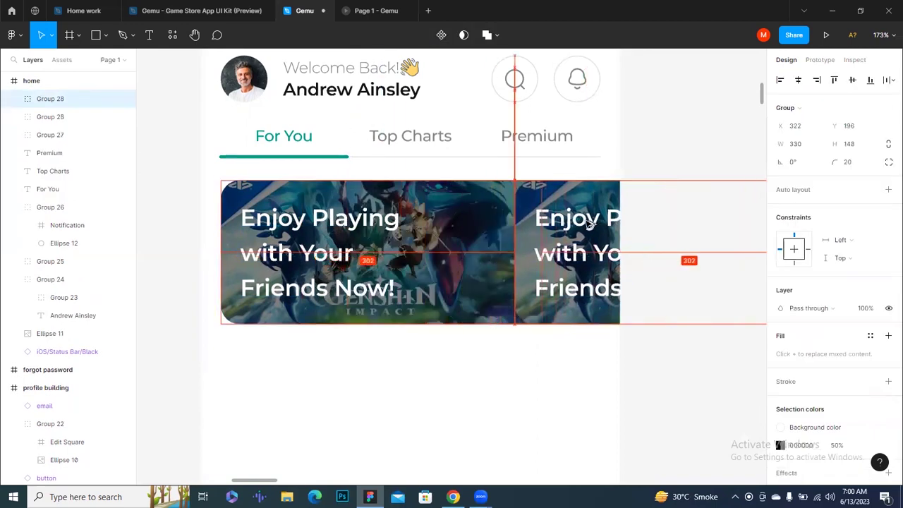
key("Right")
key("Right")
key("Right")
key("Right")
key("Right")
key("Right")
key("Right")
key("Right")
key("Right")
key("Right")
key("Right")
key("Right")
key("Right")
key("Right")
key("Right")
key("Right")
key("Right")
key("Right")
key("Right")
key("Right")
key("Right")
key("Right")
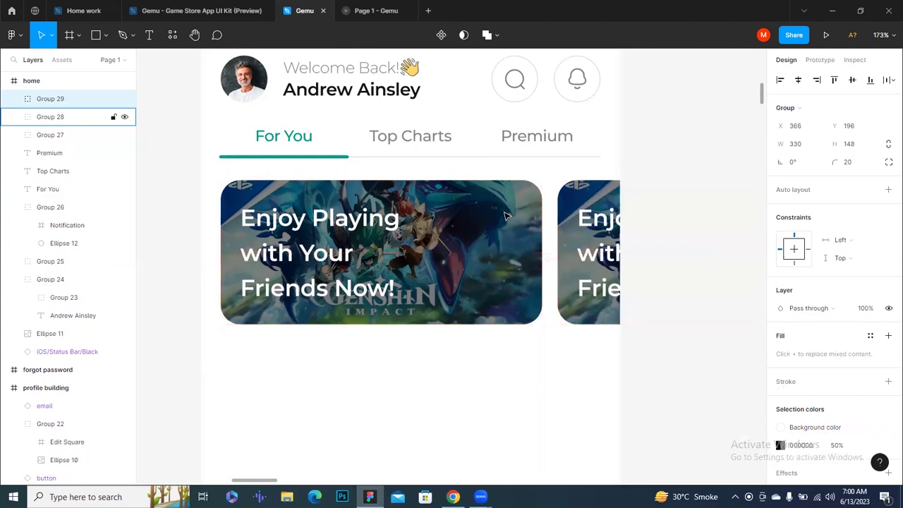
key("ctrl+d")
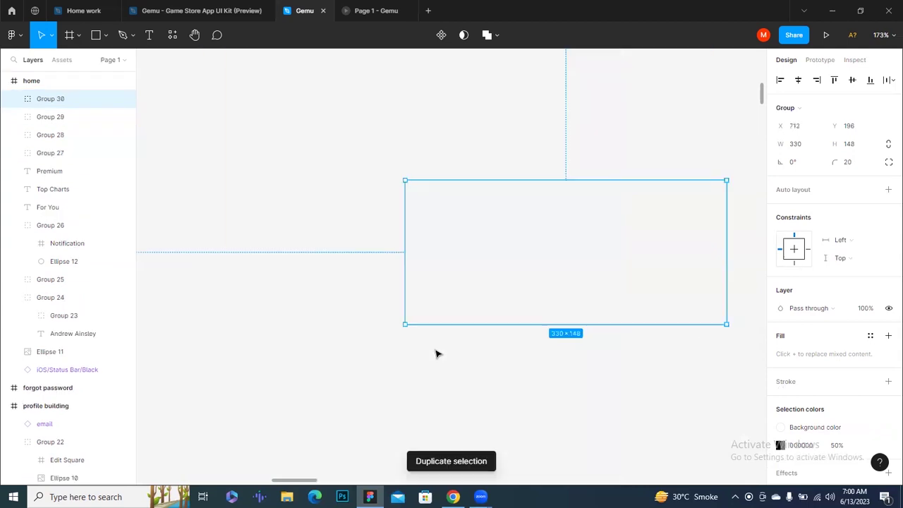
scroll(436, 353, "down", 3)
scroll(433, 351, "down", 3)
left_click(364, 395)
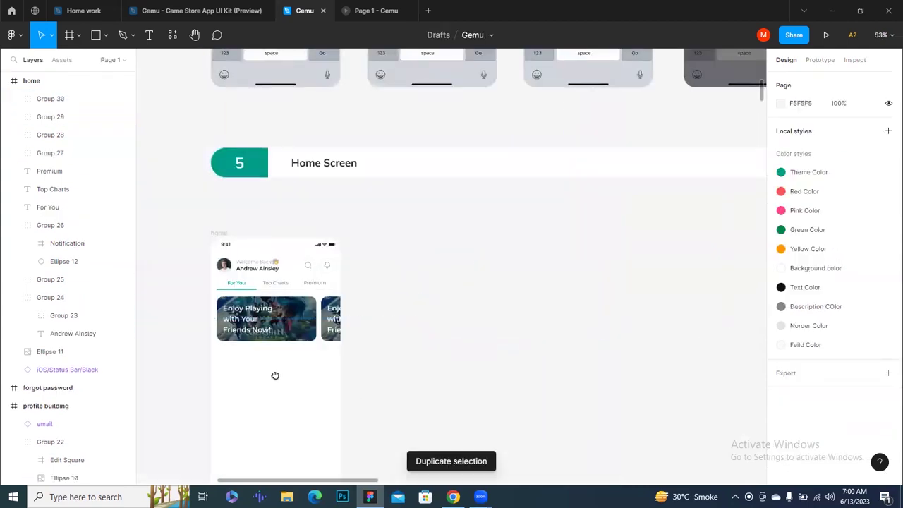
left_click(259, 223)
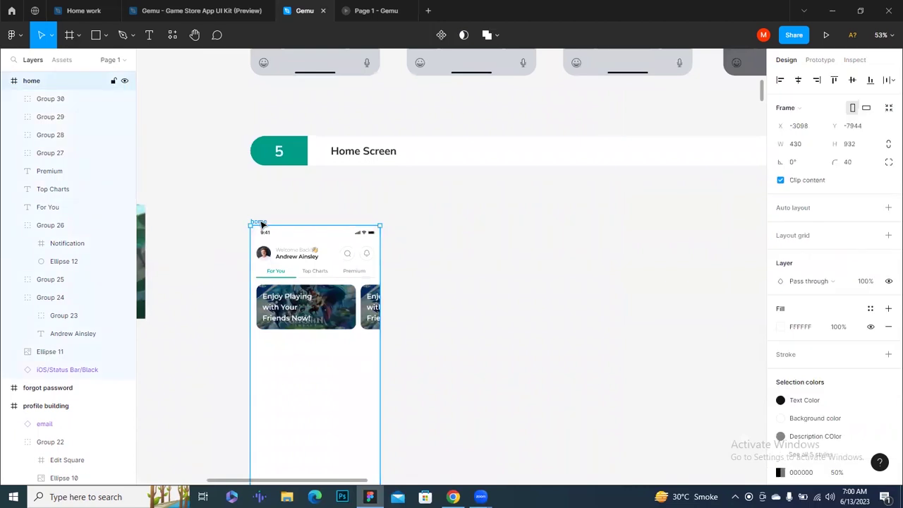
Turn off Clip content on the home frame so overflowing cards stay visible.
left_click(797, 181)
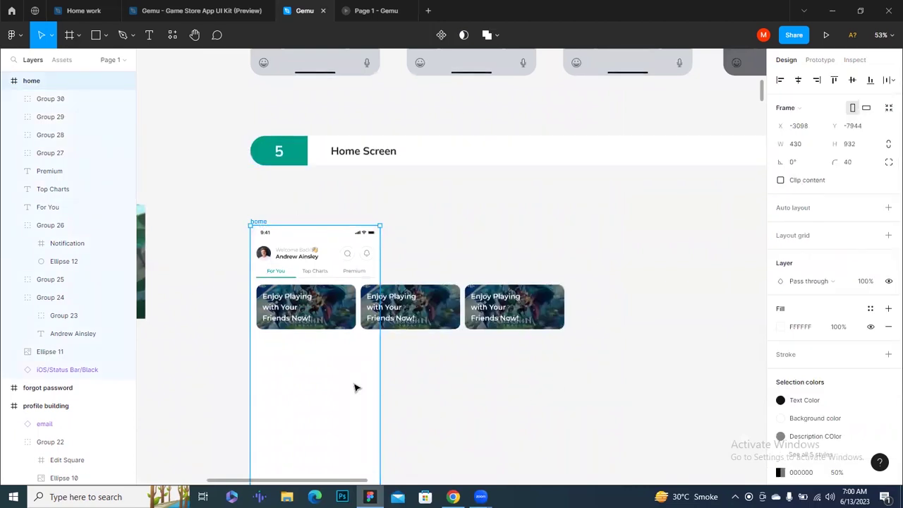
left_click(346, 367)
scroll(347, 368, "up", 2)
scroll(347, 367, "up", 1)
scroll(346, 368, "up", 1)
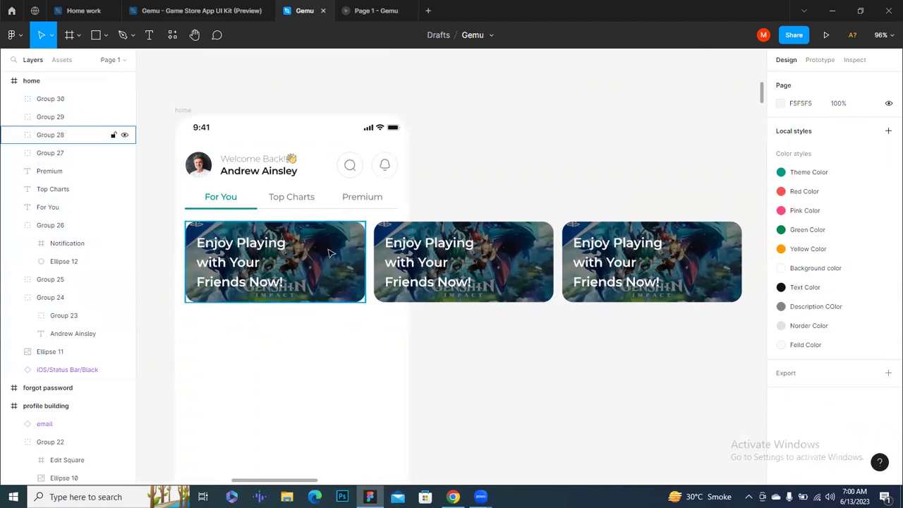
Group all three banner cards into Group 31.
left_click(70, 135)
left_click(71, 117, "shift")
left_click(580, 276, "shift")
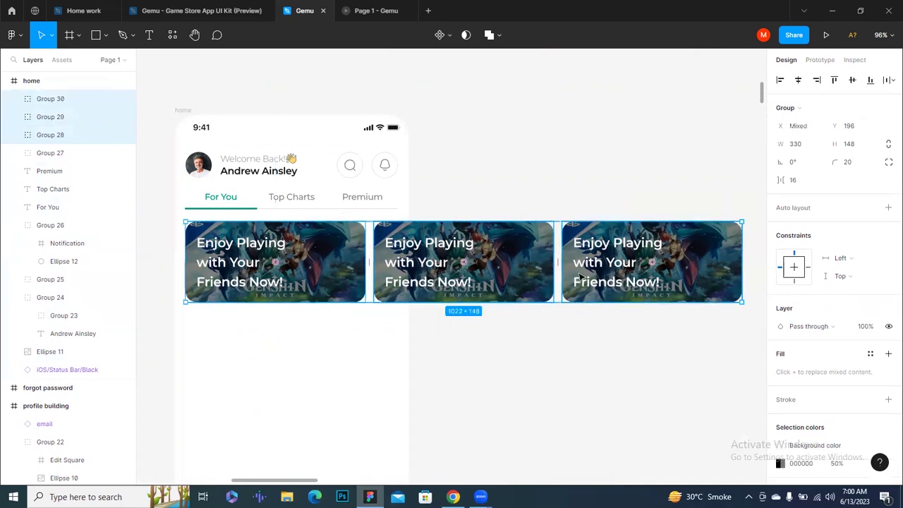
key("ctrl+g")
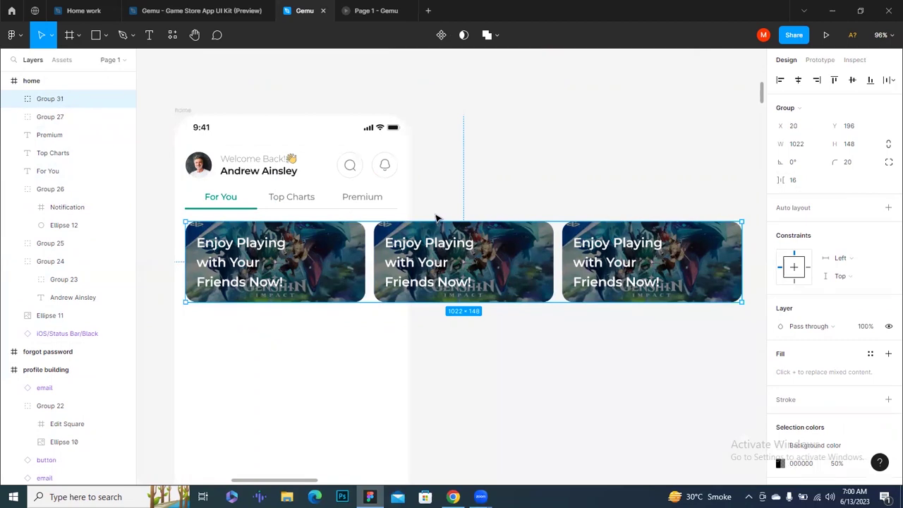
Wrap Group 31 in a frame named 'card' and narrow it to 410×148.
mouse_move(63, 99)
right_click(47, 100)
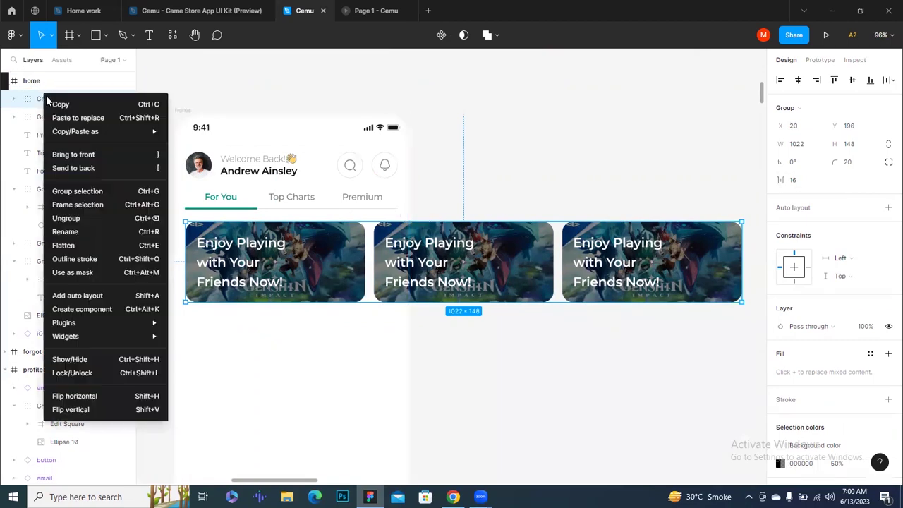
left_click(87, 210)
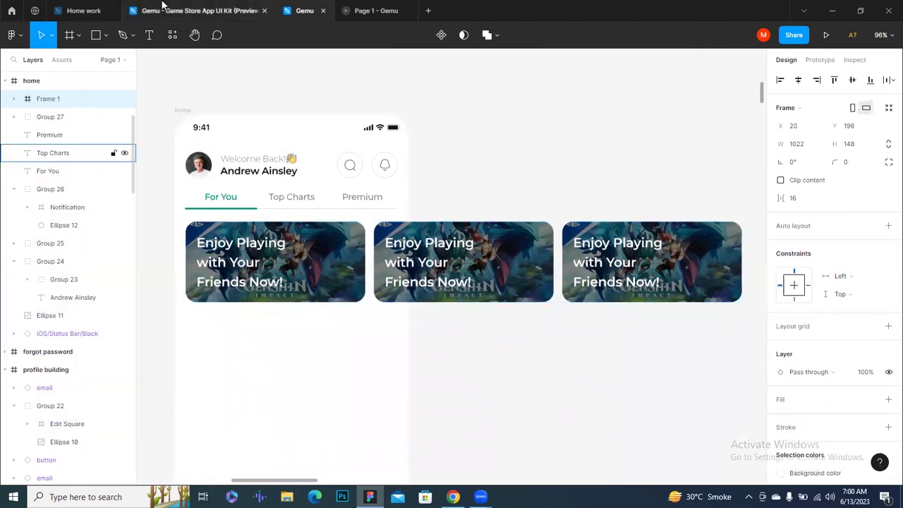
double_click(48, 99)
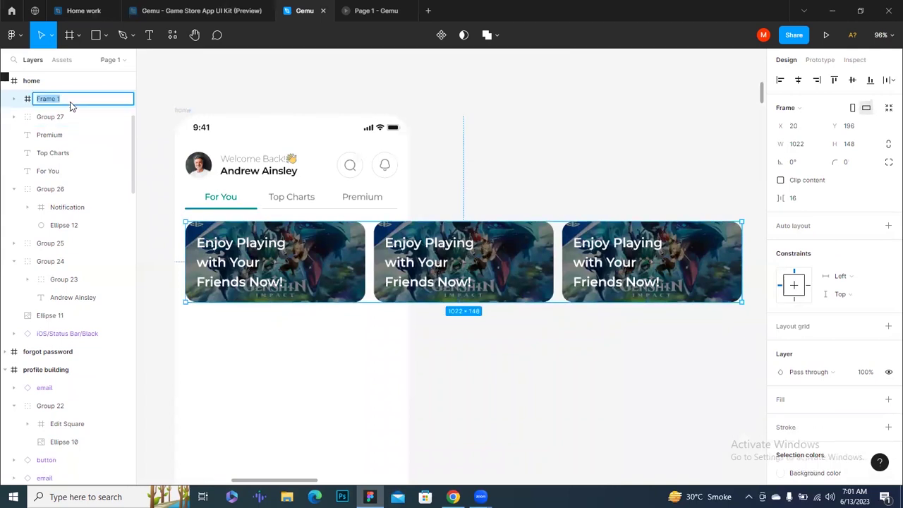
type("card")
key("Return")
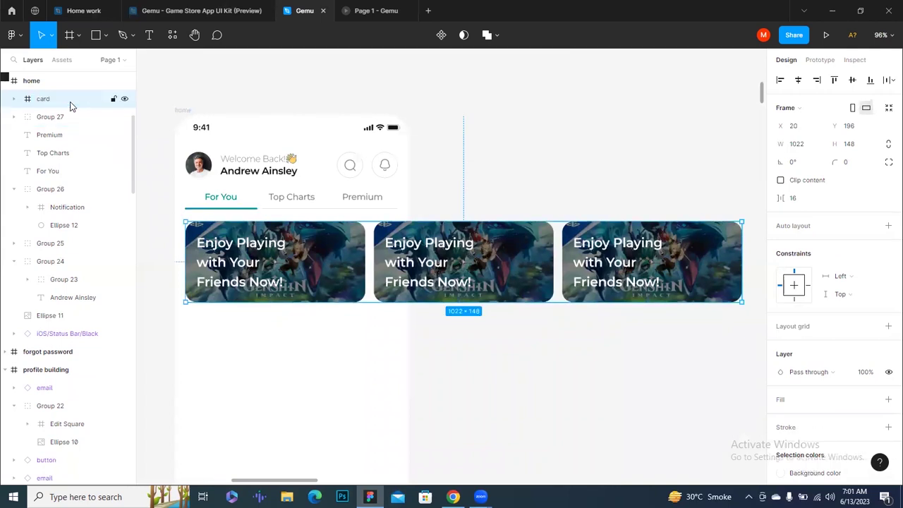
left_click(255, 388)
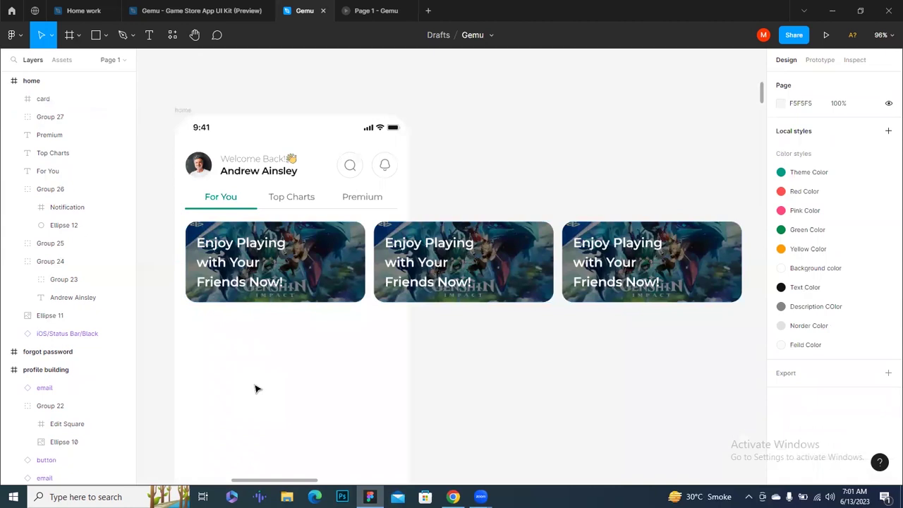
left_click(275, 282)
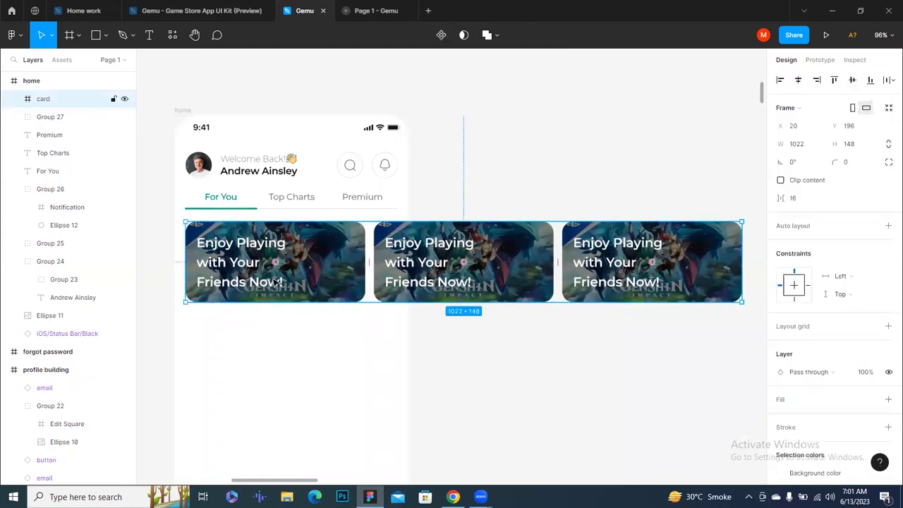
left_click_drag(738, 268, 408, 270)
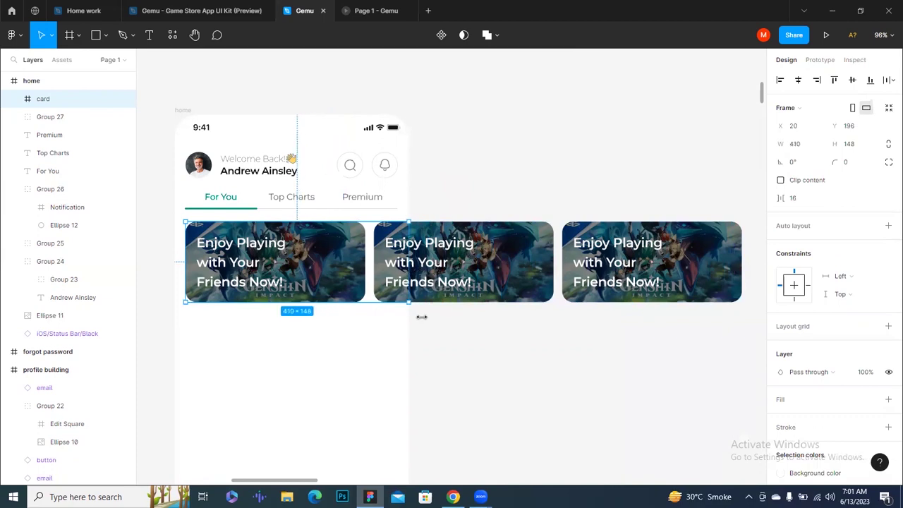
Select the card frame and enable Clip content to hide cards beyond its width.
left_click(435, 351)
left_click(43, 98)
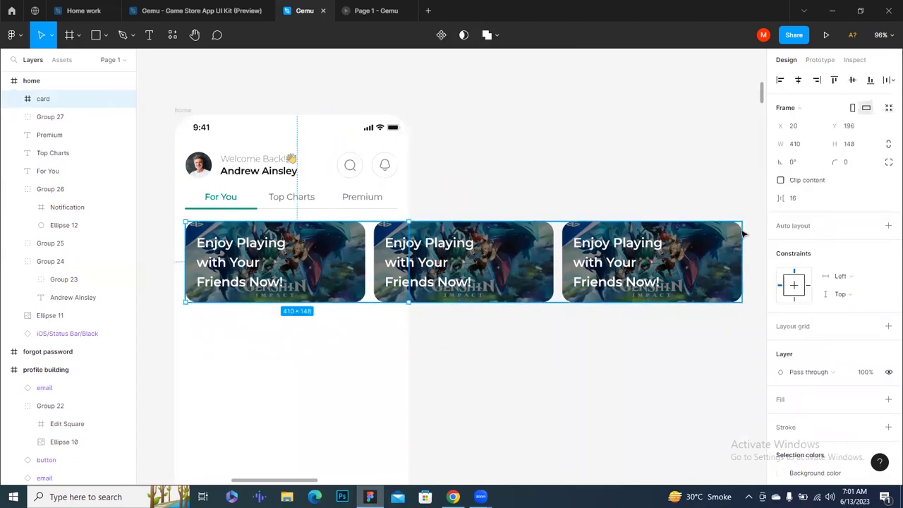
left_click(795, 182)
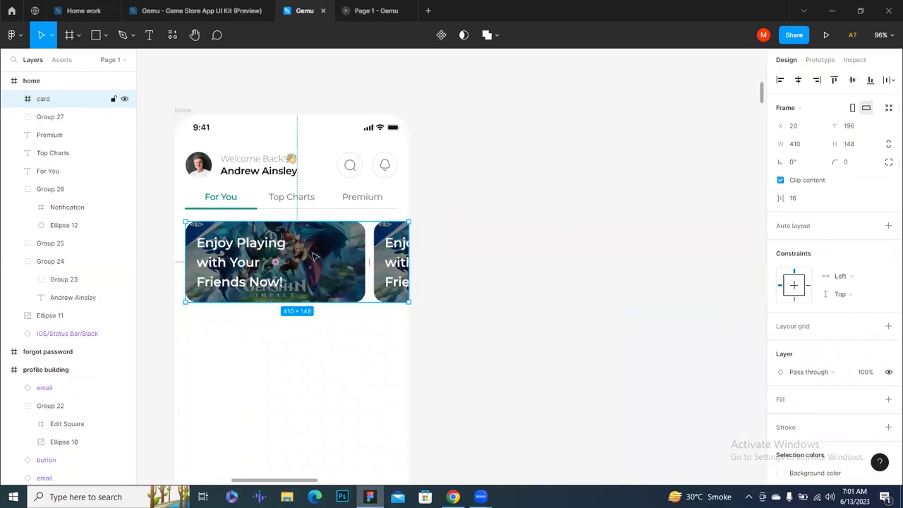
scroll(378, 273, "up", 1, "ctrl")
scroll(380, 273, "up", 4, "ctrl")
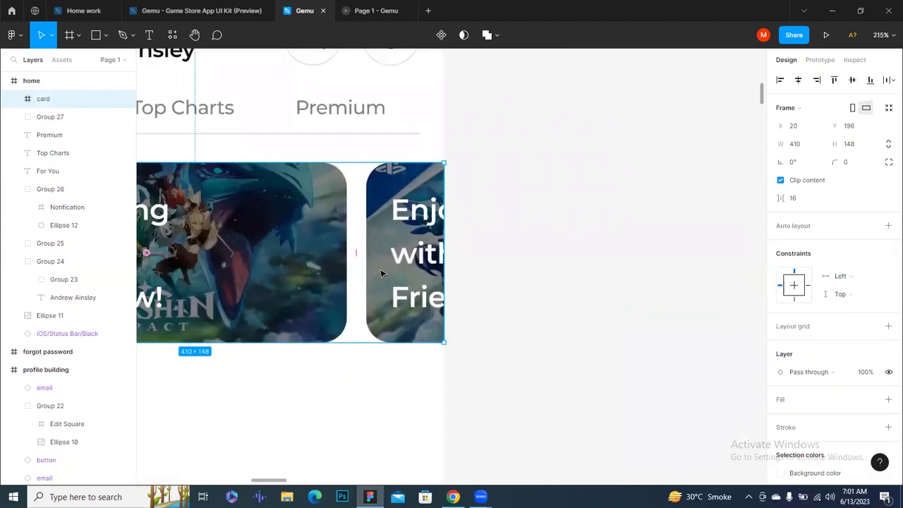
scroll(381, 273, "down", 2, "ctrl")
Set the card frame's prototype Overflow to Horizontal scrolling.
left_click(816, 62)
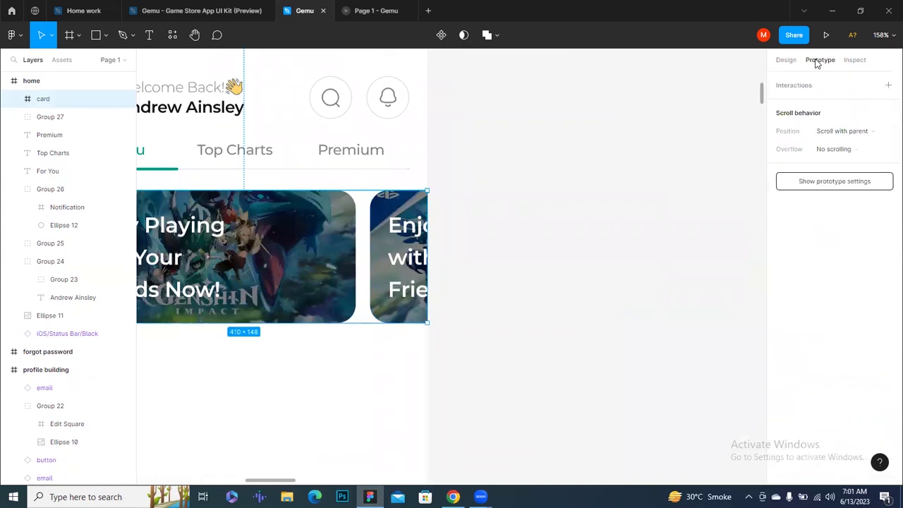
left_click(845, 149)
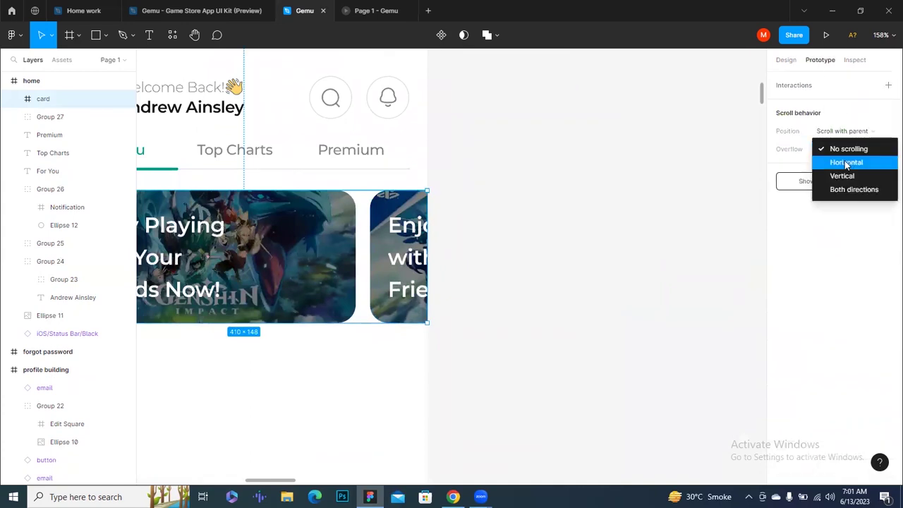
left_click(846, 163)
Select the home frame and launch its prototype preview.
left_click(538, 271)
scroll(538, 270, "down", 3, "ctrl")
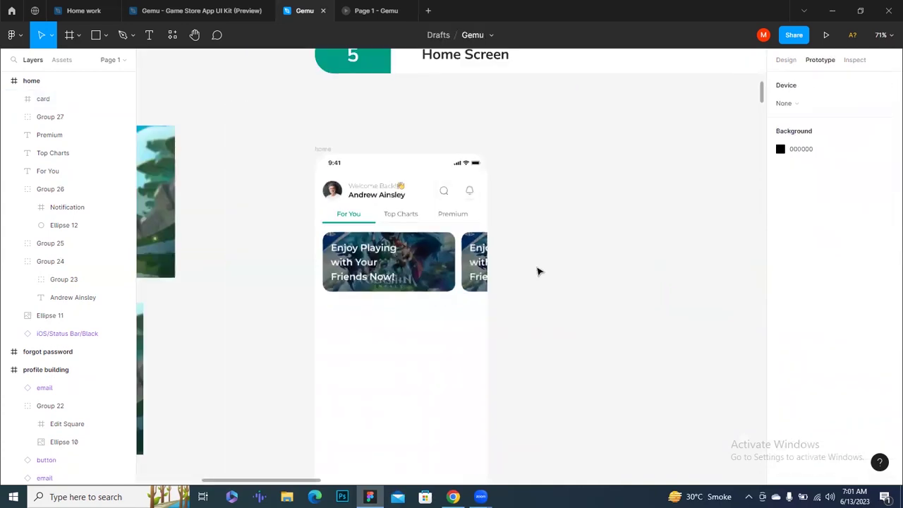
left_click(323, 149)
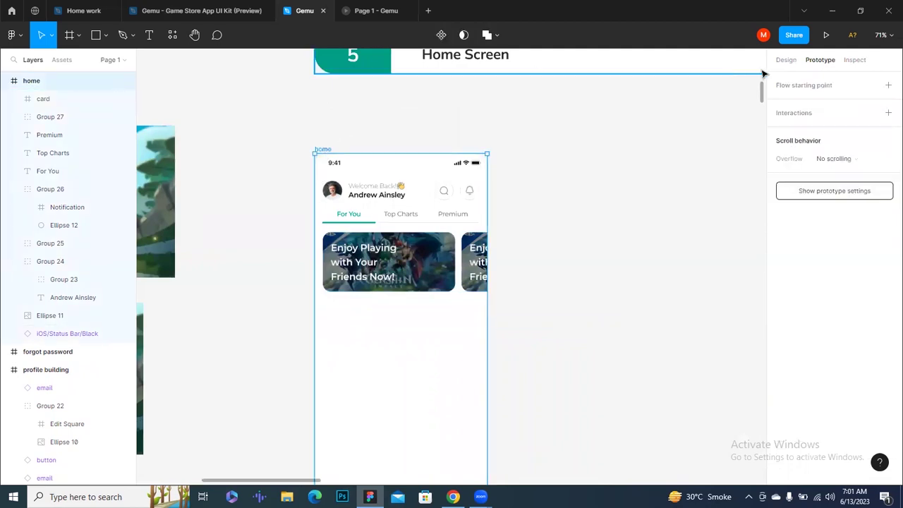
left_click(824, 35)
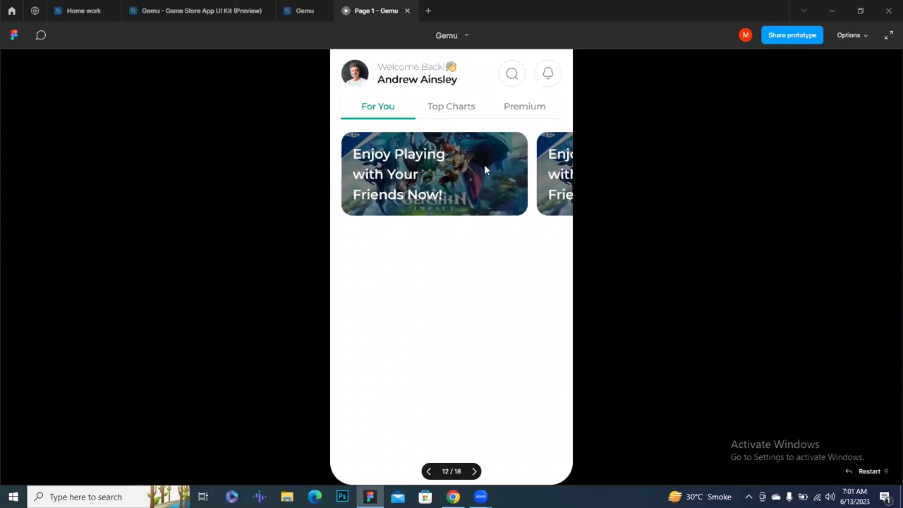
Swipe the banner cards sideways in the preview, then return to the Gemu editor.
left_click_drag(484, 163, 360, 167)
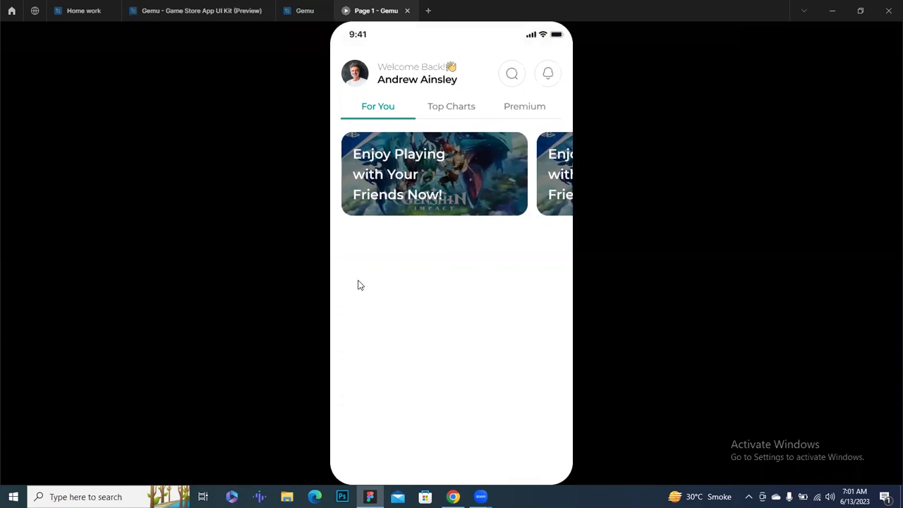
key("ctrl+shift+Tab")
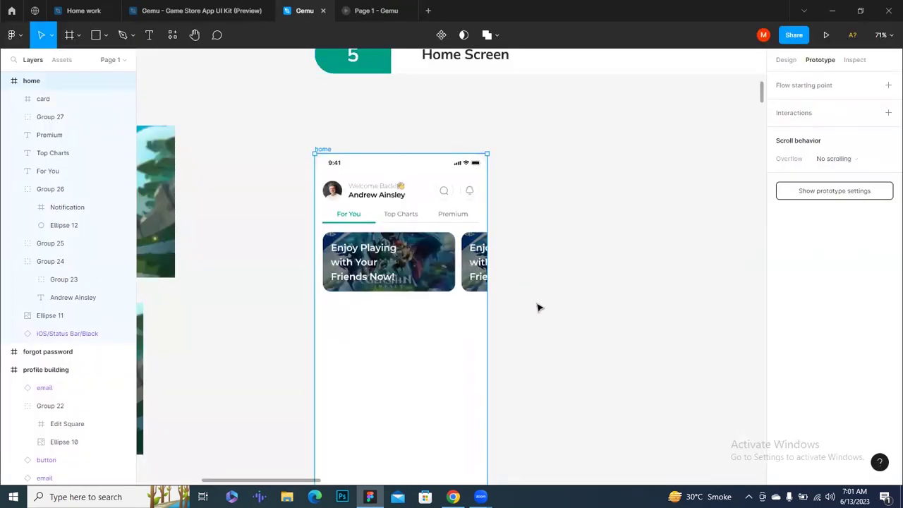
Add a 'Suggest for You' text layer below the banner cards.
left_click(538, 306)
scroll(383, 315, "up", 3)
left_click(786, 59)
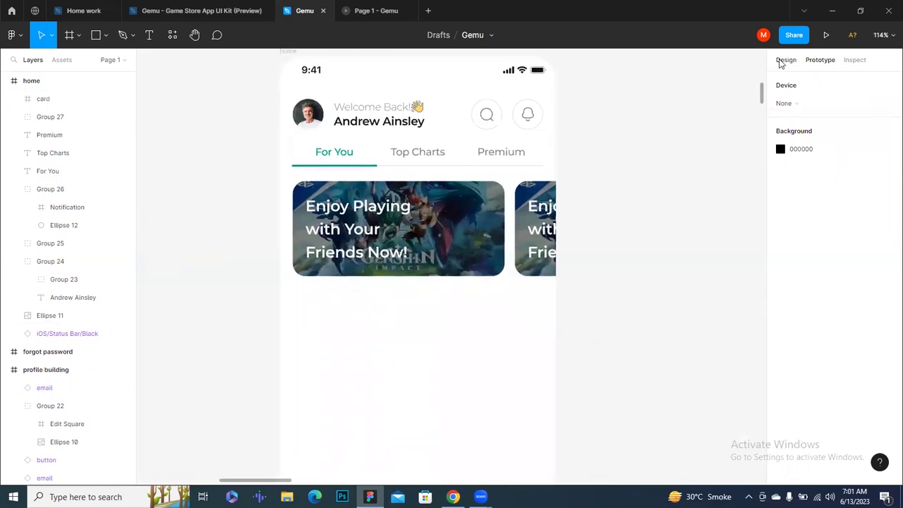
left_click(449, 336)
scroll(450, 336, "up", 5)
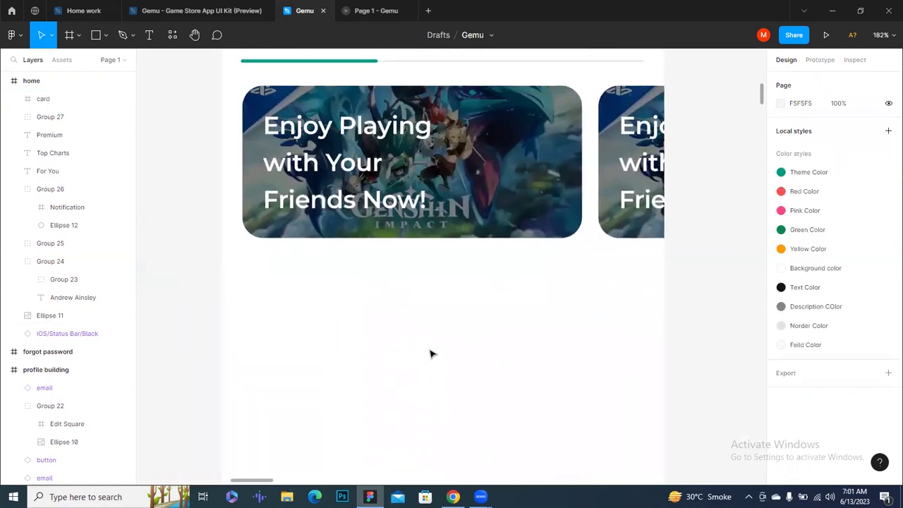
key("t")
left_click(269, 277)
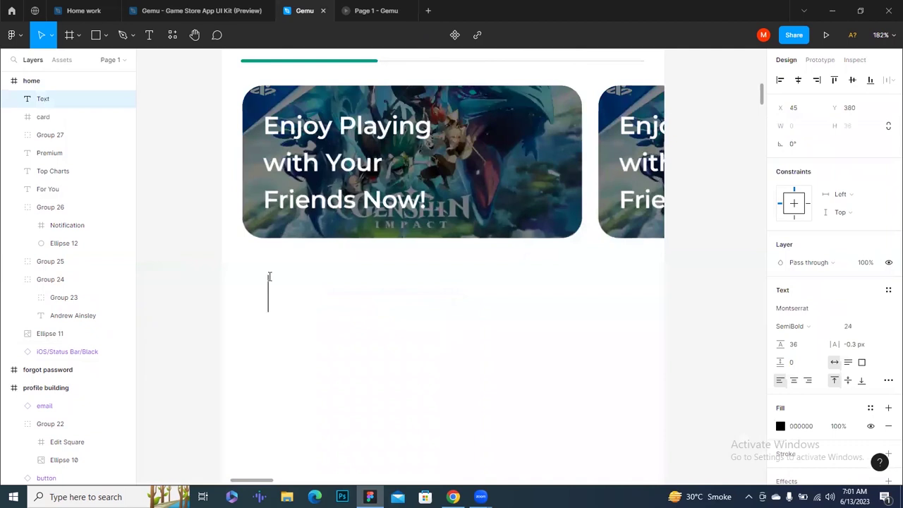
type("Suggest for You")
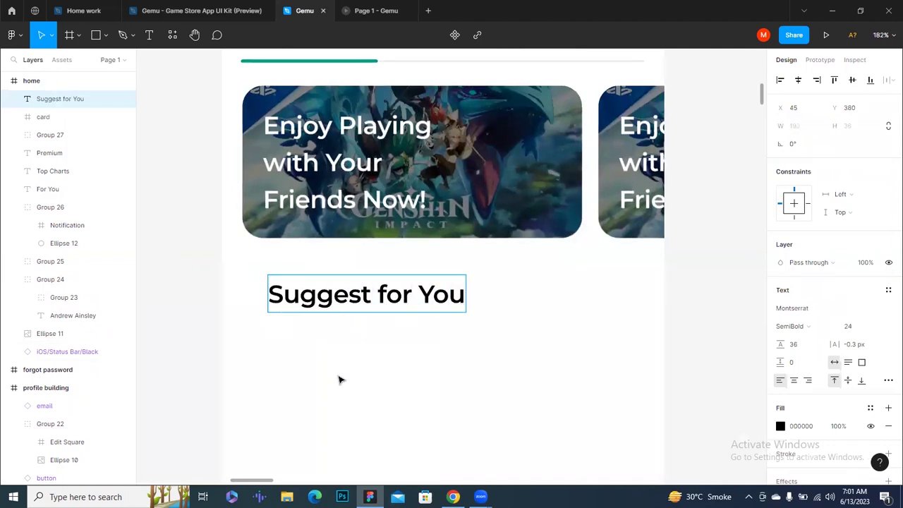
key("Escape")
Style the heading SemiBold, size 16, line height 24, with the Text Color style.
left_click(791, 325)
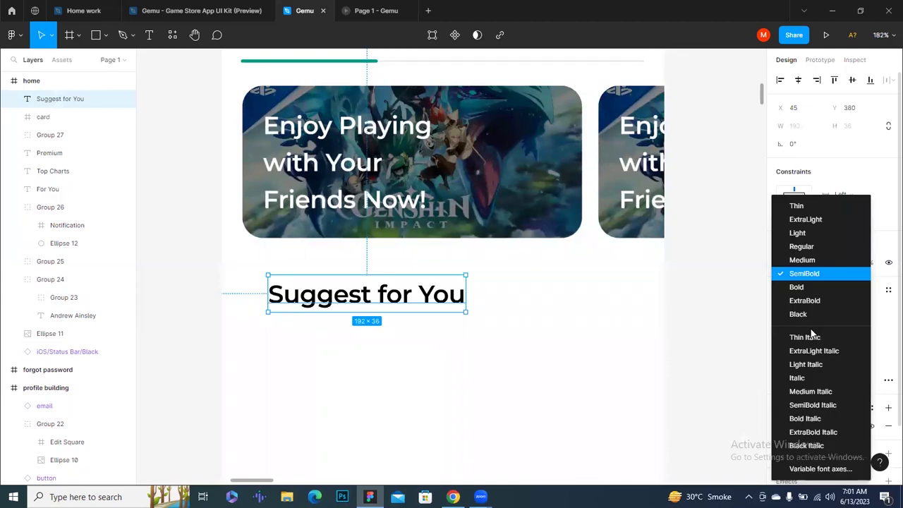
left_click(804, 274)
left_click(851, 328)
key("Down")
key("Down")
key("Down")
key("Down")
key("Down")
key("Down")
key("Down")
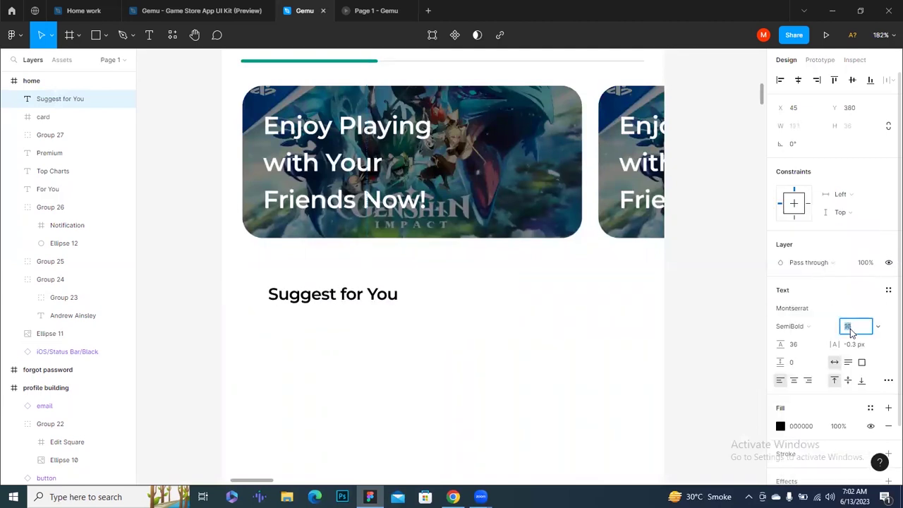
left_click(797, 345)
type("24")
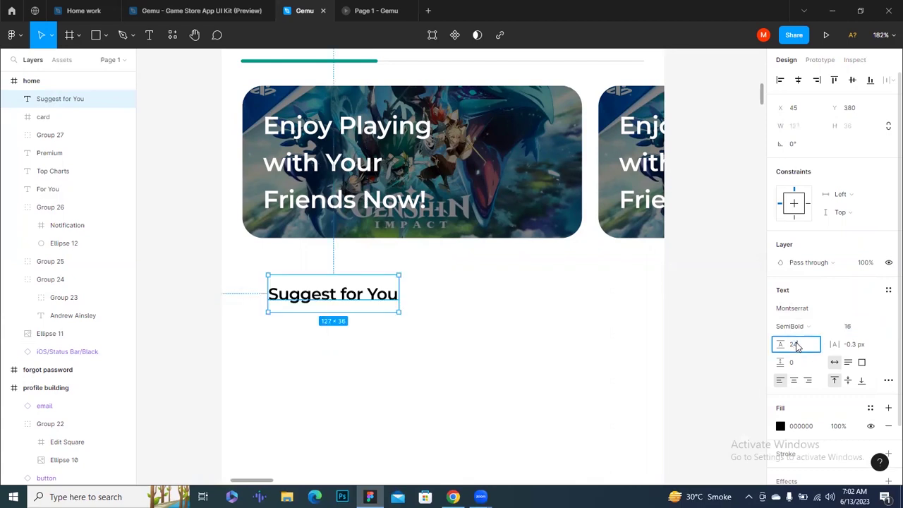
left_click(869, 408)
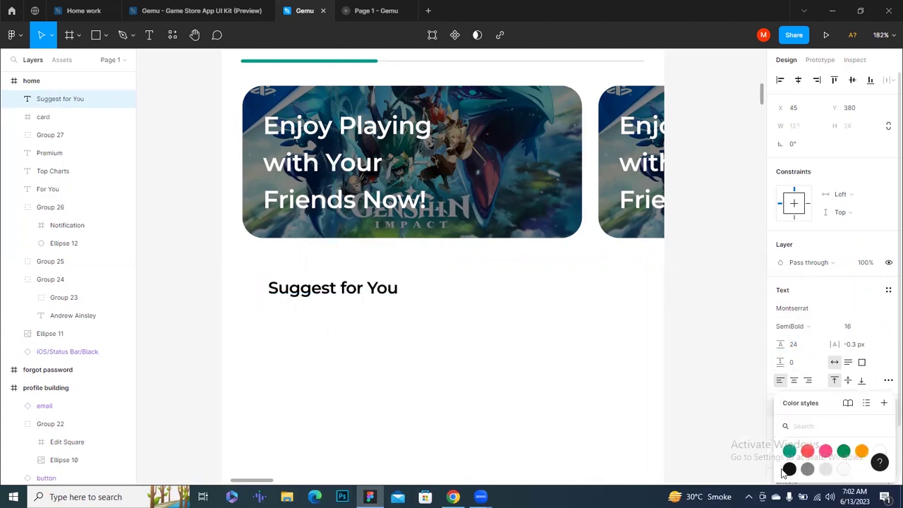
left_click(789, 469)
Nudge the heading to X 20, Y 368, aligned with the cards.
left_click(302, 343)
scroll(302, 342, "up", 3)
left_click(338, 270)
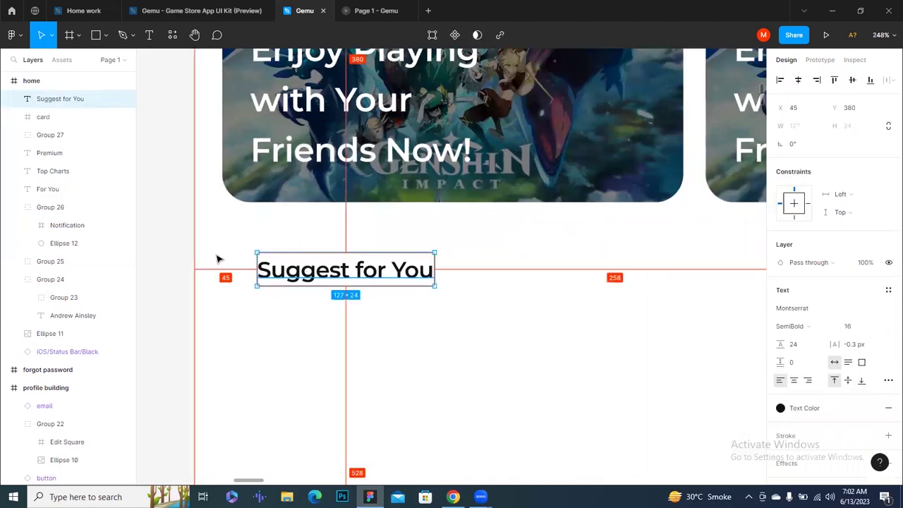
key("Left")
key("Left")
key("Left")
key("Left")
key("Left")
key("Left")
key("Left")
key("Left")
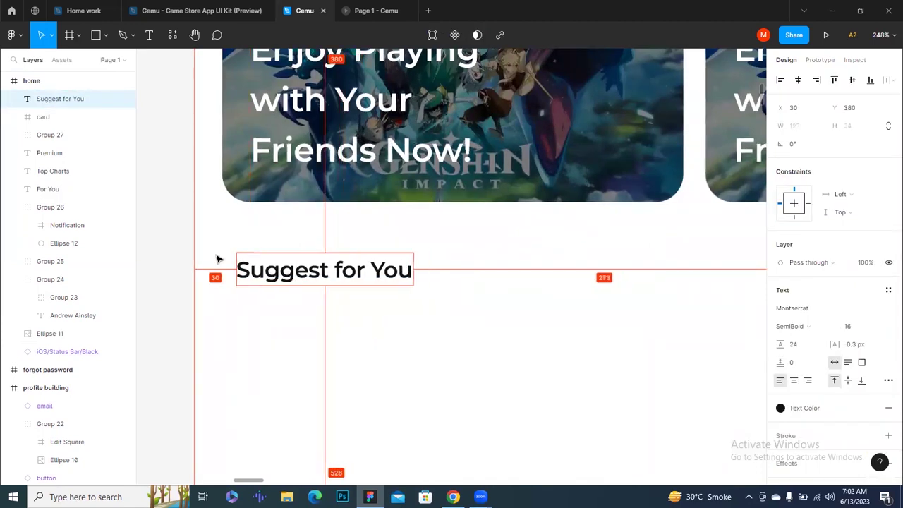
key("Left")
key("Left")
key("Left")
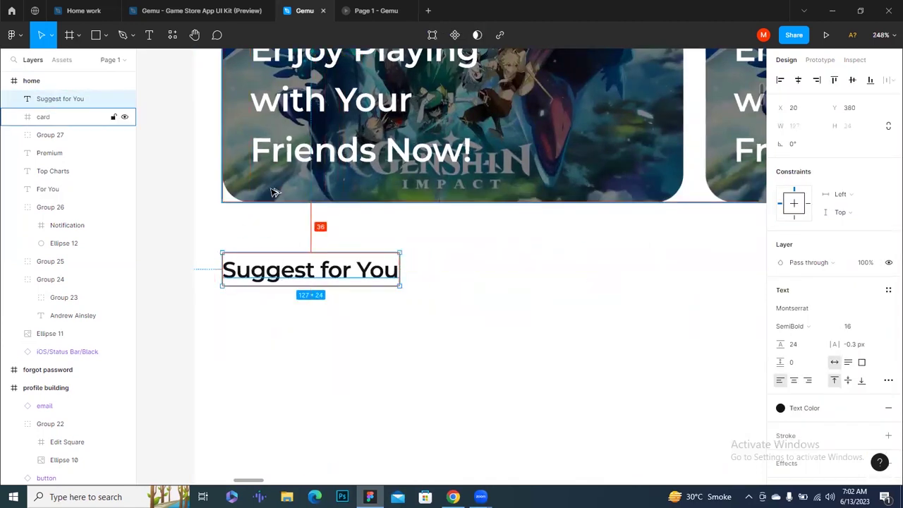
key("Up")
key("Up")
key("Up")
key("Up")
key("Up")
key("Up")
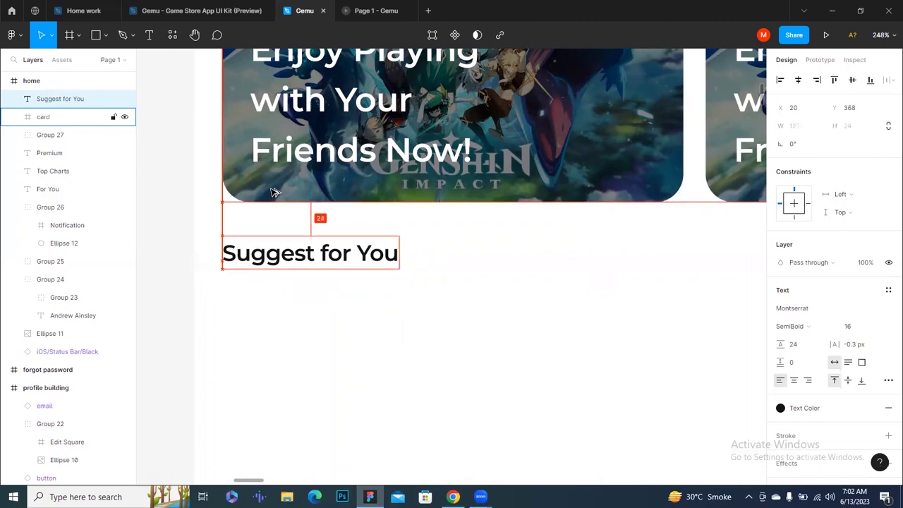
key("Escape")
scroll(358, 321, "down", 5)
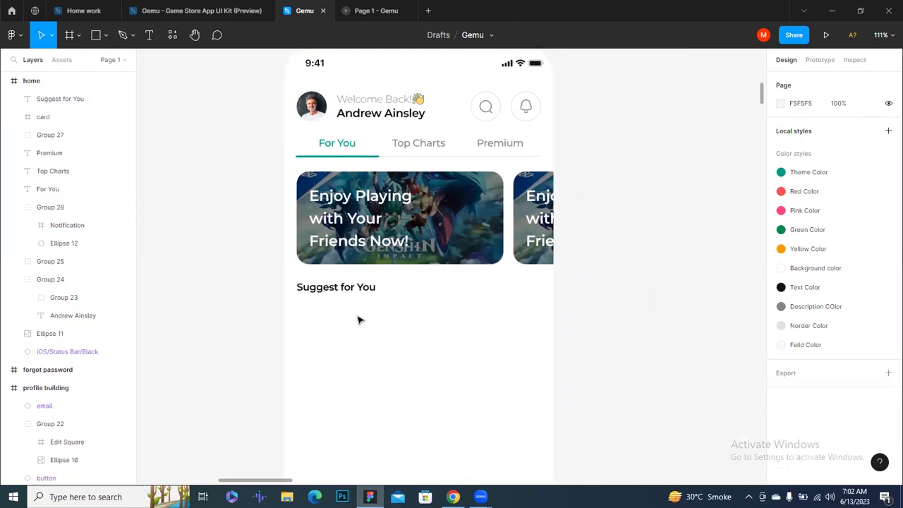
scroll(359, 321, "up", 3)
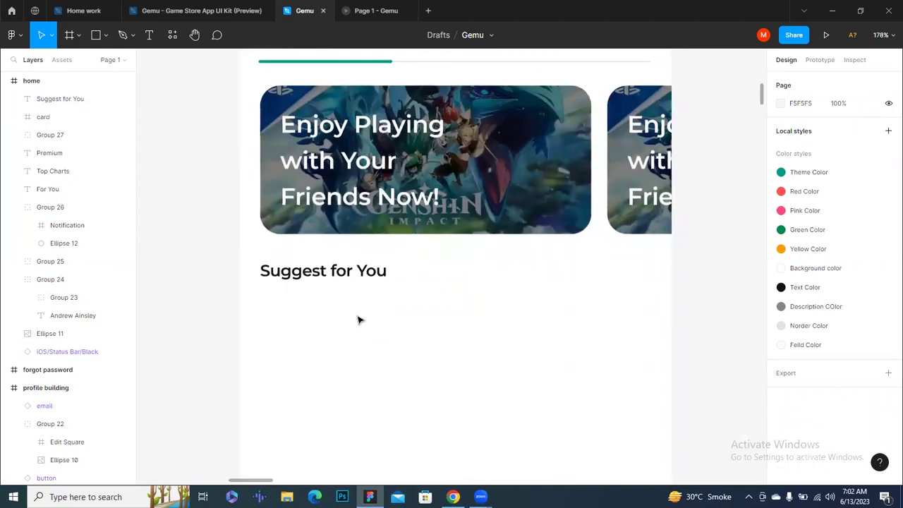
Duplicate the heading to the right, right-aligned, in Medium weight at size 14.
left_click(351, 274)
key("ctrl+d")
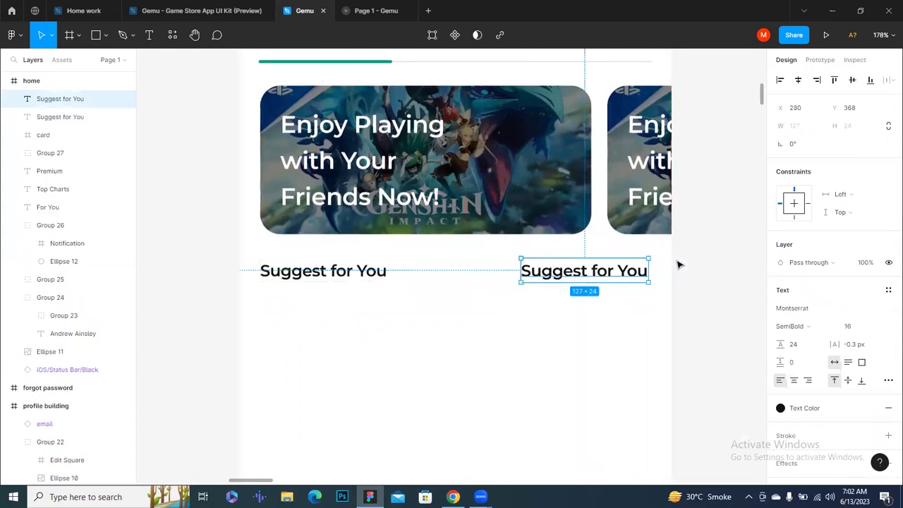
key("Right")
key("Right")
key("Right")
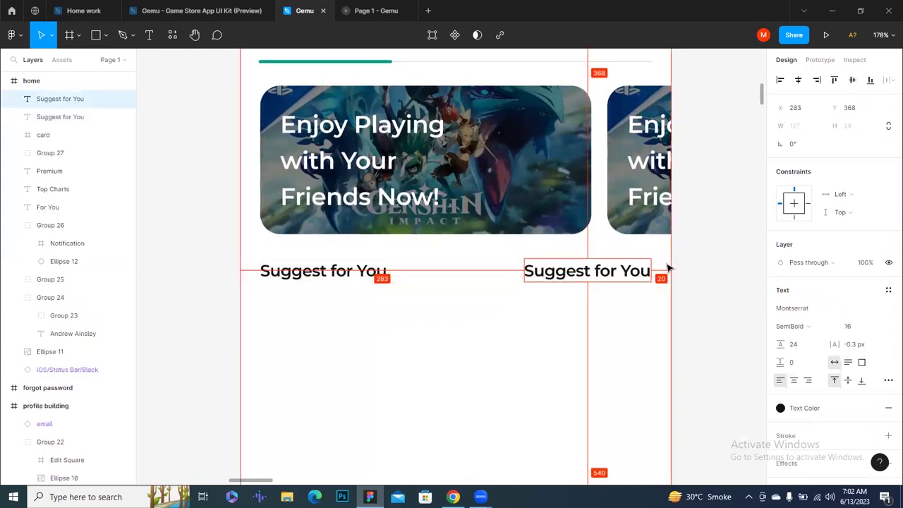
left_click(808, 381)
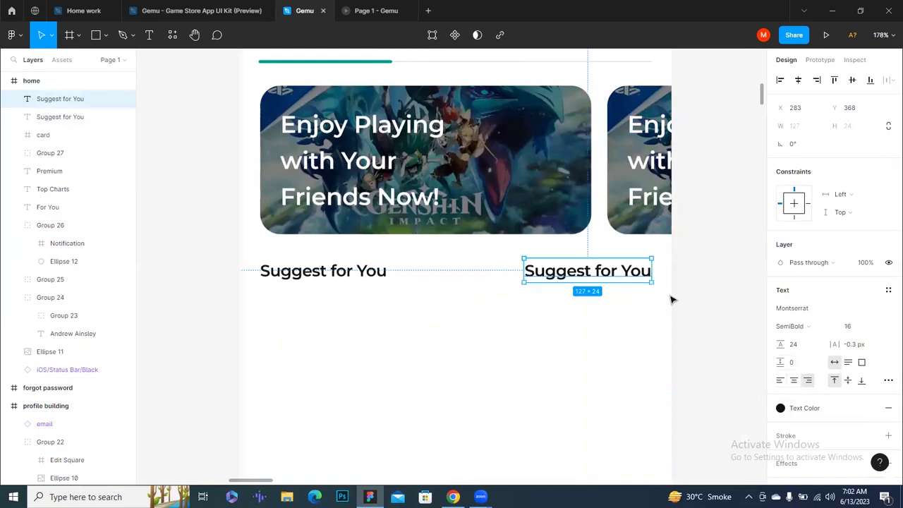
left_click(809, 329)
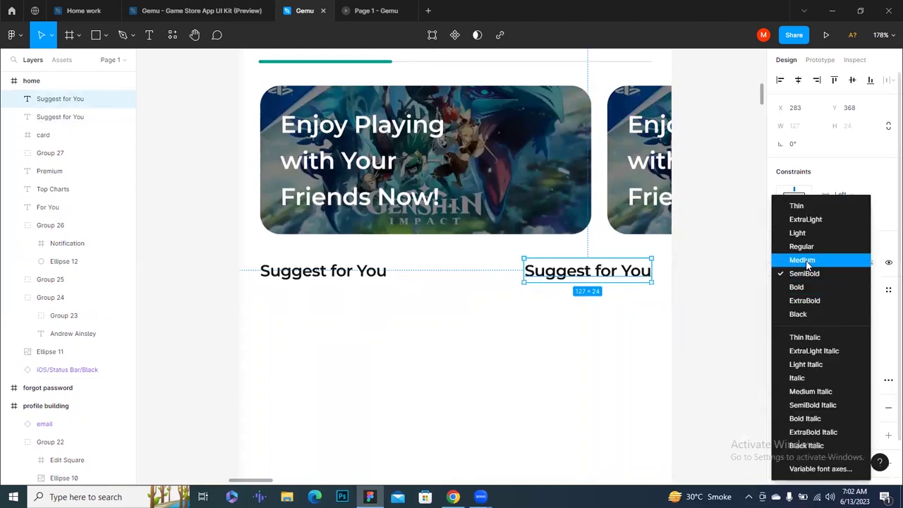
left_click(805, 258)
left_click(855, 329)
key("Down")
key("Down")
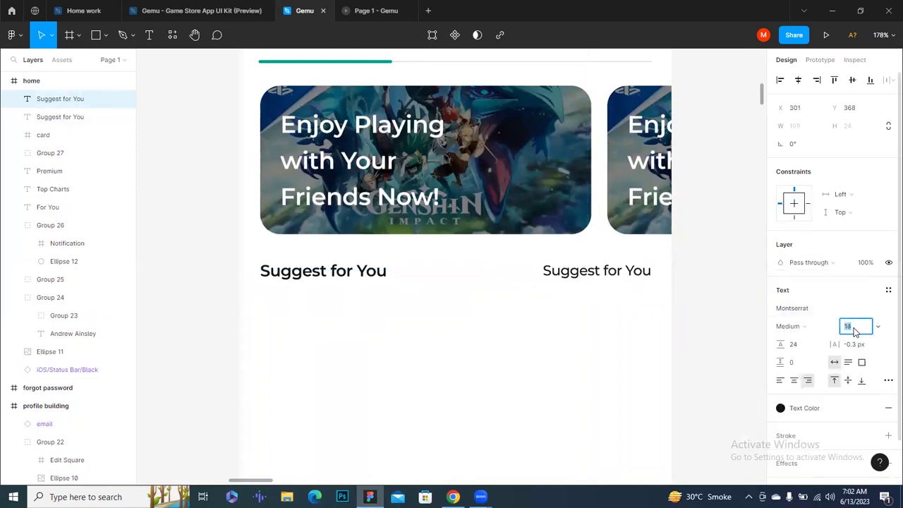
left_click(793, 344)
key("Down")
key("Down")
Change the copy's text to 'See All' and group it with 'Suggest for You'.
left_click(613, 283)
double_click(613, 274)
type("See All")
key("Escape")
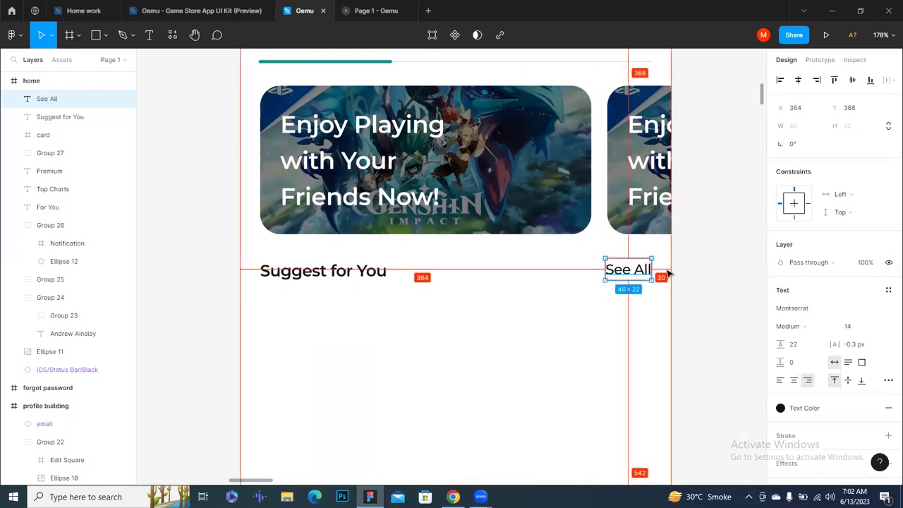
left_click(328, 267, "shift")
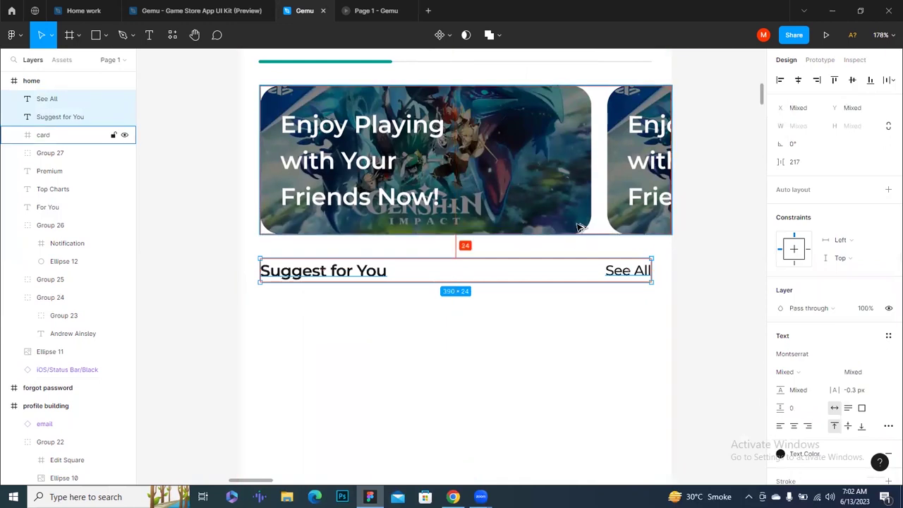
key("ctrl+g")
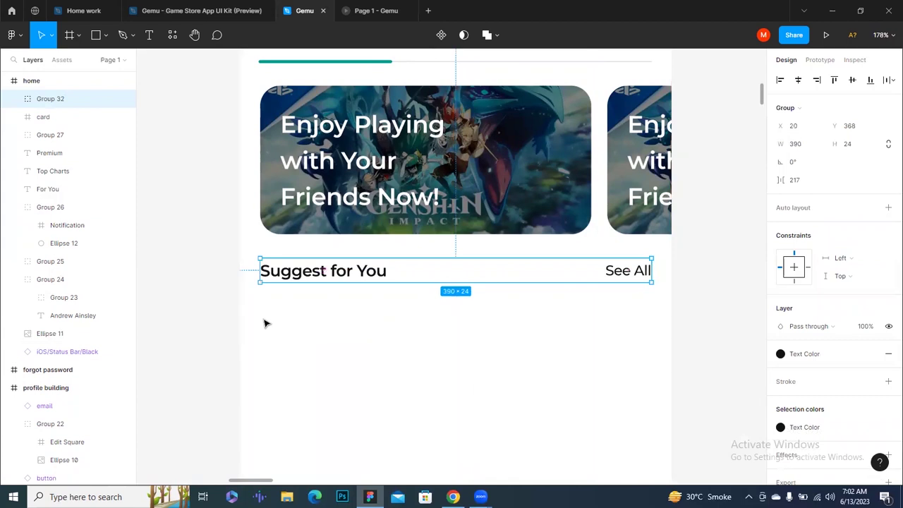
Draw a grey rectangle under the heading and set its width to 250.
left_click(292, 367)
scroll(292, 367, "up", 2, "ctrl")
scroll(316, 340, "up", 1, "ctrl")
scroll(316, 339, "down", 2)
key("r")
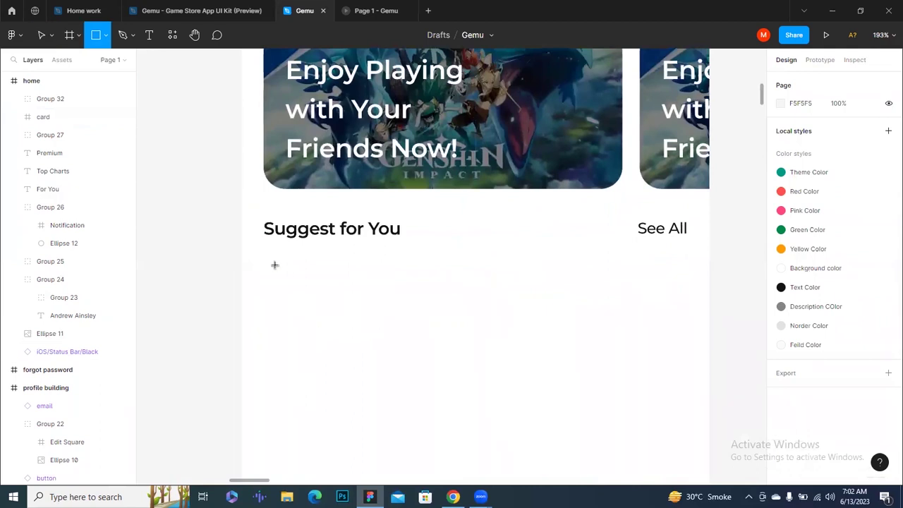
left_click_drag(267, 261, 358, 345)
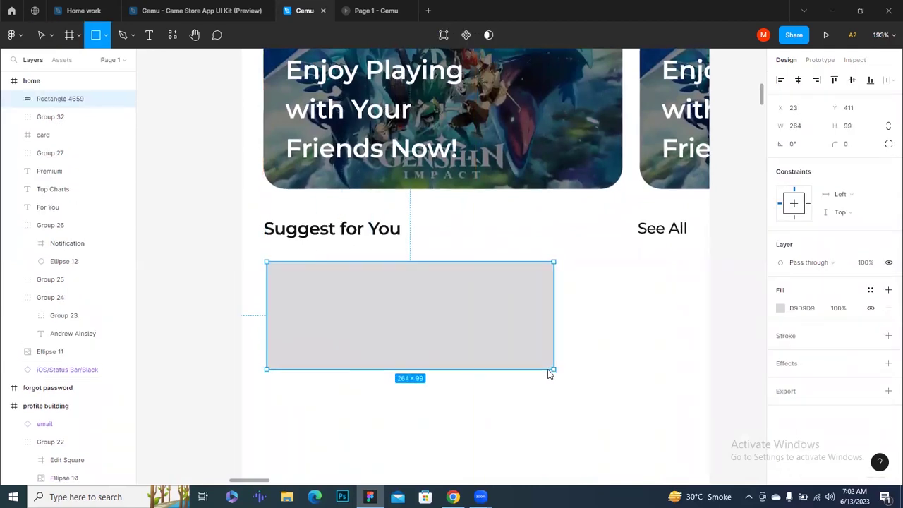
left_click_drag(425, 366, 541, 370)
left_click(810, 128)
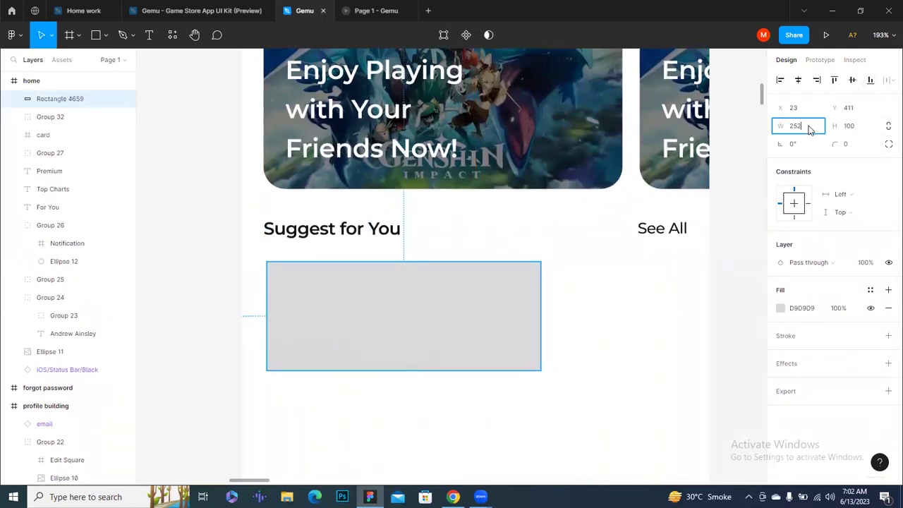
key("Down")
key("Down")
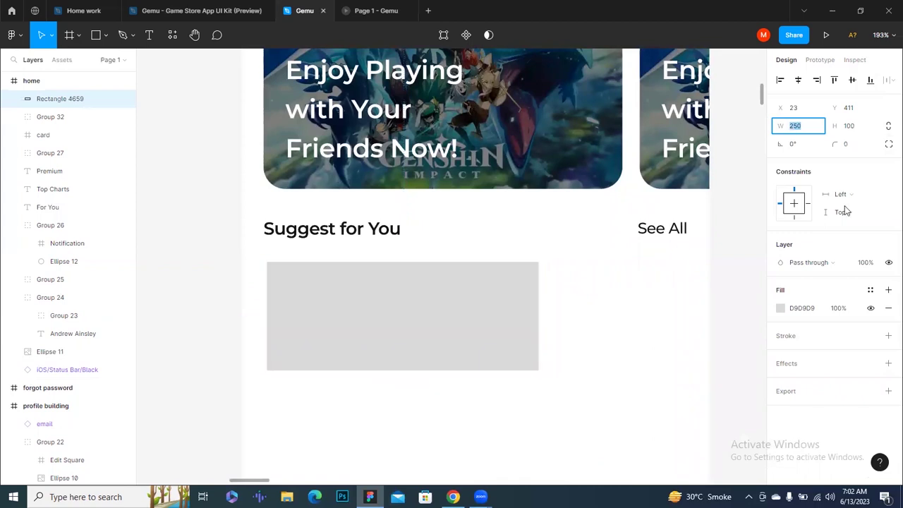
Round the rectangle's corners, settling on a radius of 12.
left_click(856, 145)
type("20")
key("Return")
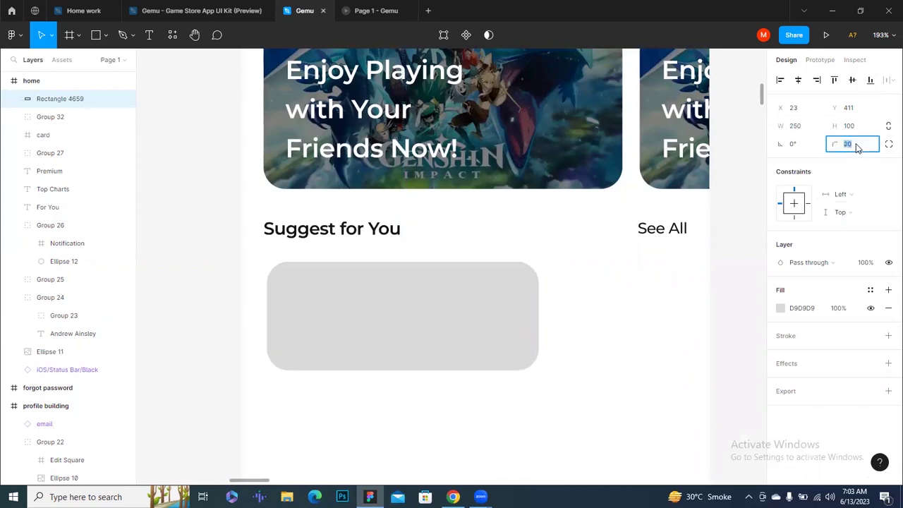
type("12")
key("Return")
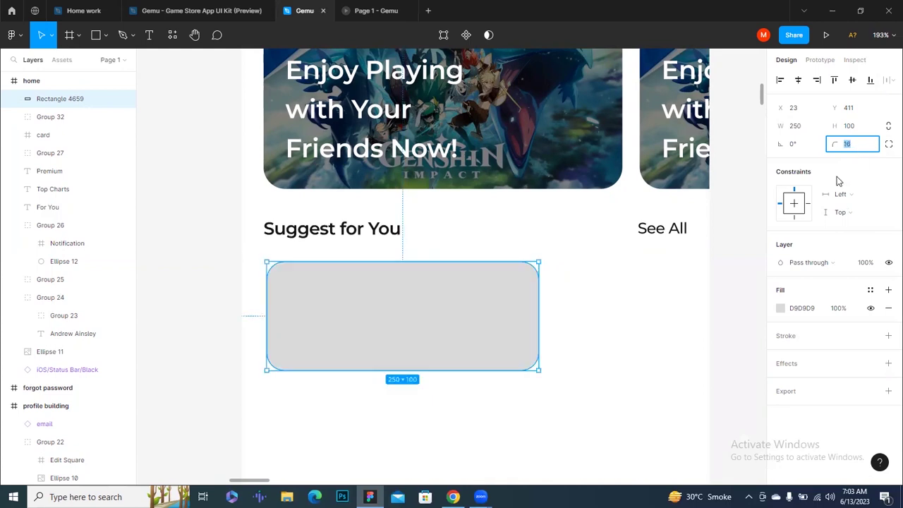
left_click(635, 308)
scroll(564, 324, "down", 3)
left_click(453, 496)
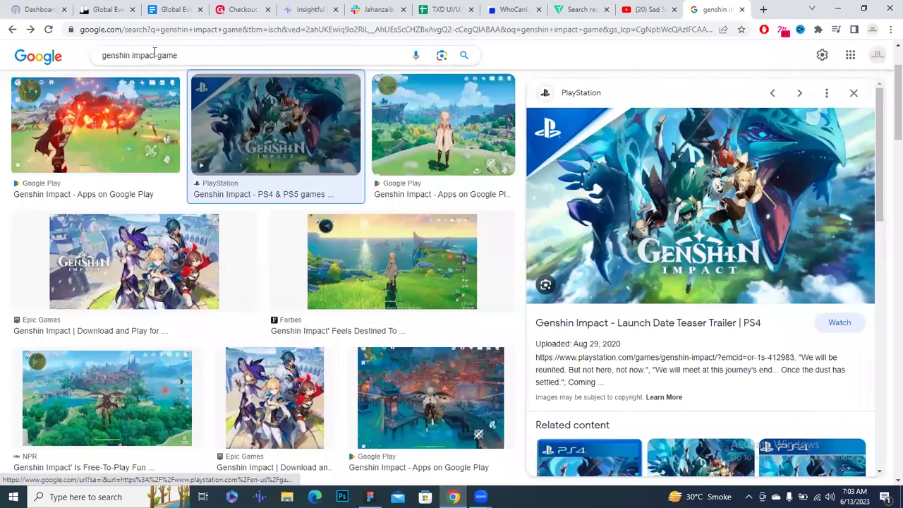
Search Google Images for 'dragon master' and copy the Play to Earn Dragon Master artwork.
mouse_move(145, 56)
left_mouse_down()
mouse_move(154, 60)
mouse_move(85, 52)
left_mouse_up()
type("dfrag")
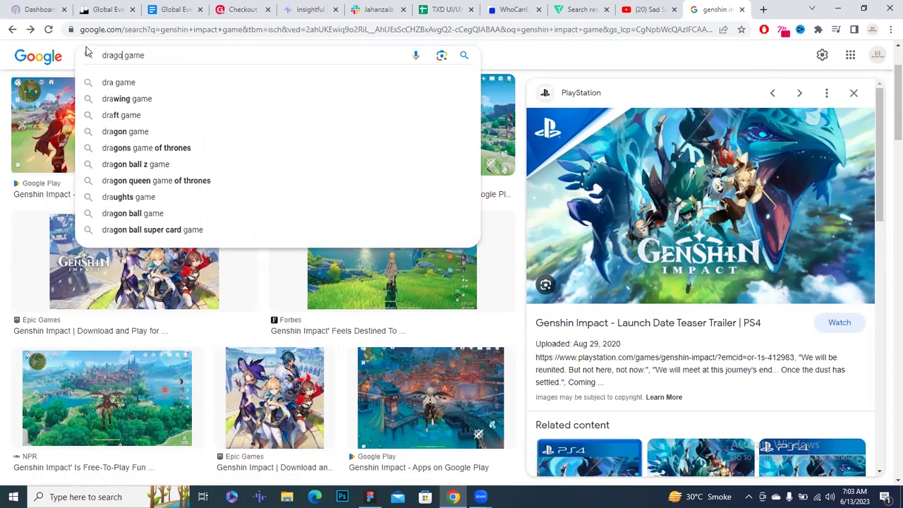
type("on master")
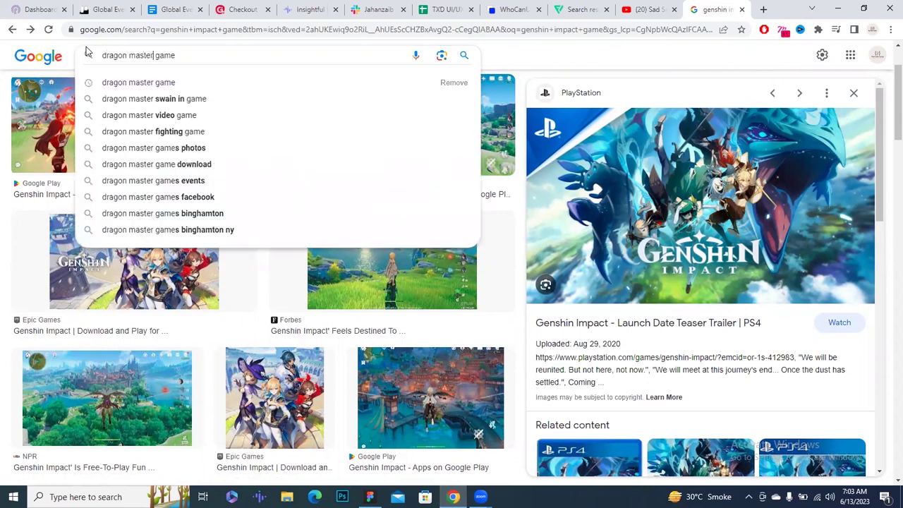
key("Return")
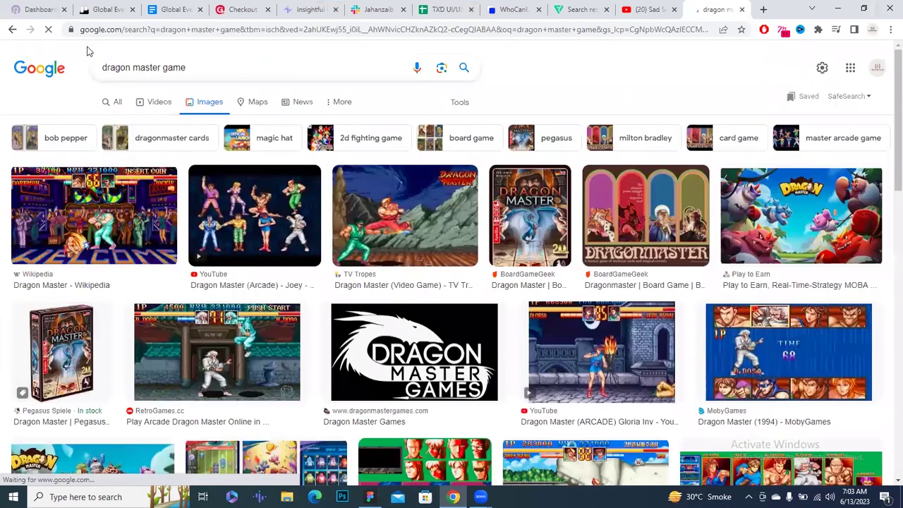
left_click(743, 272)
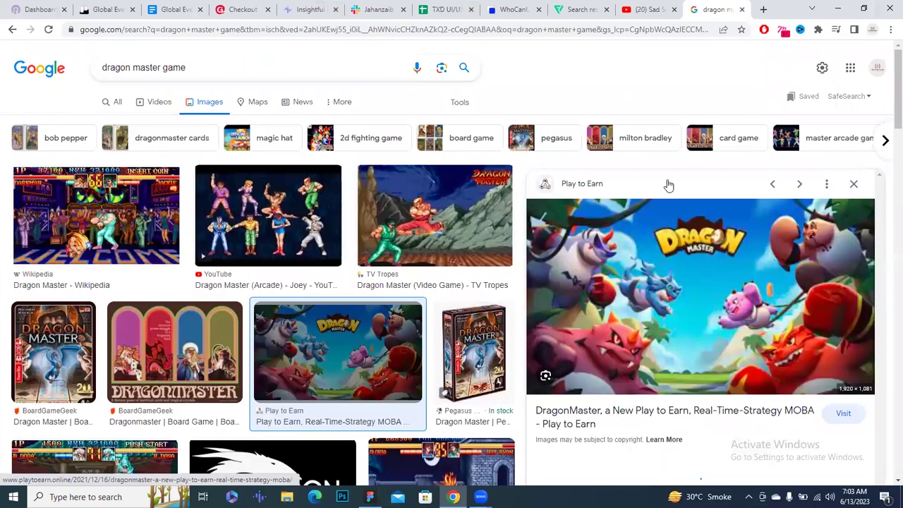
scroll(669, 185, "down", 1)
right_click(700, 292)
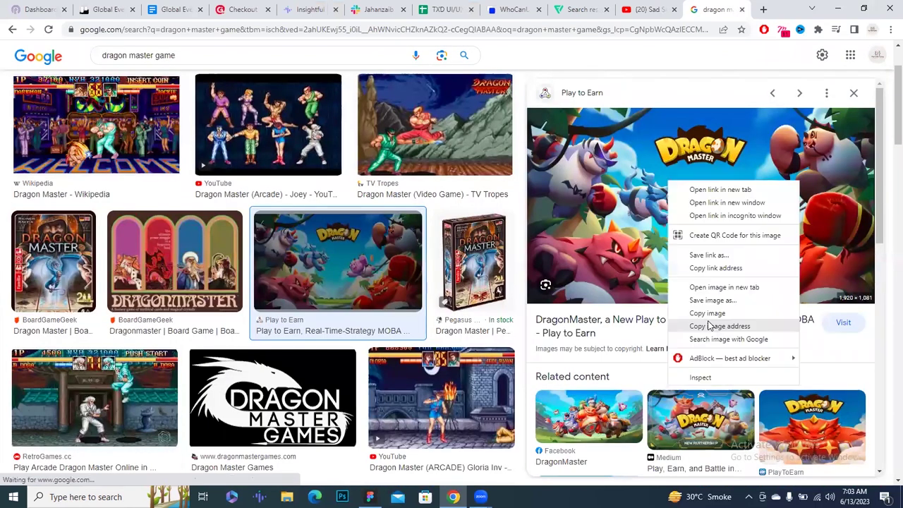
left_click(711, 323)
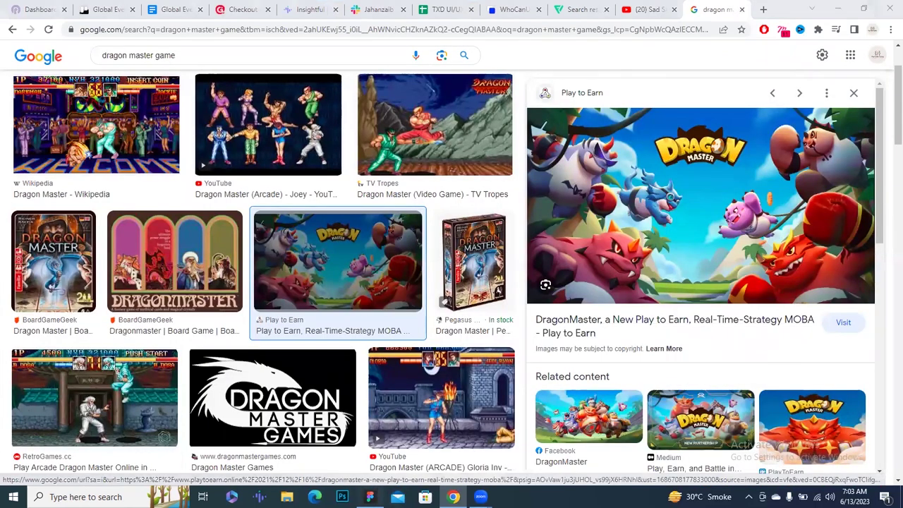
left_click(370, 497)
Paste the Dragon Master artwork into the grey rectangle and set its height to 110.
left_click(412, 244)
key("ctrl+v")
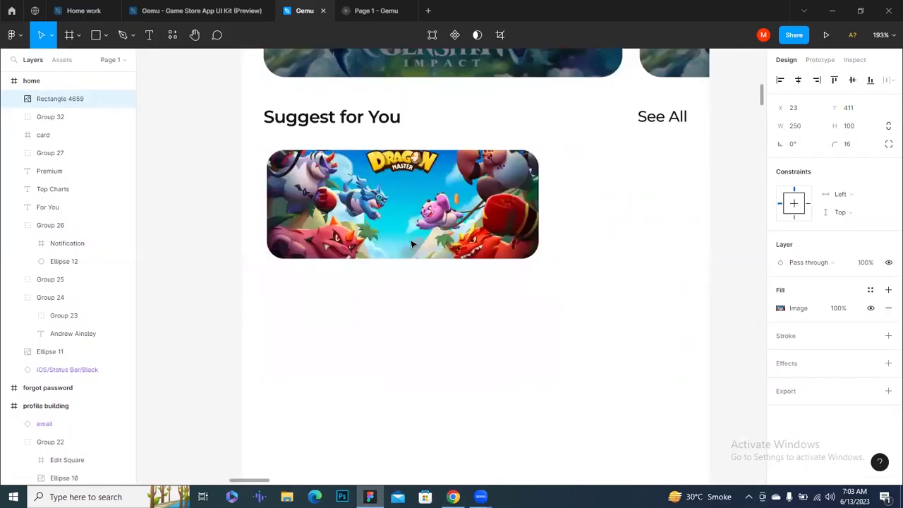
left_click(859, 132)
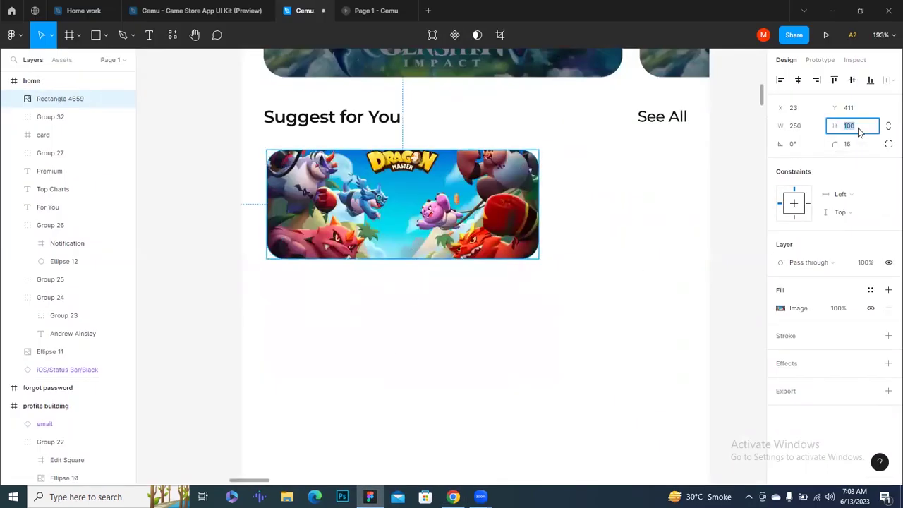
type("120")
key("Return")
type("110")
key("Return")
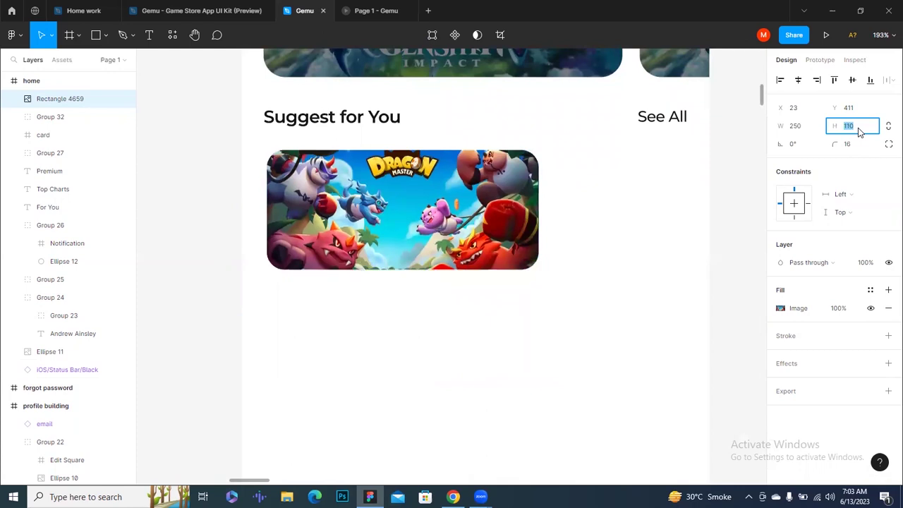
left_click(542, 231)
Nudge the Dragon Master image to X 20, Y 408.
left_click(466, 190)
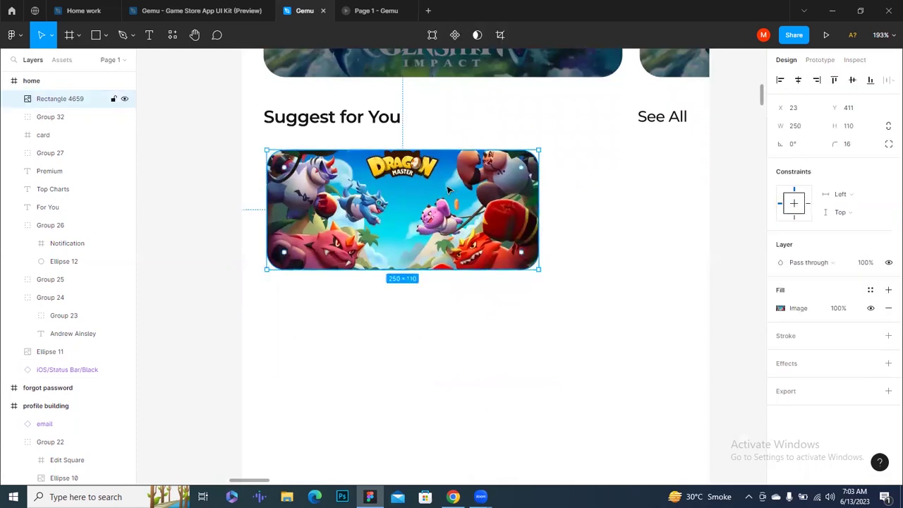
key("Up")
key("Up")
key("Up")
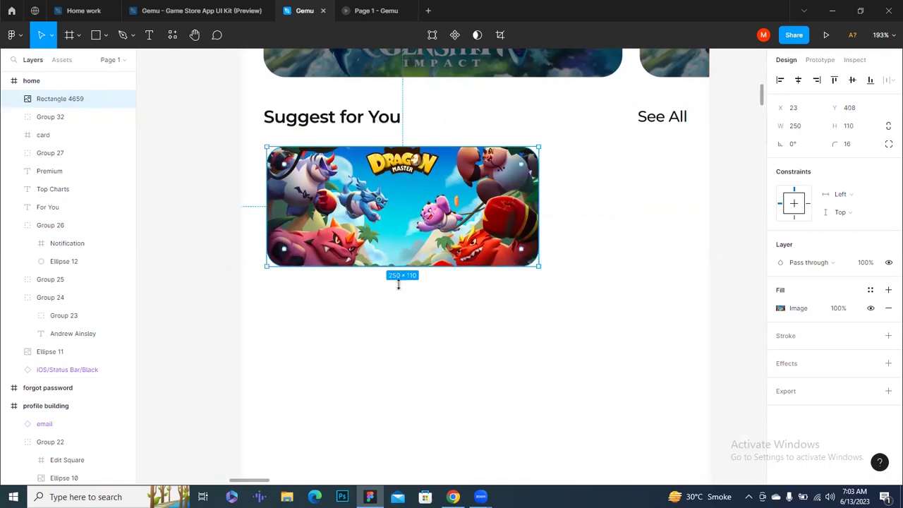
left_click(415, 335)
left_click(70, 99)
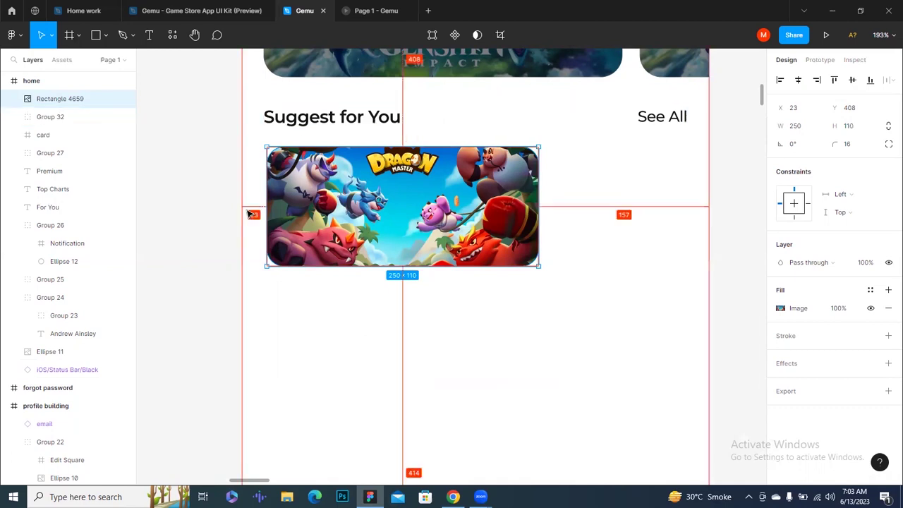
key("Left")
key("Left")
key("Left")
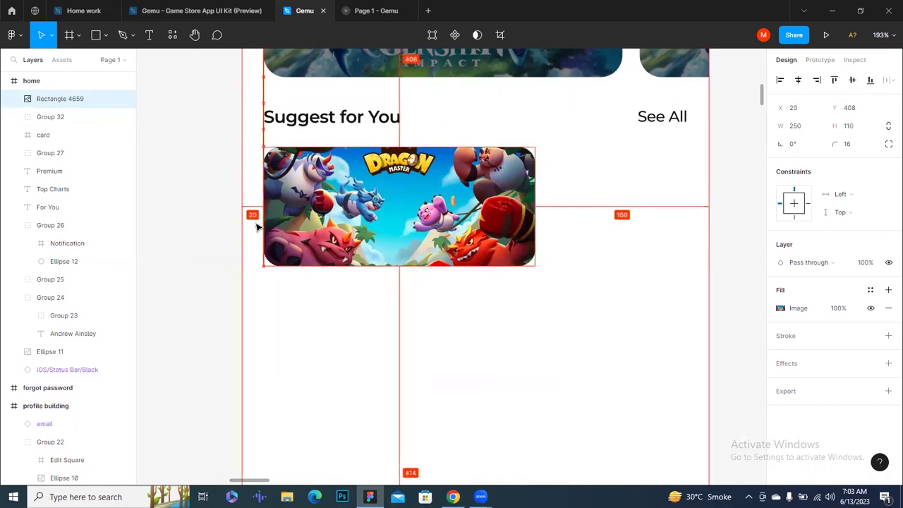
left_click(392, 332)
Draw an 80×60 rounded grey rectangle below the Dragon Master banner.
key("r")
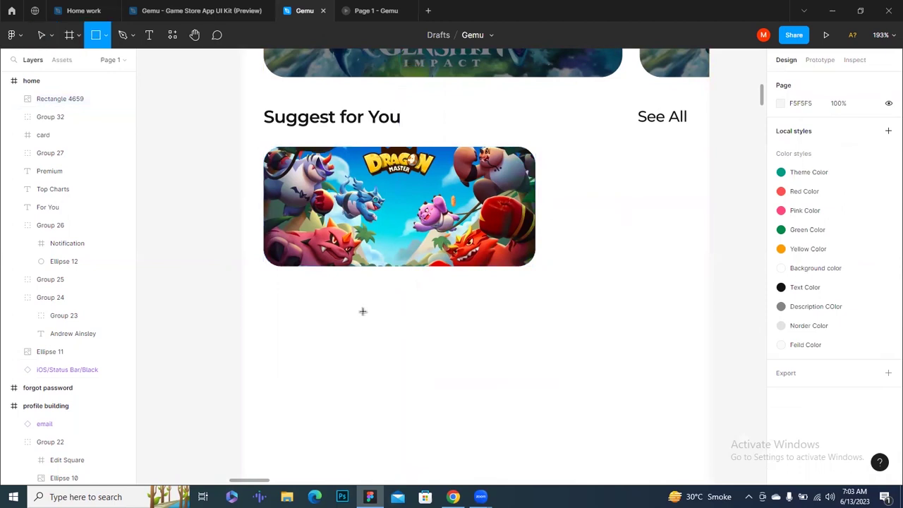
left_click_drag(268, 280, 356, 361)
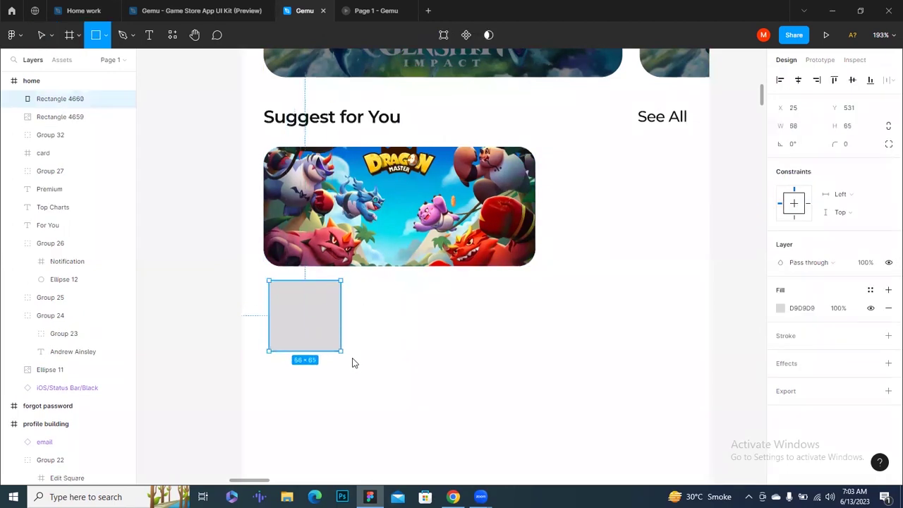
left_click(801, 126)
type("80")
key("Return")
left_click(855, 126)
type("70")
key("Return")
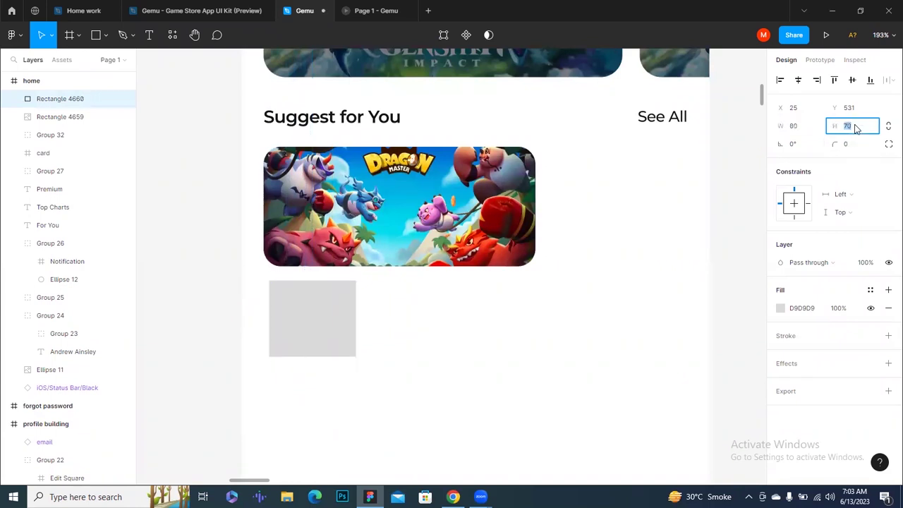
type("60")
key("Return")
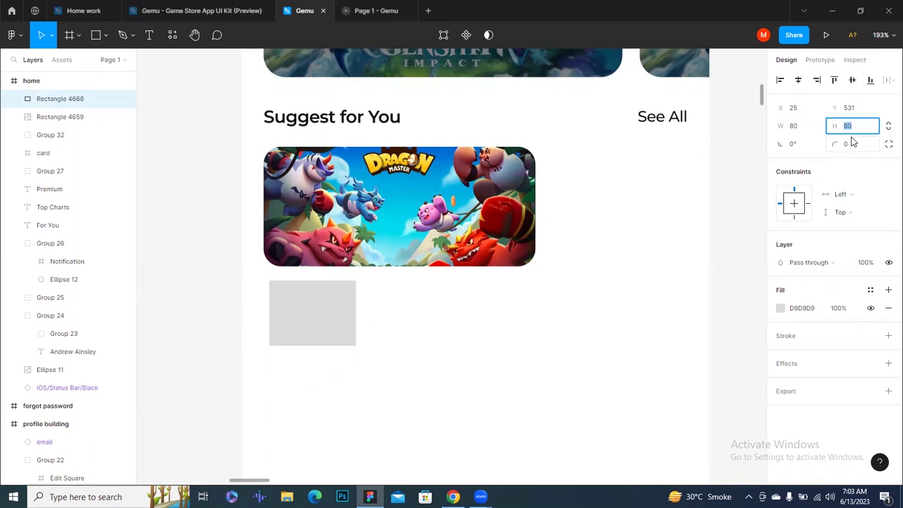
left_click(853, 144)
type("20")
key("Return")
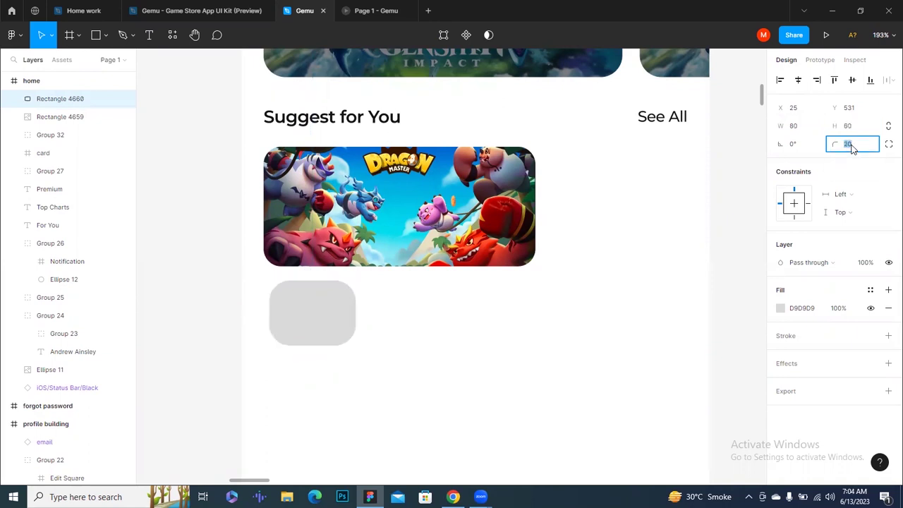
key("Down")
key("Down")
Move the small rectangle to X 20 and measure its gap to the banner.
key("alt")
key("alt")
mouse_move(312, 313)
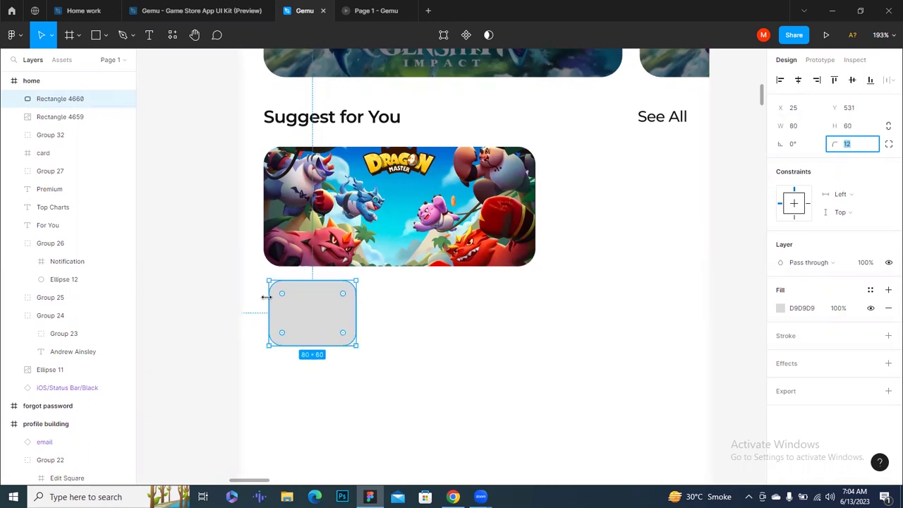
left_click(191, 151)
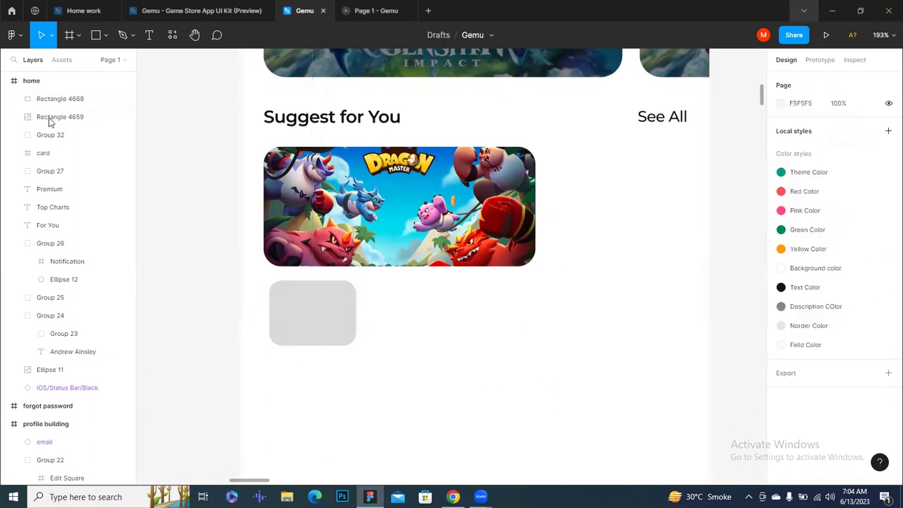
left_click(281, 330)
key("Left")
key("Left")
key("Left")
key("Left")
key("alt")
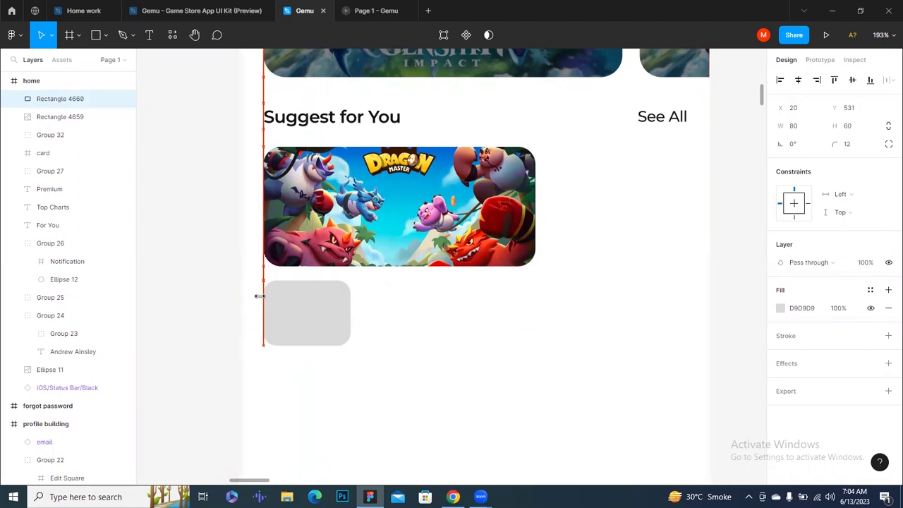
key("alt")
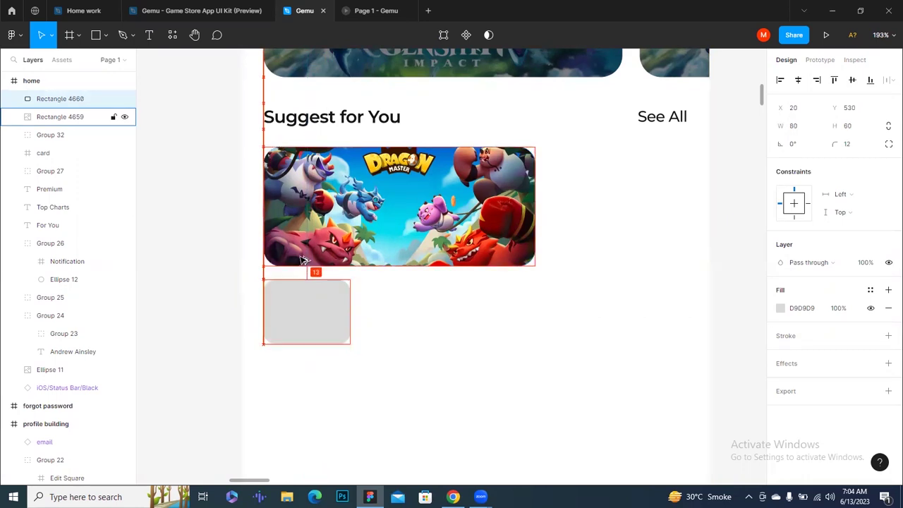
left_click(418, 433)
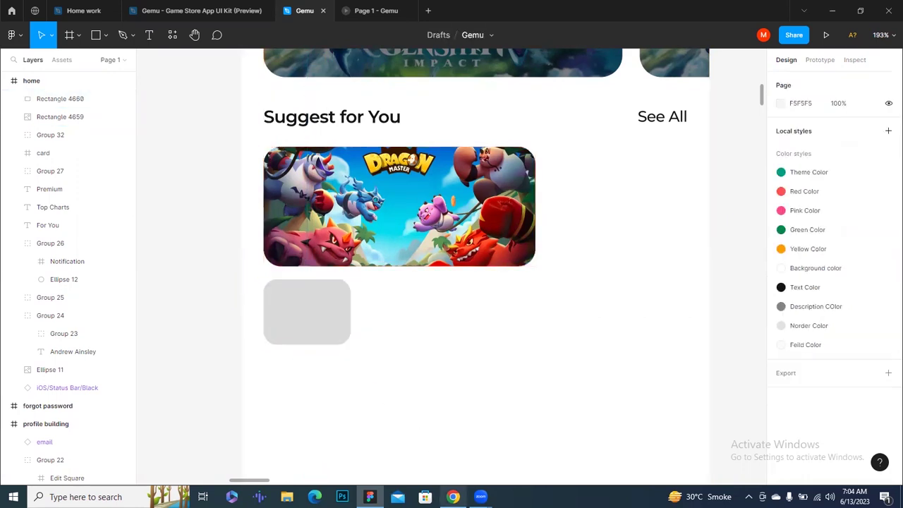
left_click(374, 247)
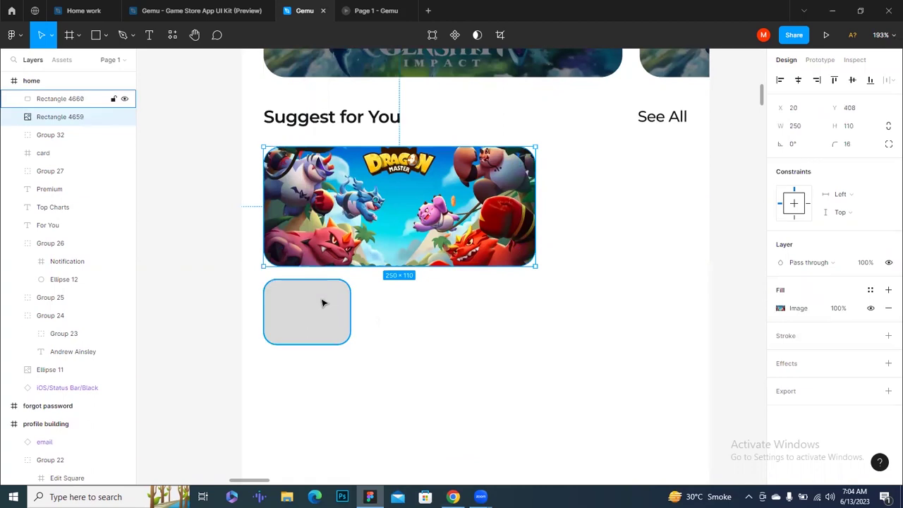
Copy the red dragon DragonMaster image from the Chrome image results.
left_click(452, 497)
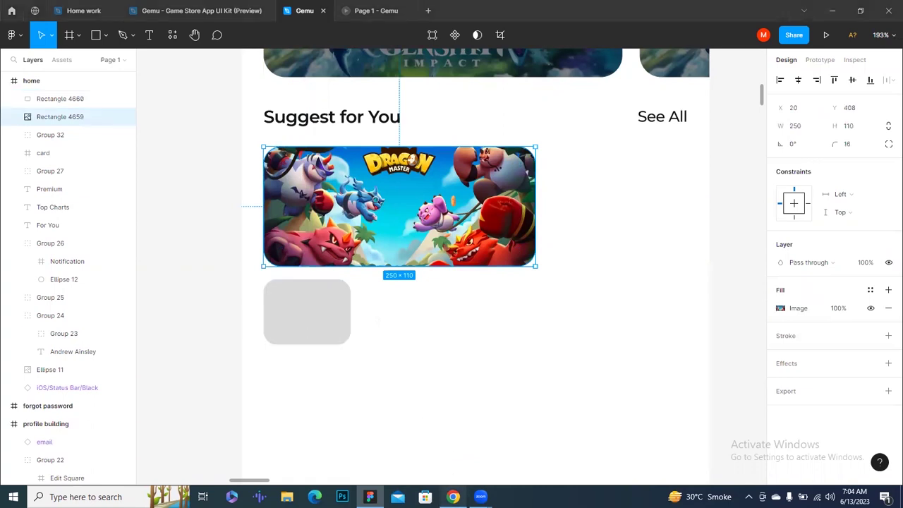
scroll(776, 318, "down", 2)
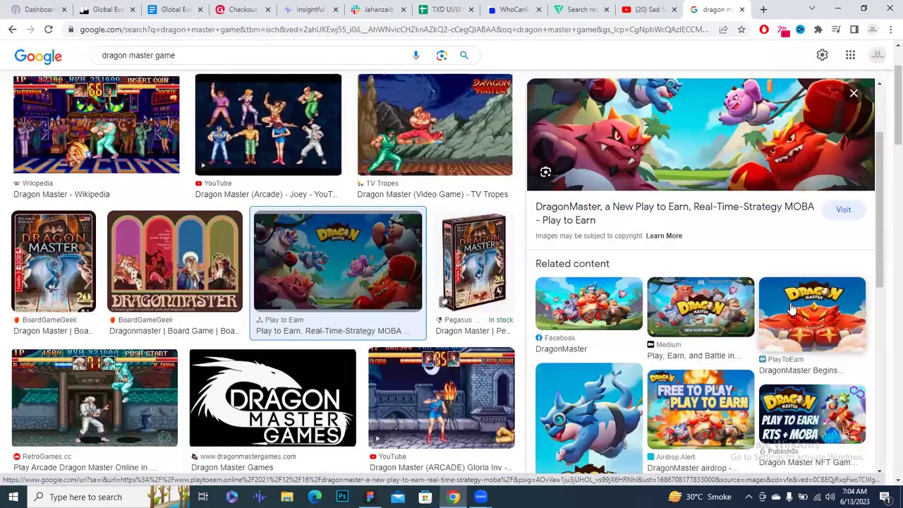
left_click(786, 308)
right_click(696, 194)
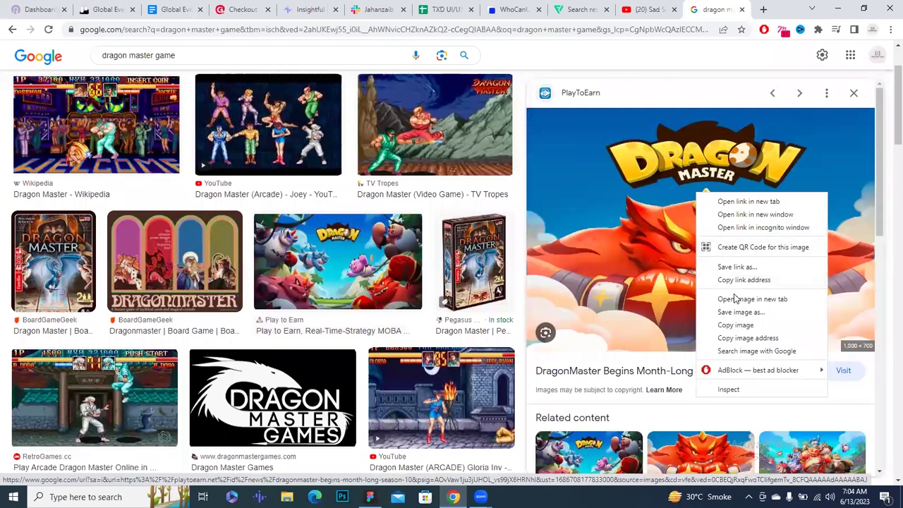
left_click(736, 324)
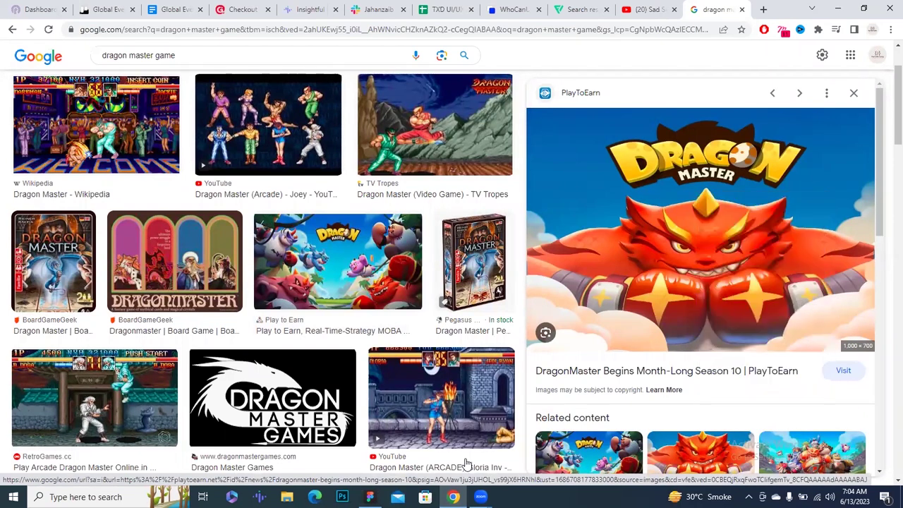
Paste the red dragon image into the grey thumbnail rectangle.
left_click(370, 497)
left_click(321, 327)
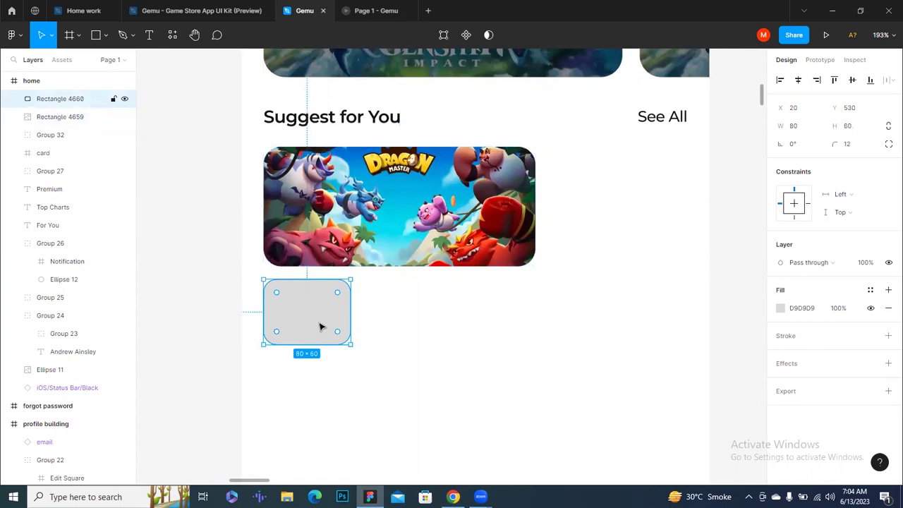
key("ctrl+v")
scroll(405, 333, "up", 3)
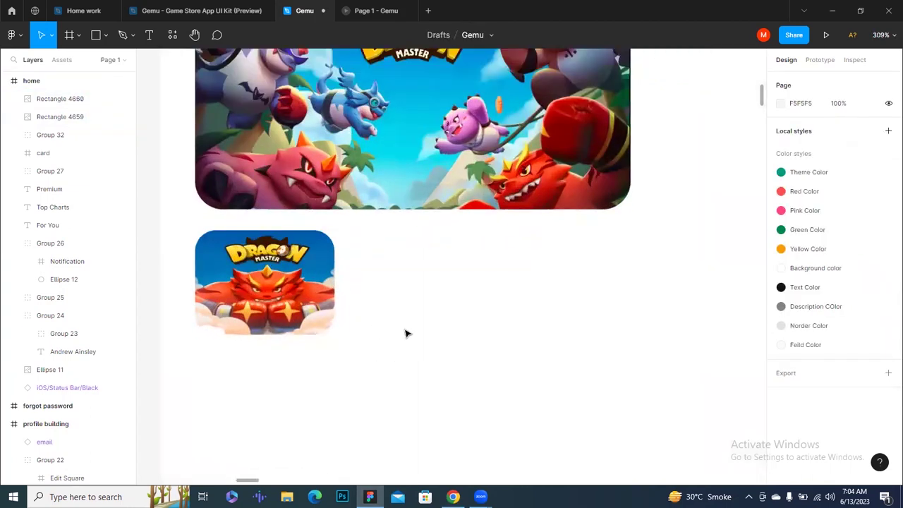
Add a left-aligned 'Dragon Master...' title beside the thumbnail in the Text Color style.
key("t")
left_click(358, 243)
type("Dragon Master")
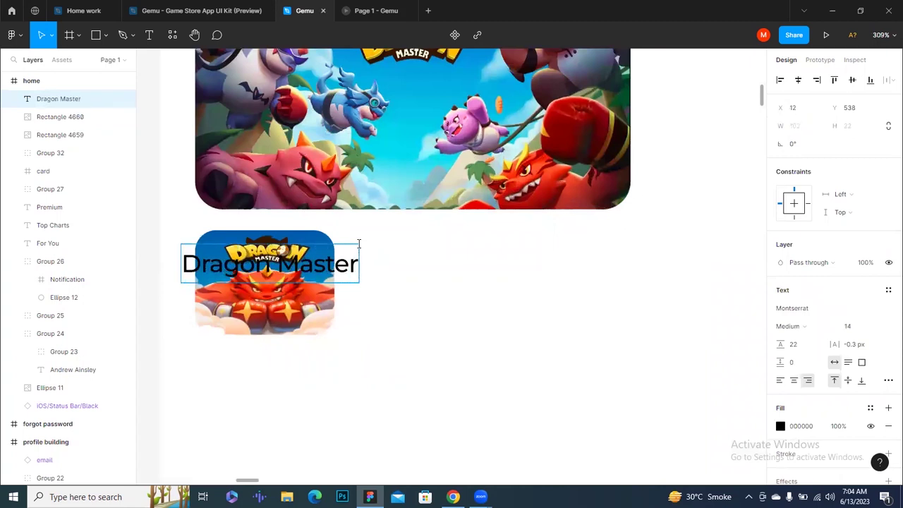
type("...")
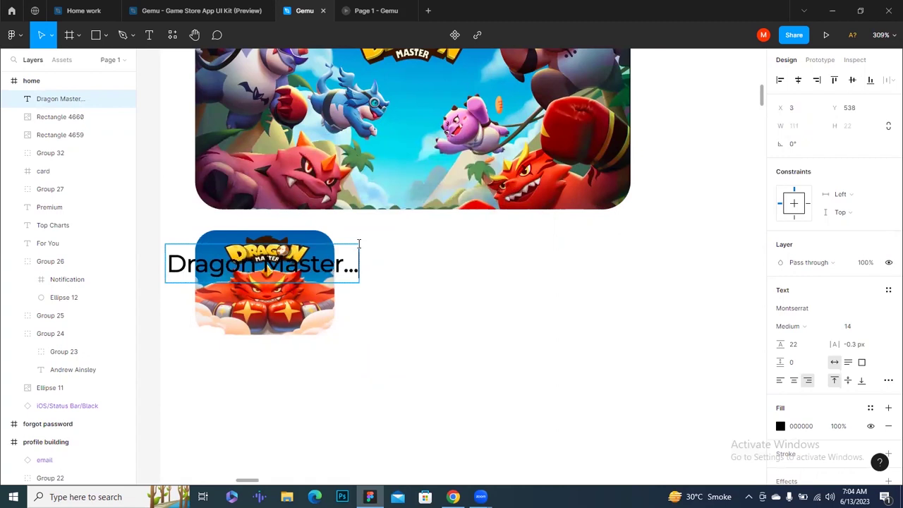
key("Escape")
left_click_drag(264, 259, 477, 251)
left_click(779, 381)
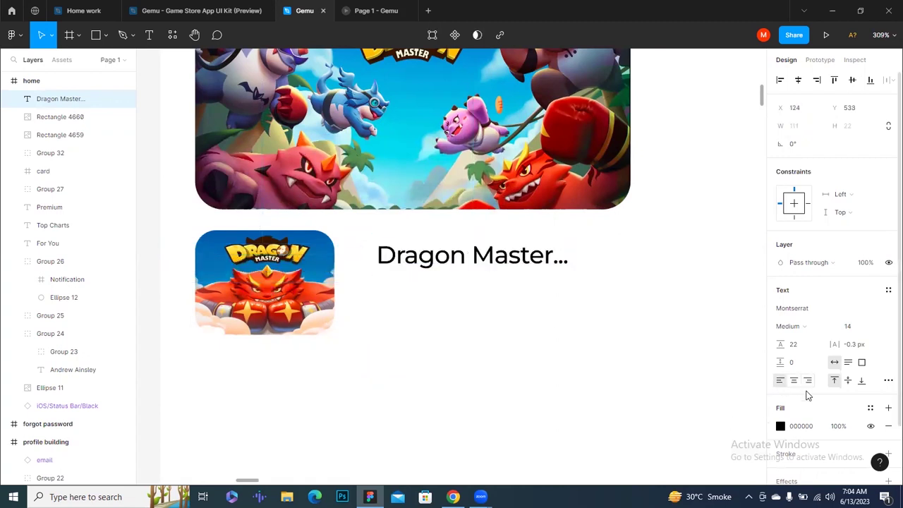
left_click(870, 408)
left_click(791, 469)
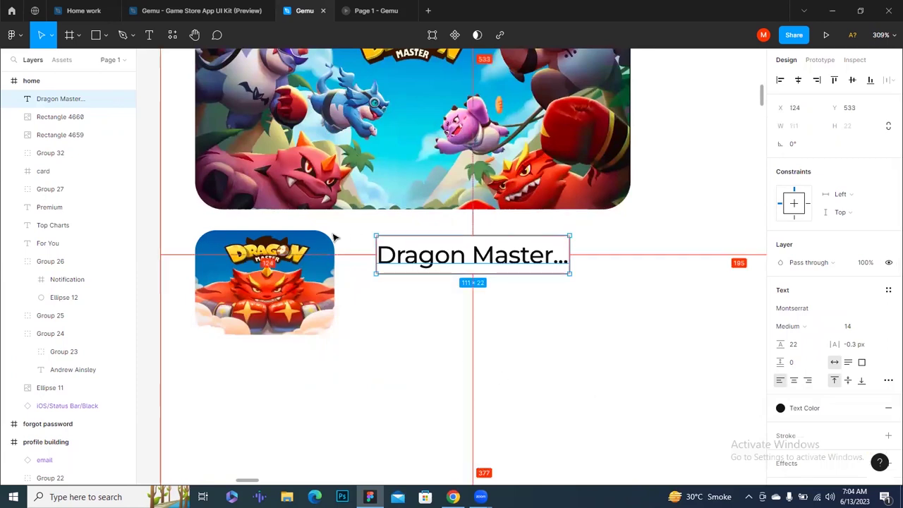
Place the title 12 px right of the thumbnail and widen it to 158 px.
key("shift+Left")
key("Left")
key("Left")
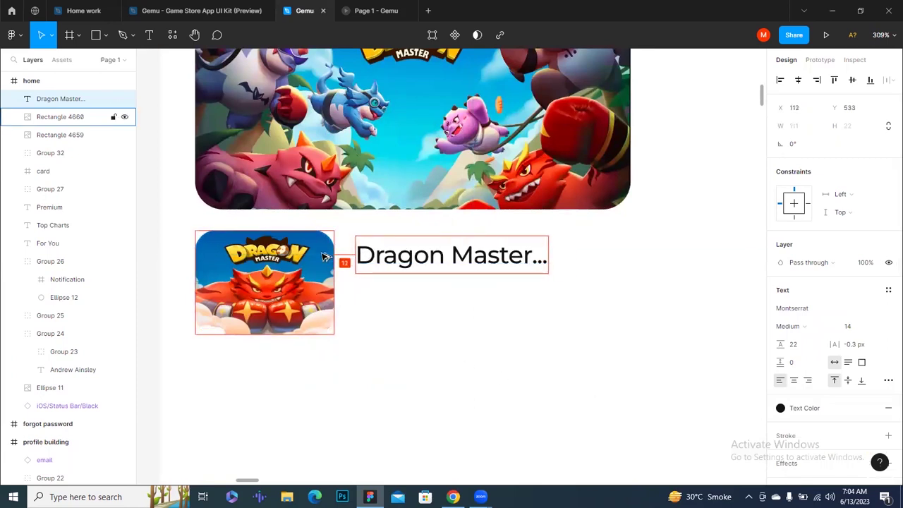
left_click(522, 301)
left_click(528, 258)
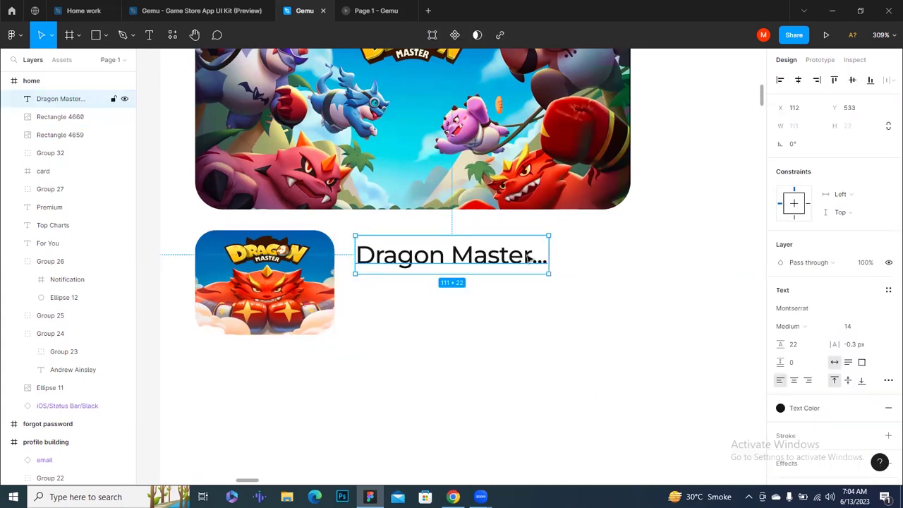
left_click_drag(549, 254, 631, 252)
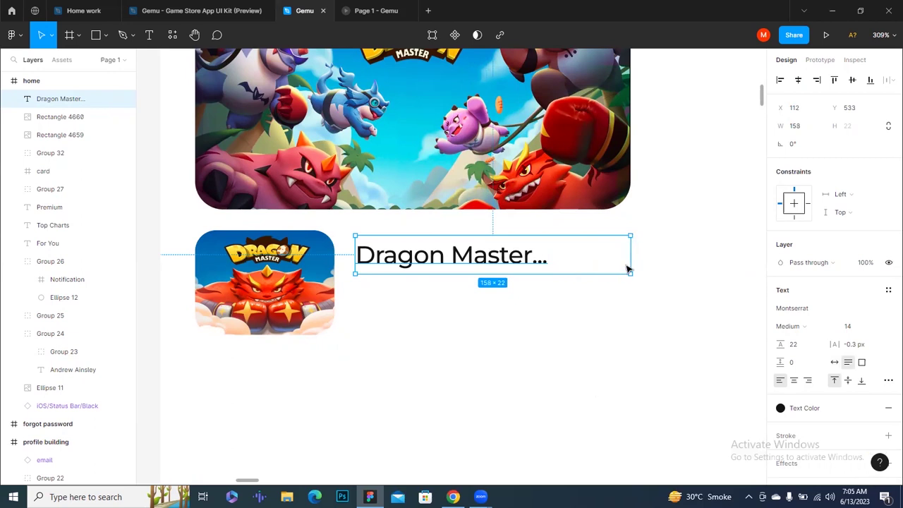
Edit the thumbnail title text to read 'Dragon Master Game...' on one line.
double_click(510, 264)
left_click(566, 264)
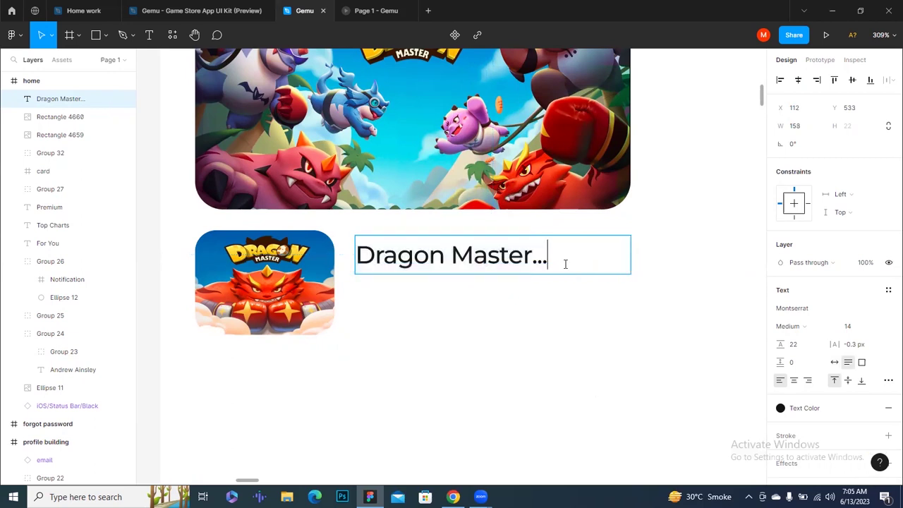
key("BackSpace")
key("BackSpace")
key("BackSpace")
type("Game the")
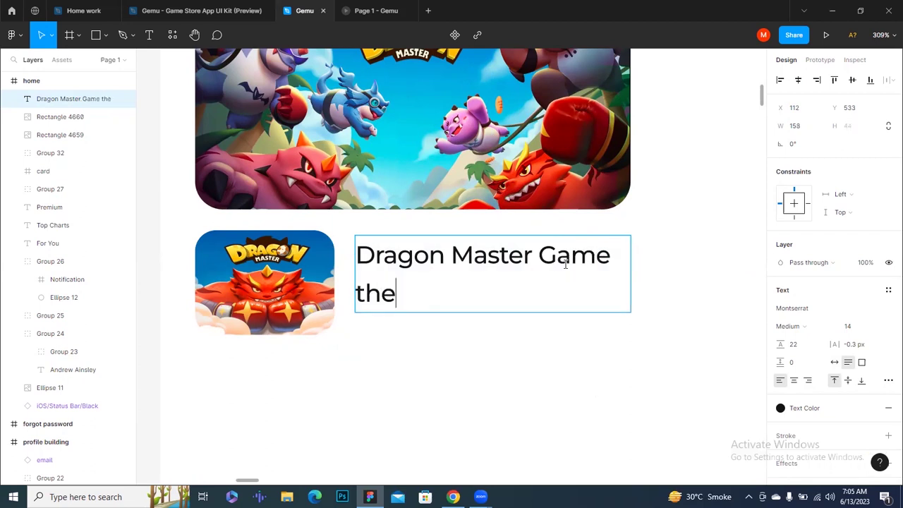
key("BackSpace")
key("BackSpace")
key("BackSpace")
key("BackSpace")
type("...")
key("Escape")
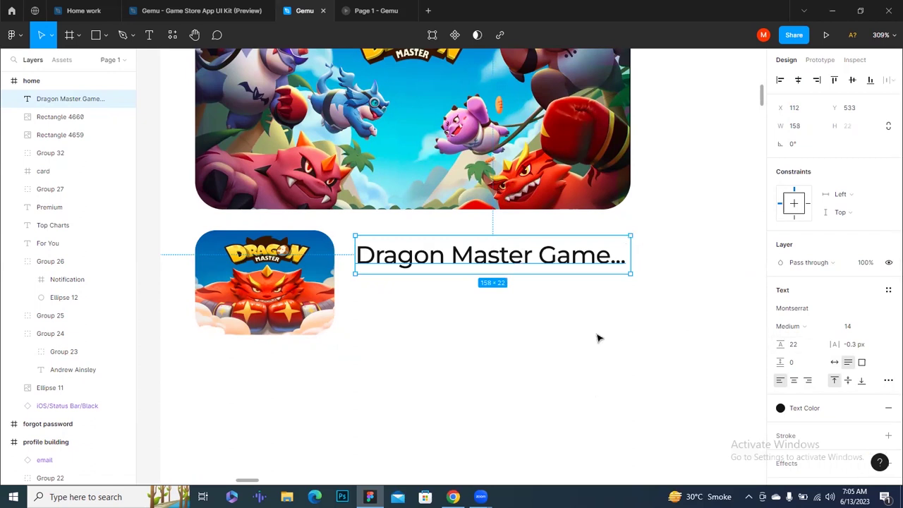
Zoom out and reselect the 'Dragon Master Game...' title to check the result.
left_click(597, 337)
scroll(526, 336, "down", 1)
scroll(525, 336, "down", 2)
scroll(468, 332, "right", 1)
left_click(455, 281)
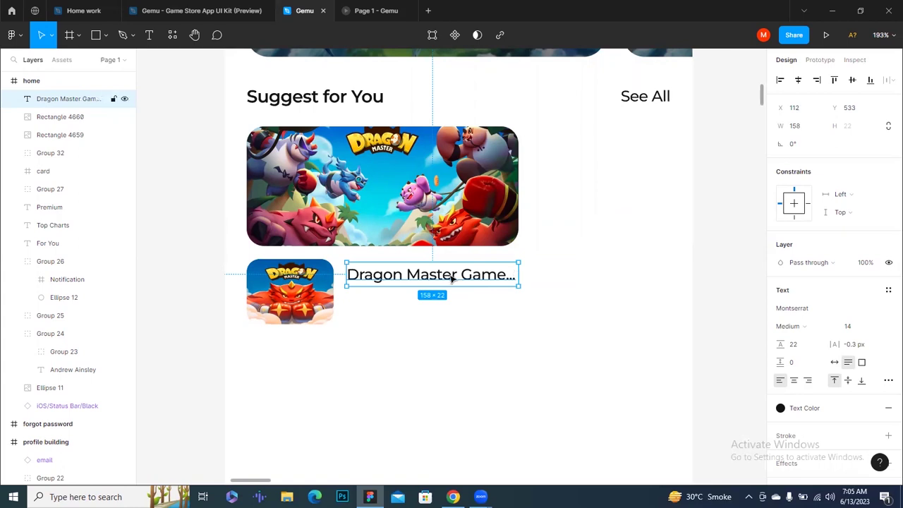
Duplicate the Dragon Master Game title below itself and retype it as 'Fantasy . RPG'.
left_click(439, 305)
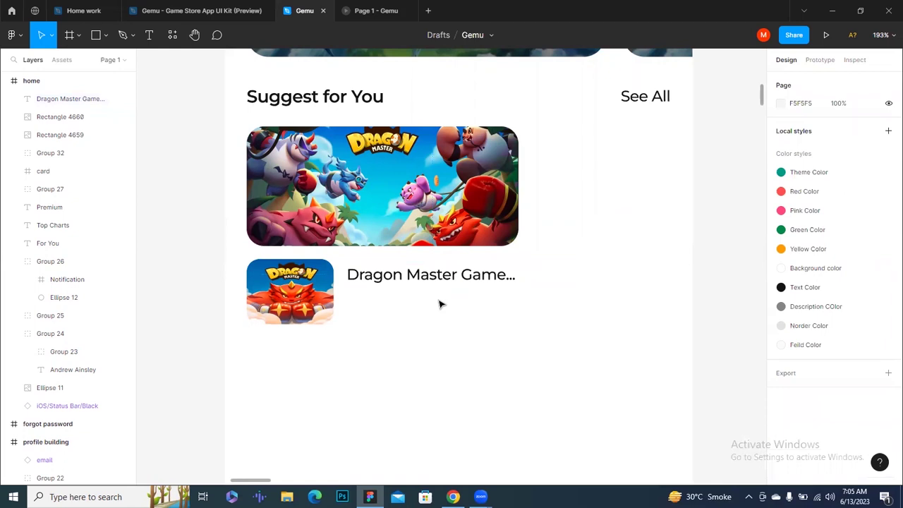
scroll(440, 305, "up", 2, "ctrl")
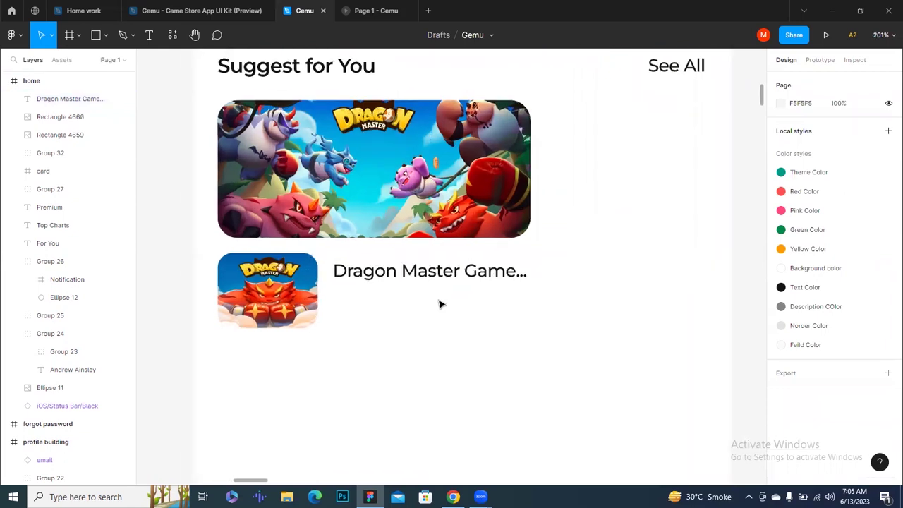
scroll(440, 305, "up", 5, "ctrl")
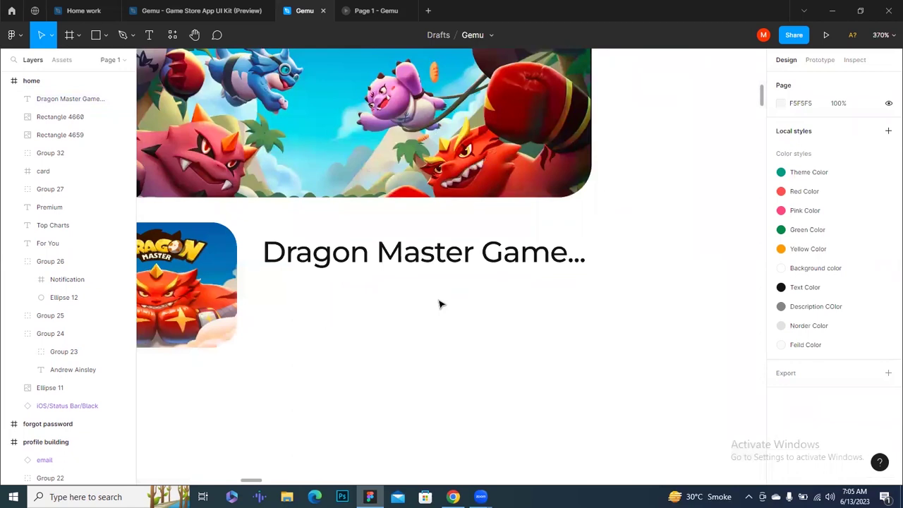
left_click(433, 270)
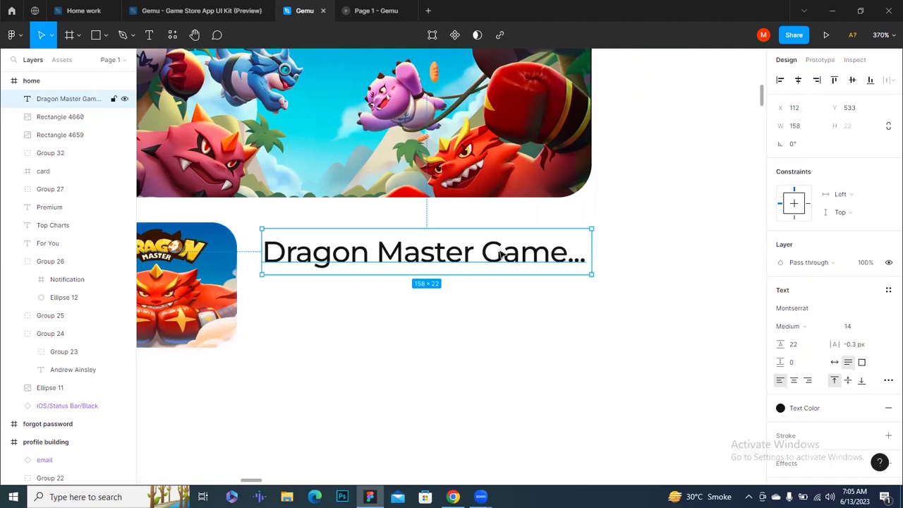
scroll(475, 315, "down", 5, "ctrl")
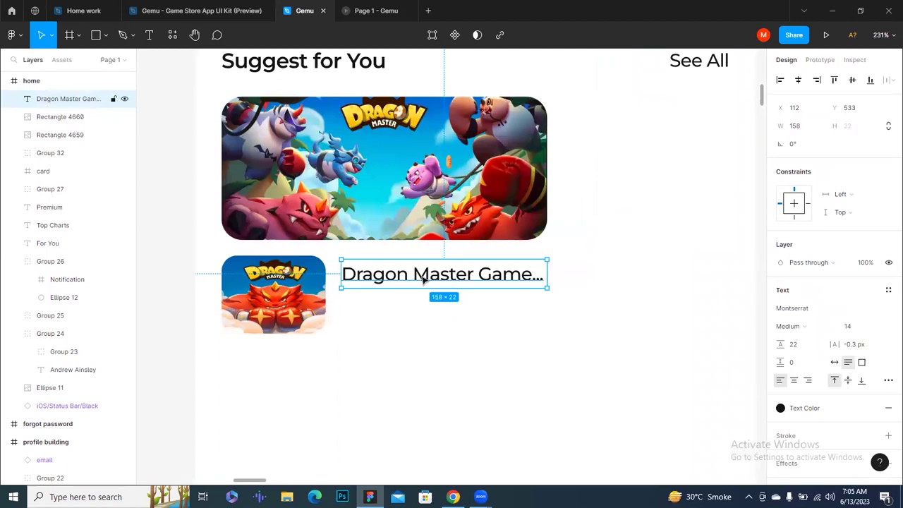
left_click_drag(423, 279, 411, 305, "alt")
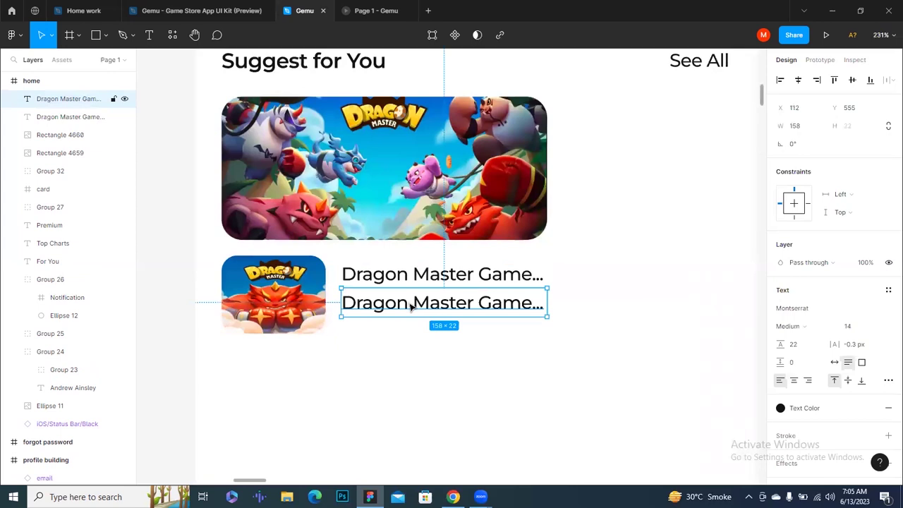
double_click(410, 304)
type("Fantsay . RPG")
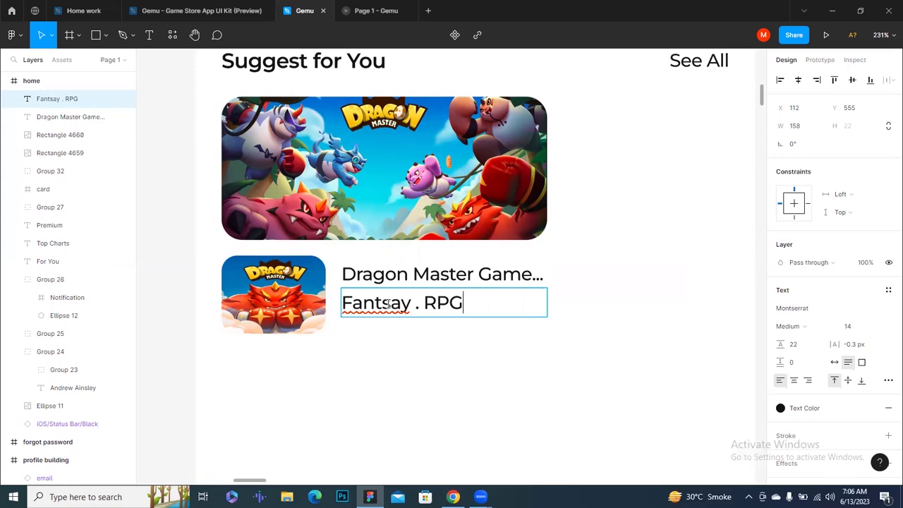
type("a")
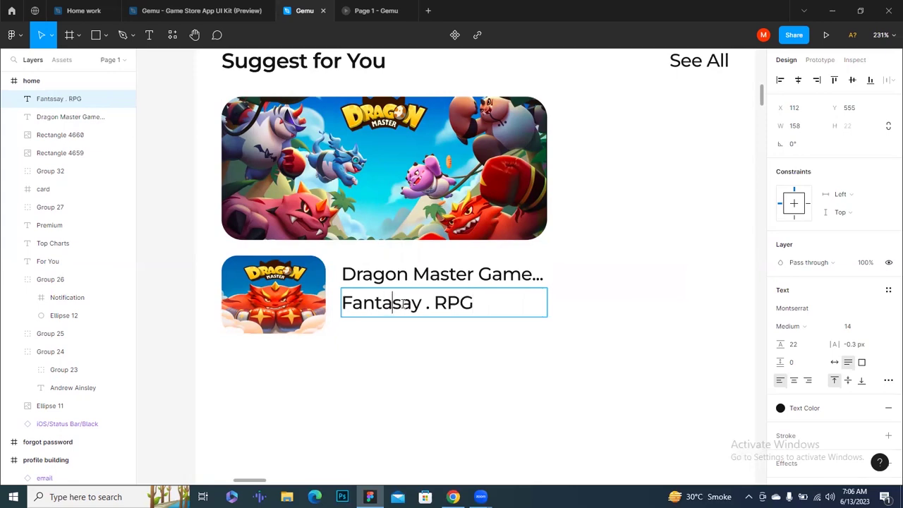
key("BackSpace")
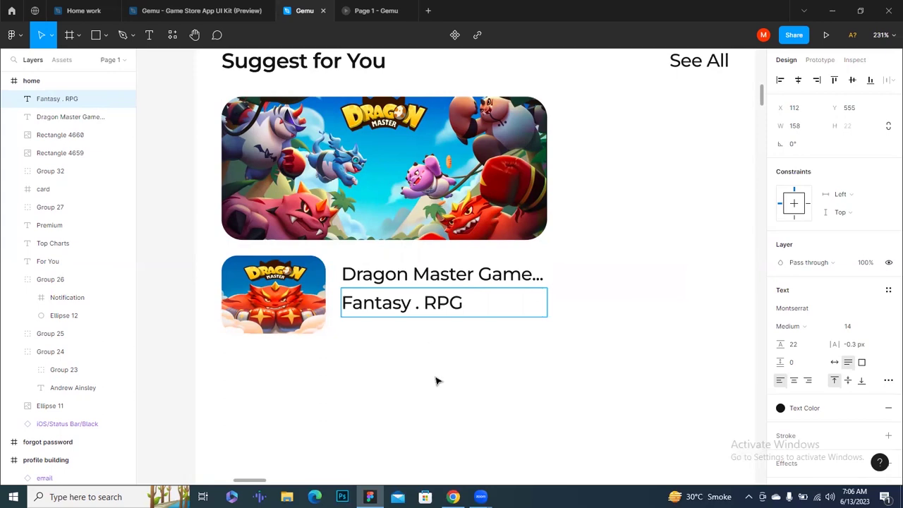
key("Escape")
Give the genre line Light weight and the grey Description Color style.
left_click(798, 337)
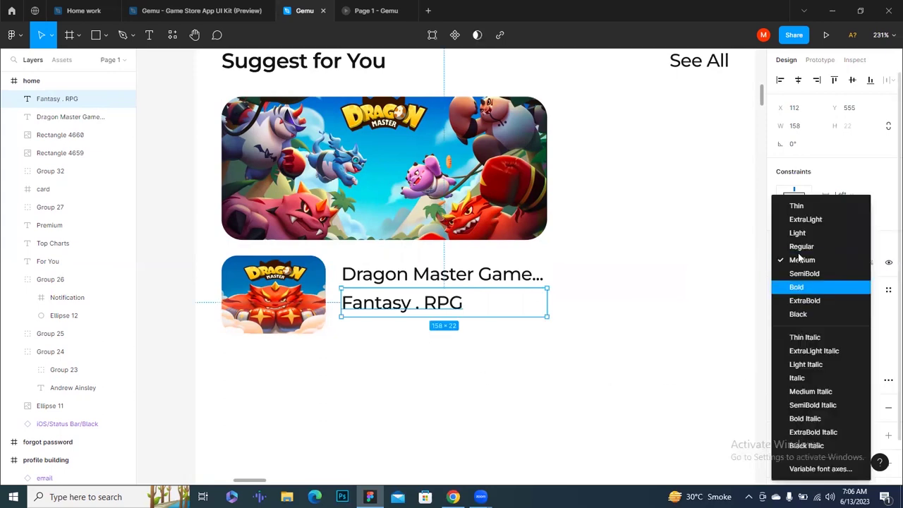
left_click(801, 246)
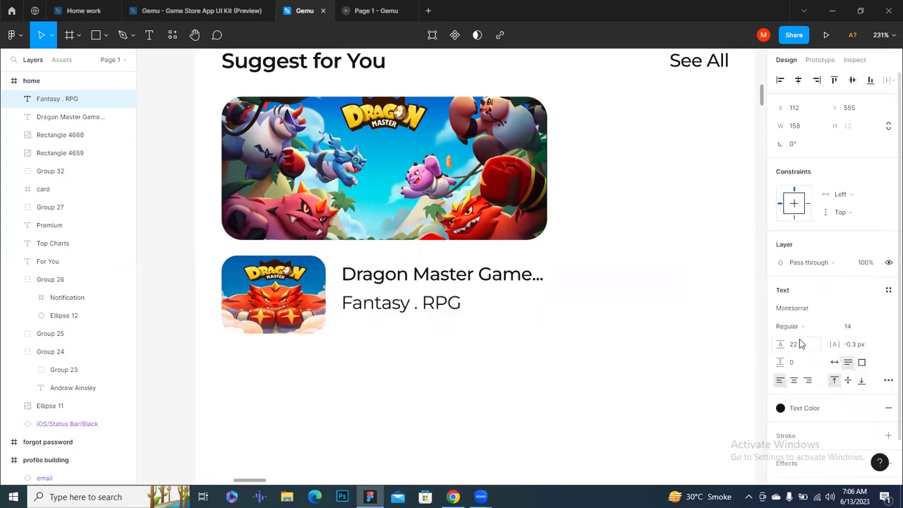
left_click(782, 408)
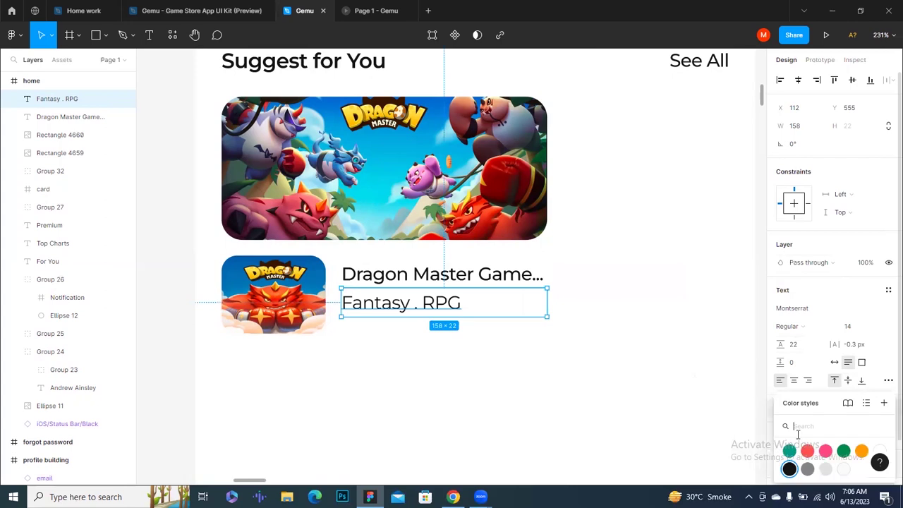
left_click(808, 470)
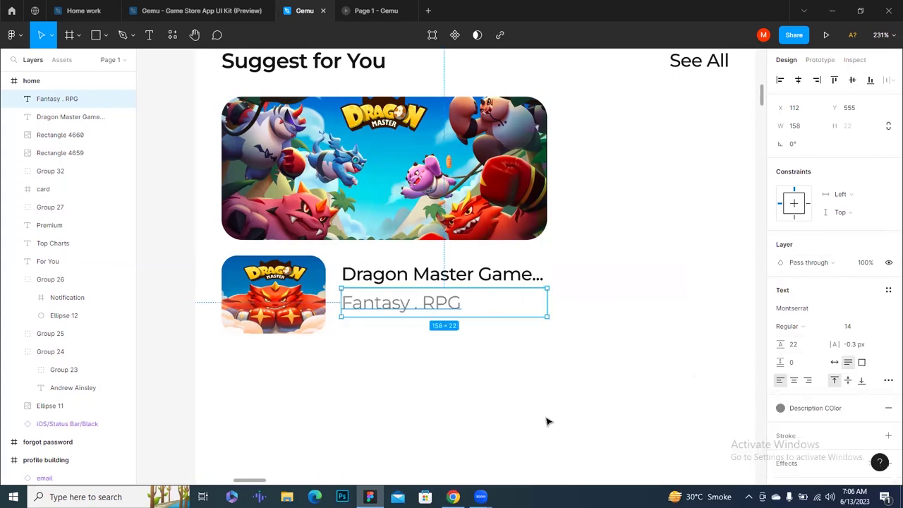
left_click(788, 326)
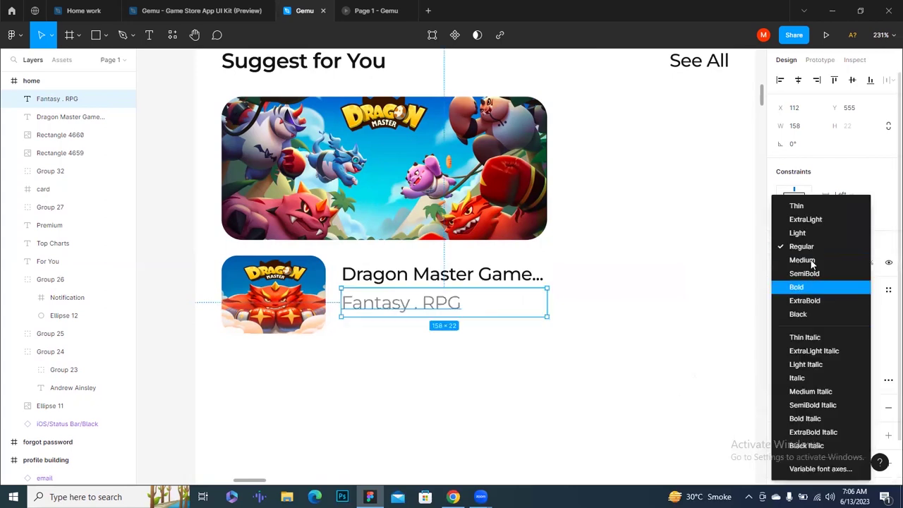
left_click(797, 233)
Duplicate the Fantasy . RPG line just below itself.
left_click(419, 343)
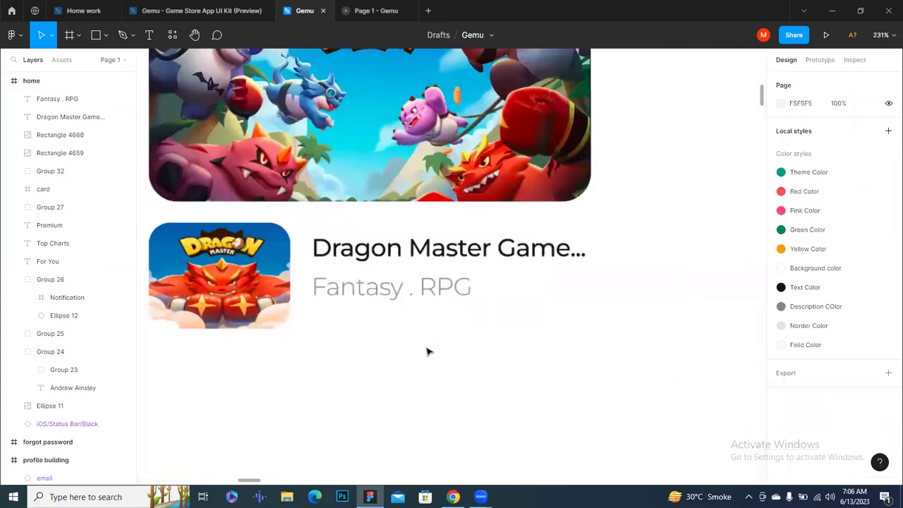
scroll(428, 353, "up", 5)
left_click(381, 273)
left_click_drag(380, 274, 382, 319)
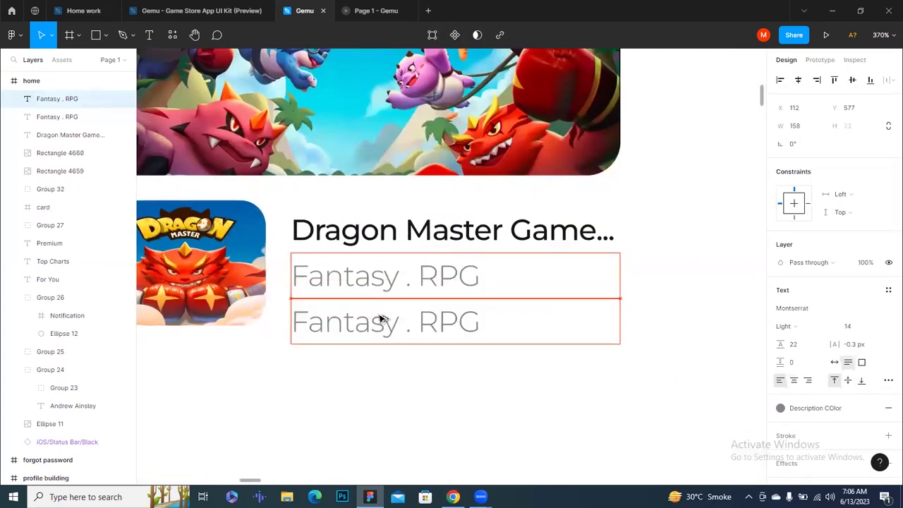
left_click(376, 363)
scroll(353, 381, "down", 2)
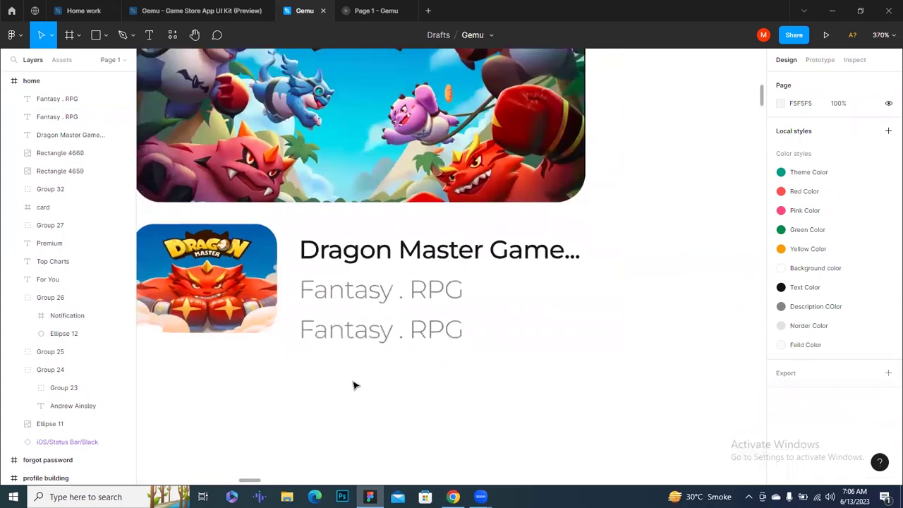
left_click(406, 323)
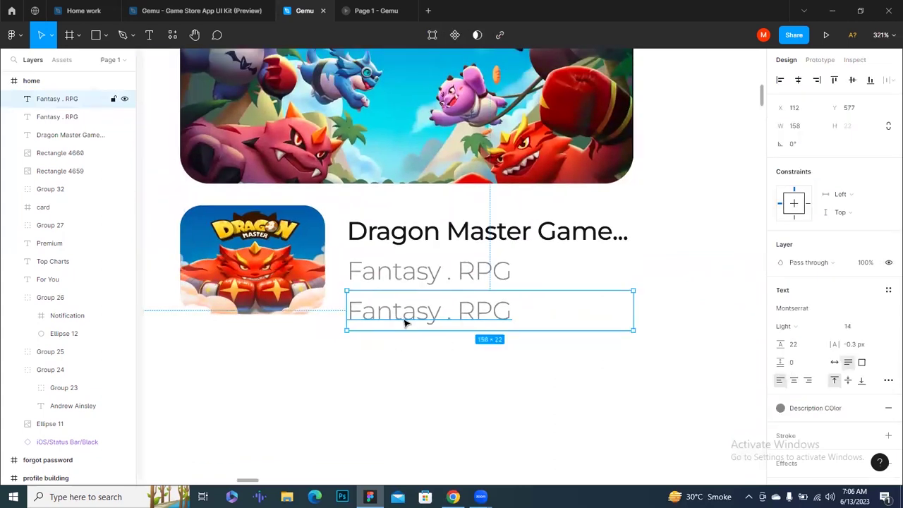
Retype the copy as '4.5 | 389 MB', keeping the Light weight.
double_click(404, 319)
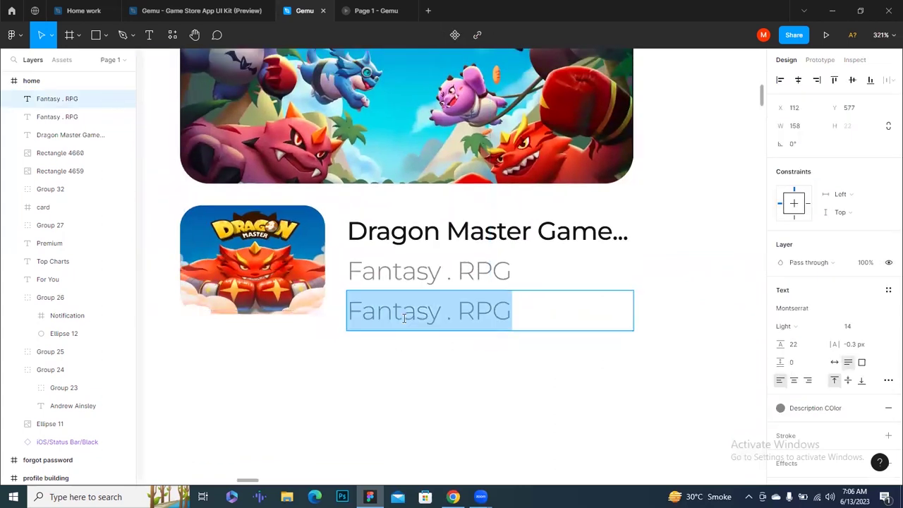
type("4.5 ")
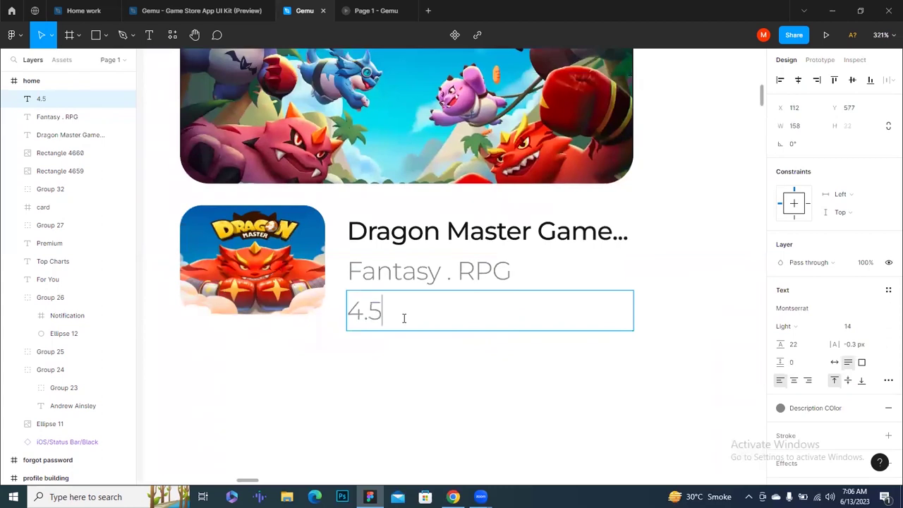
type("| 3")
type("89")
type(" MB")
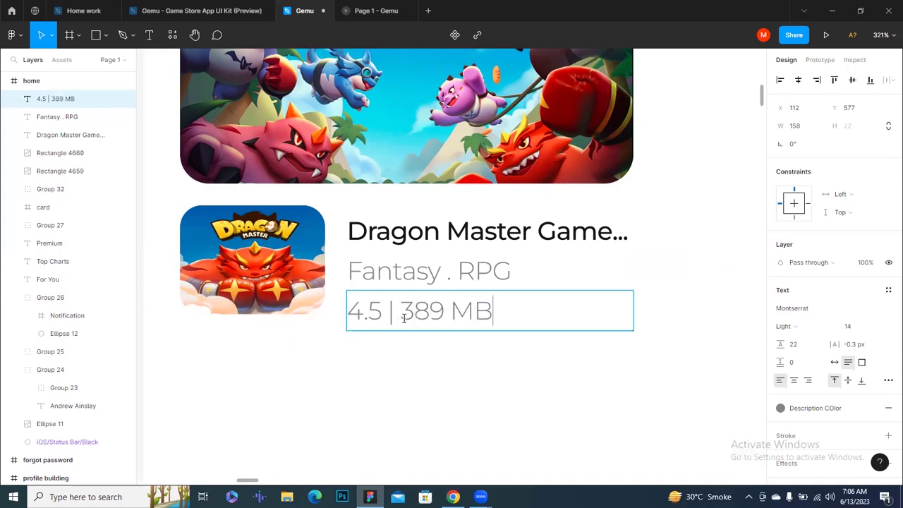
key("Escape")
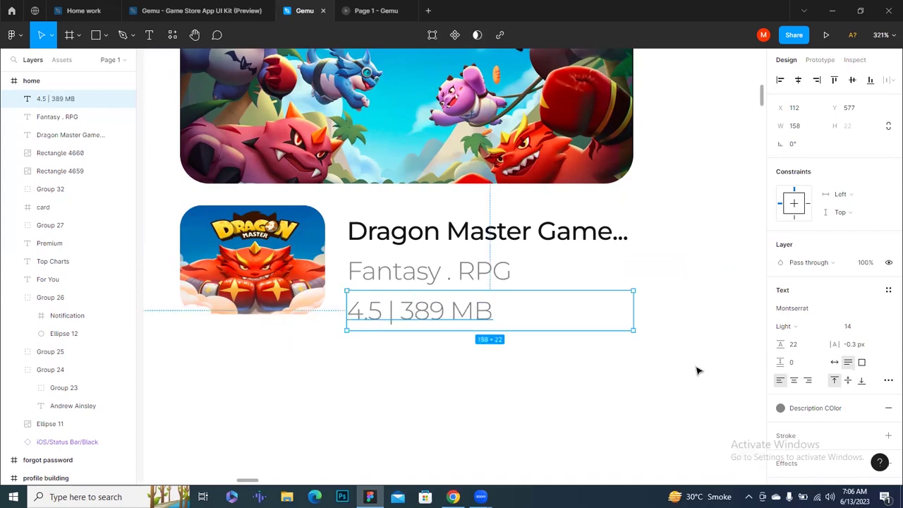
left_click(786, 326)
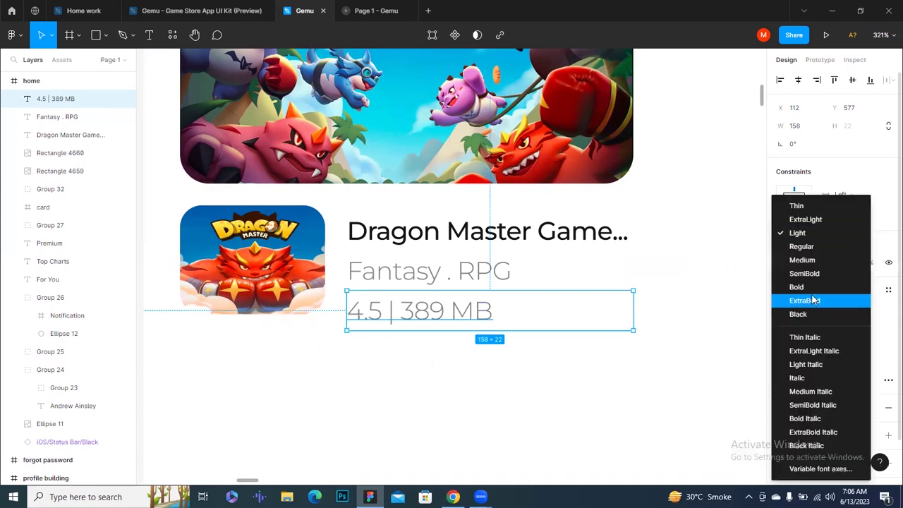
left_click(526, 390)
scroll(515, 393, "down", 5)
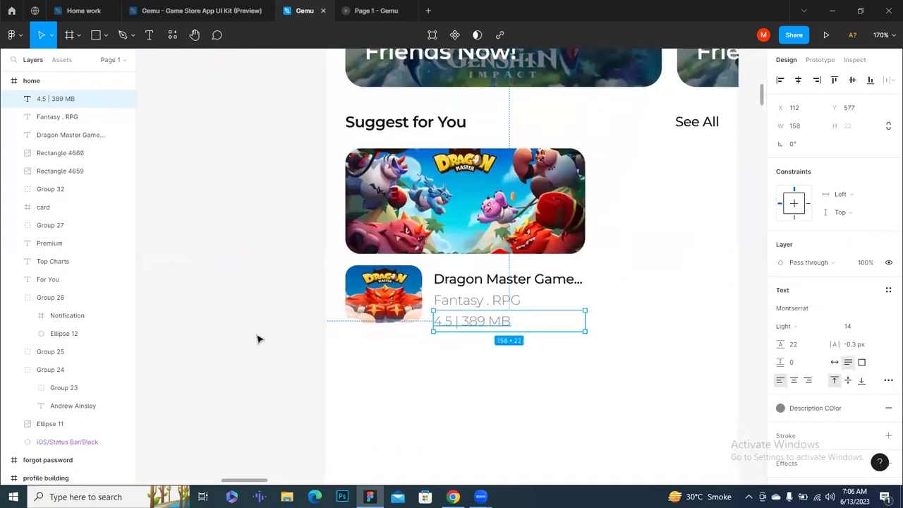
left_click(258, 339)
Insert a star icon from the Iconly plugin and move it into the home frame.
right_click(192, 185)
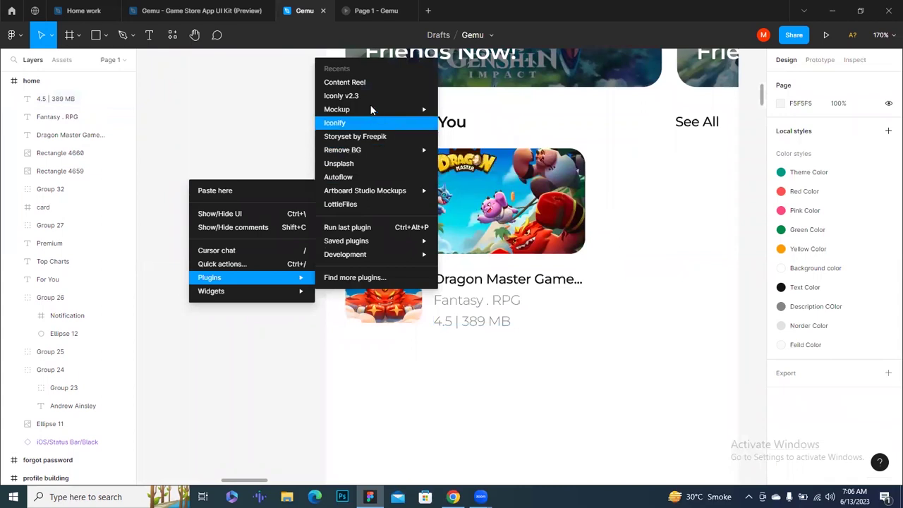
left_click(370, 96)
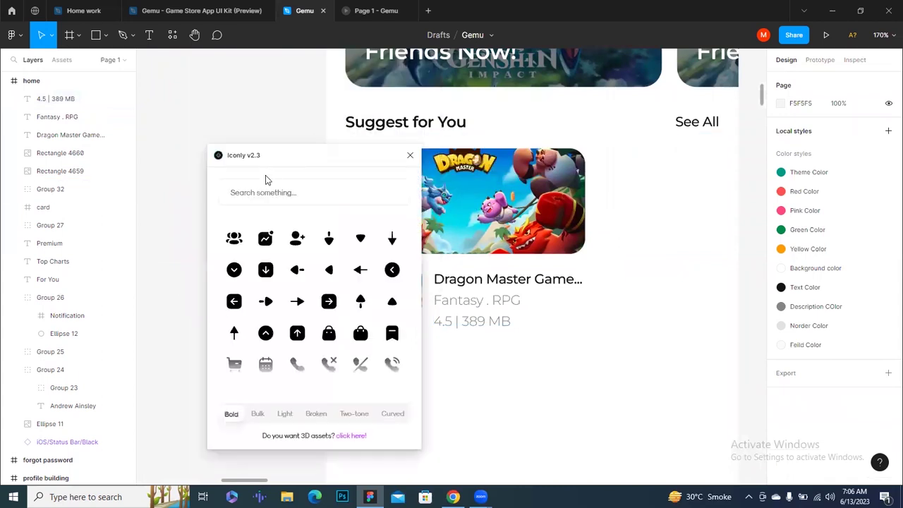
scroll(292, 194, "down", 3)
type("s")
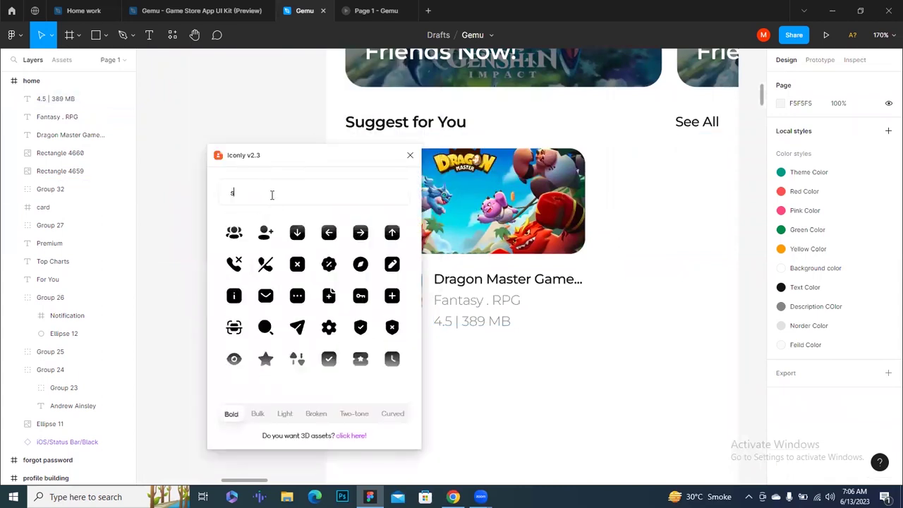
left_click_drag(265, 363, 156, 187)
left_click(409, 155)
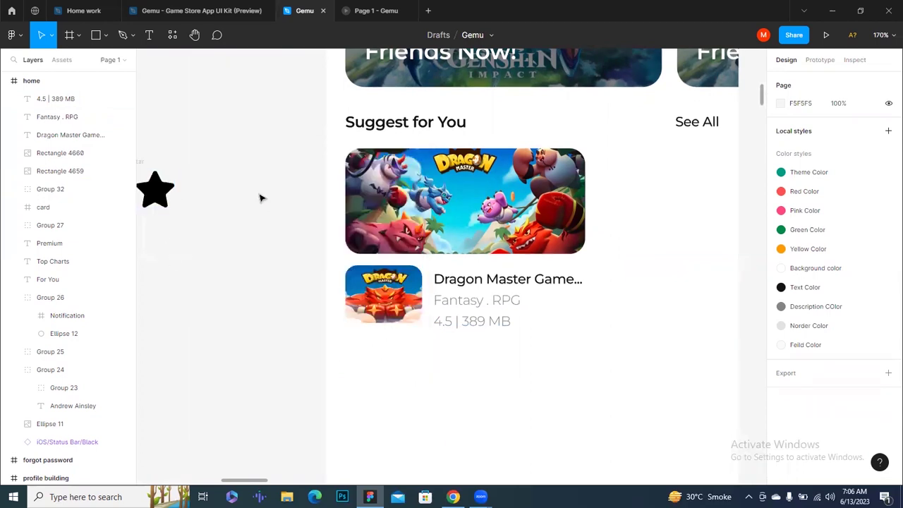
scroll(261, 196, "down", 5)
mouse_move(192, 186)
left_mouse_down()
mouse_move(298, 196)
mouse_move(409, 317)
left_mouse_up()
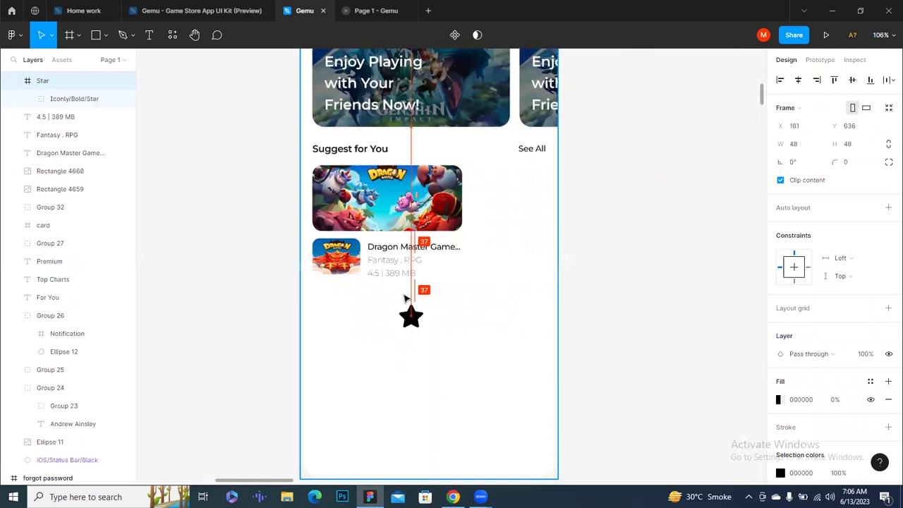
Resize the star to 20 high, colour it Yellow Color, and cut it.
scroll(414, 329, "up", 5)
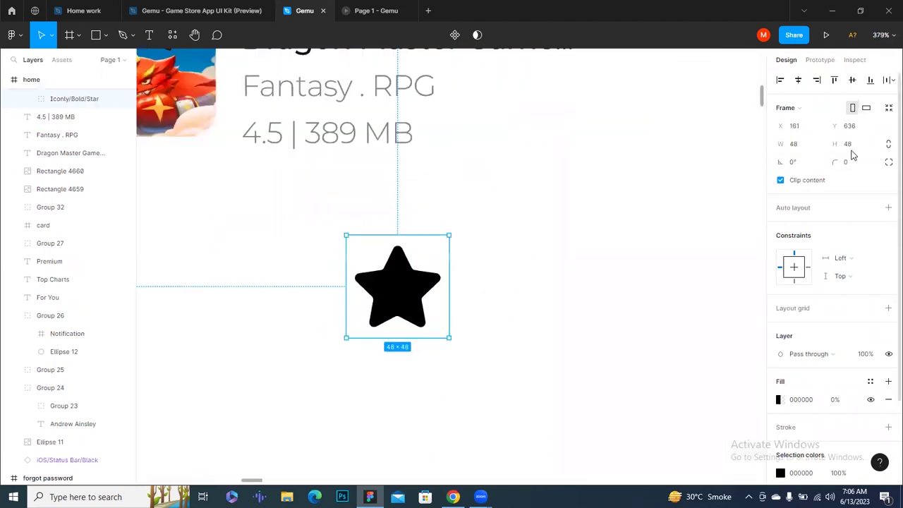
left_click(858, 145)
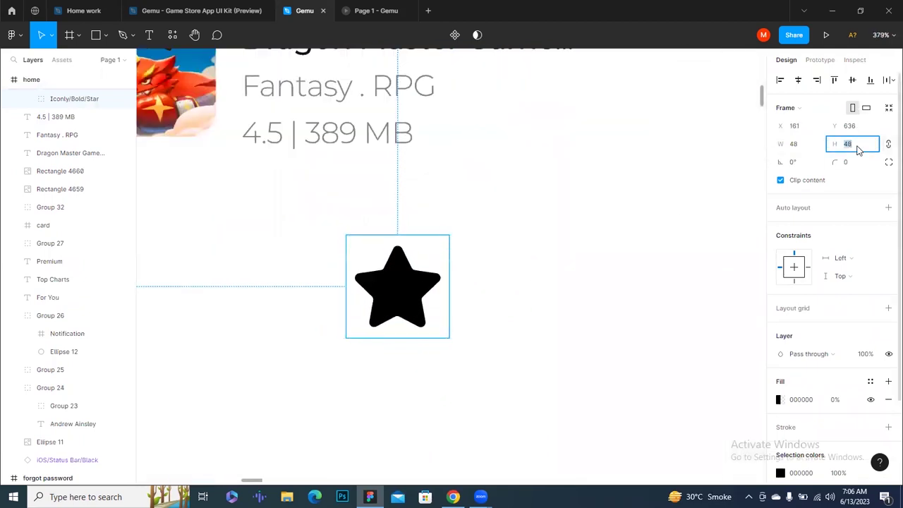
type("20")
key("Return")
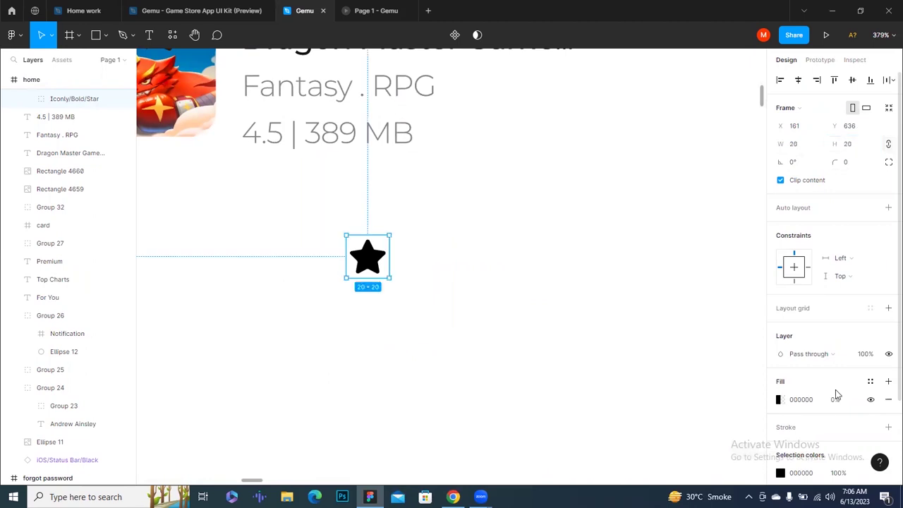
scroll(836, 393, "down", 3)
left_click(871, 369)
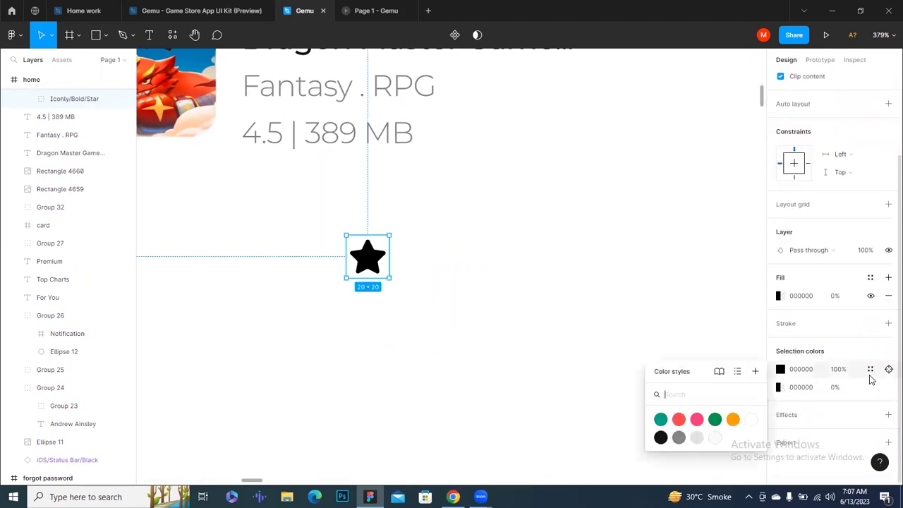
left_click(734, 417)
key("Delete")
Paste the star beside the 4.5 | 389 MB text with a 4 gap and group them.
scroll(424, 339, "down", 2)
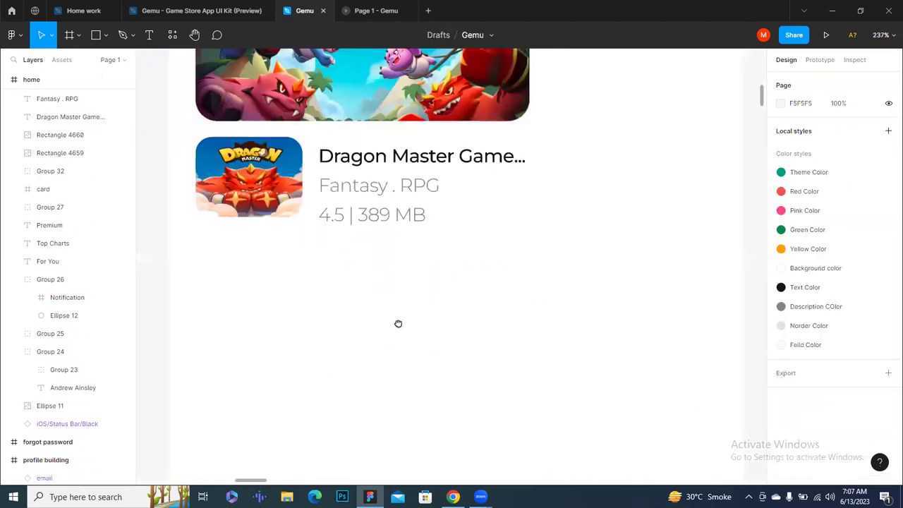
scroll(405, 303, "down", 2)
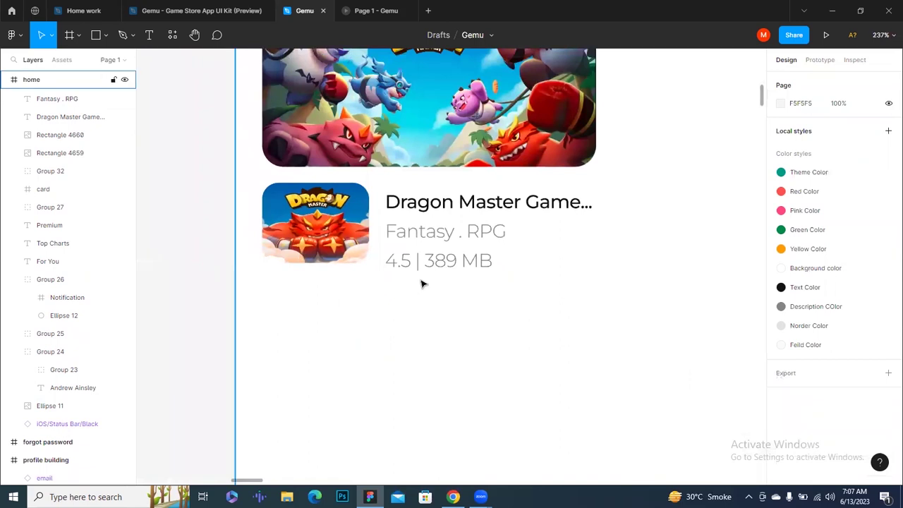
key("ctrl+v")
left_click_drag(463, 337, 383, 298)
left_click_drag(428, 272, 452, 306)
scroll(438, 305, "up", 1)
scroll(423, 303, "up", 3)
left_click(360, 292, "shift")
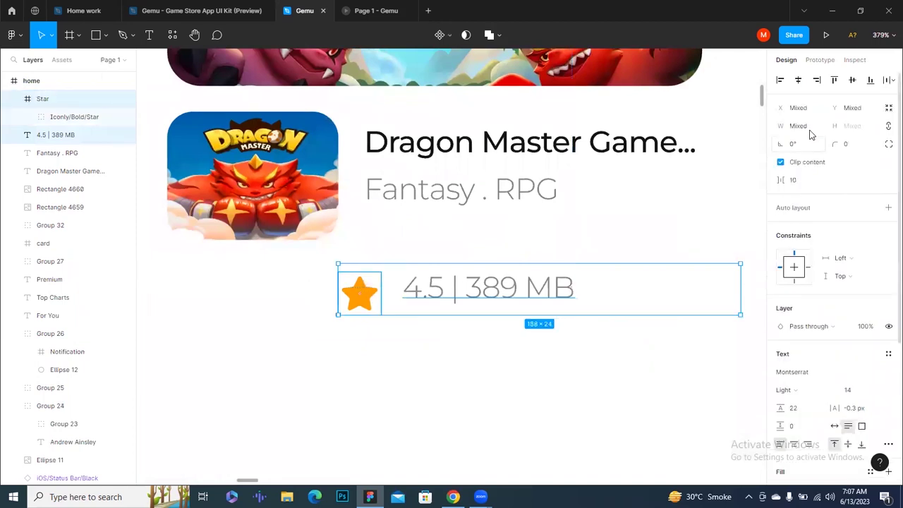
left_click(797, 180)
key("Down")
key("Down")
key("Down")
key("Down")
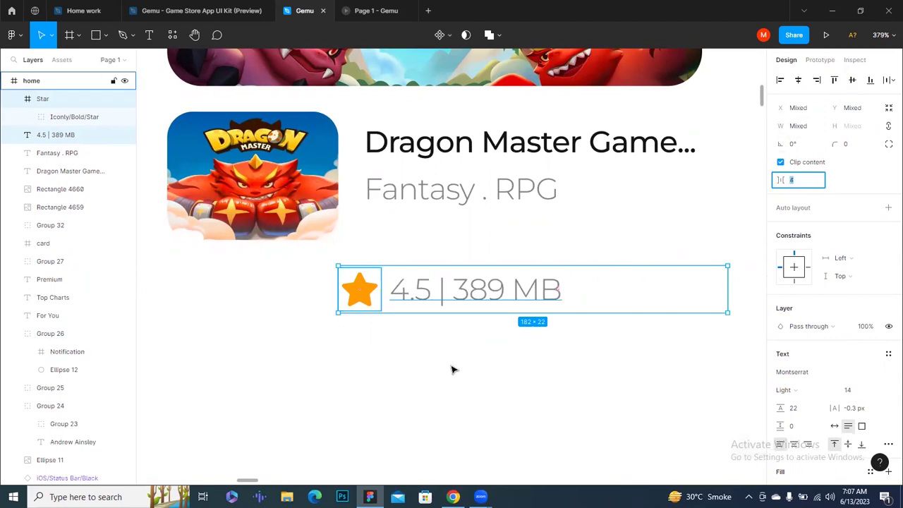
key("ctrl+g")
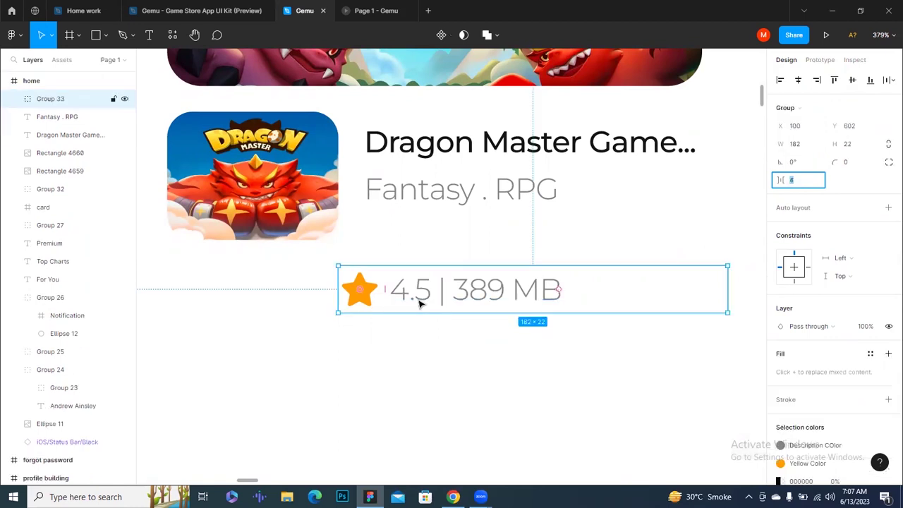
Move the rating group under Fantasy . RPG and narrow its text box to fit.
left_click_drag(419, 302, 445, 264)
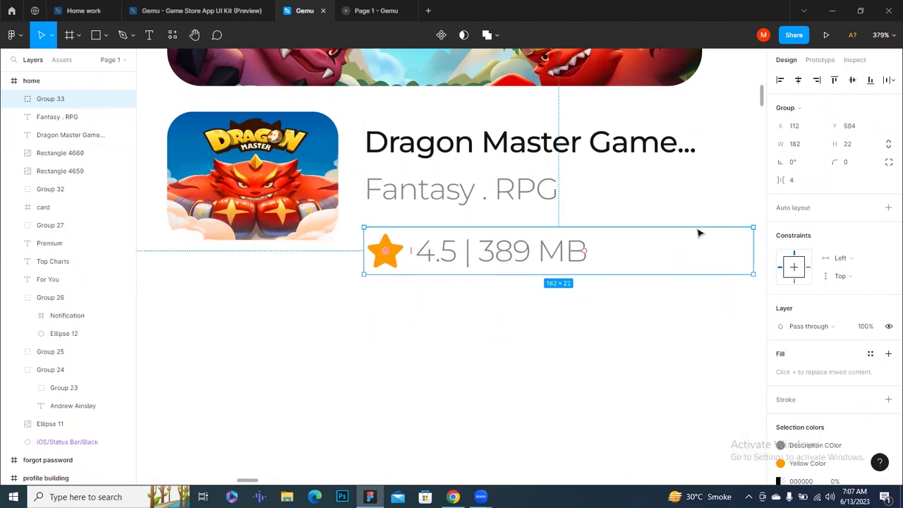
scroll(699, 250, "down", 5)
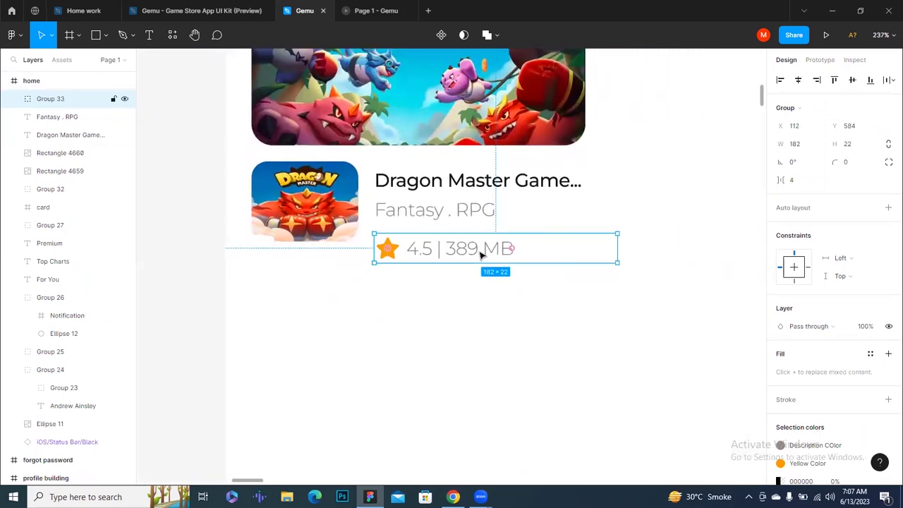
double_click(451, 262)
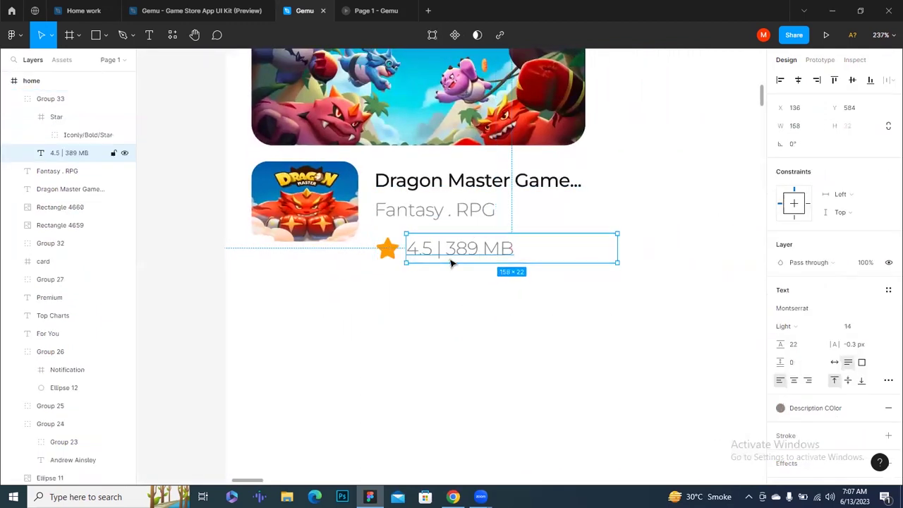
left_click_drag(614, 246, 587, 246)
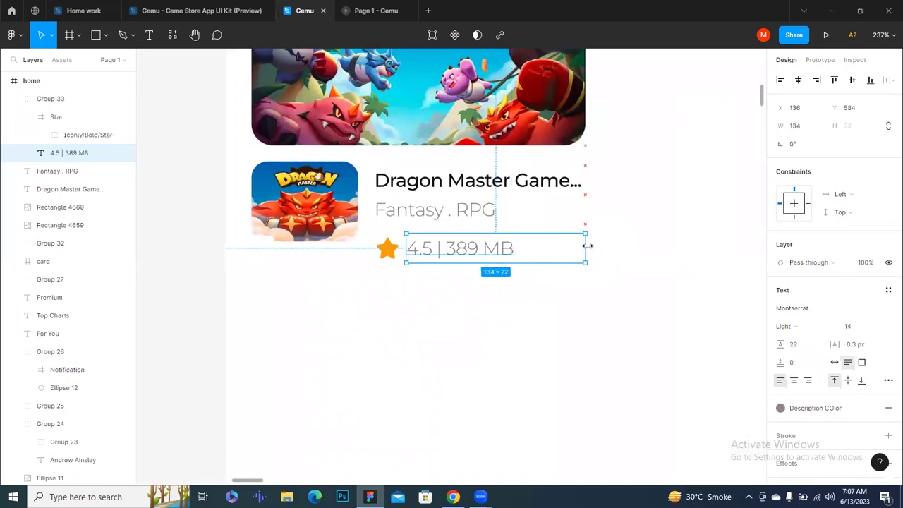
left_click(488, 289)
left_click(387, 250)
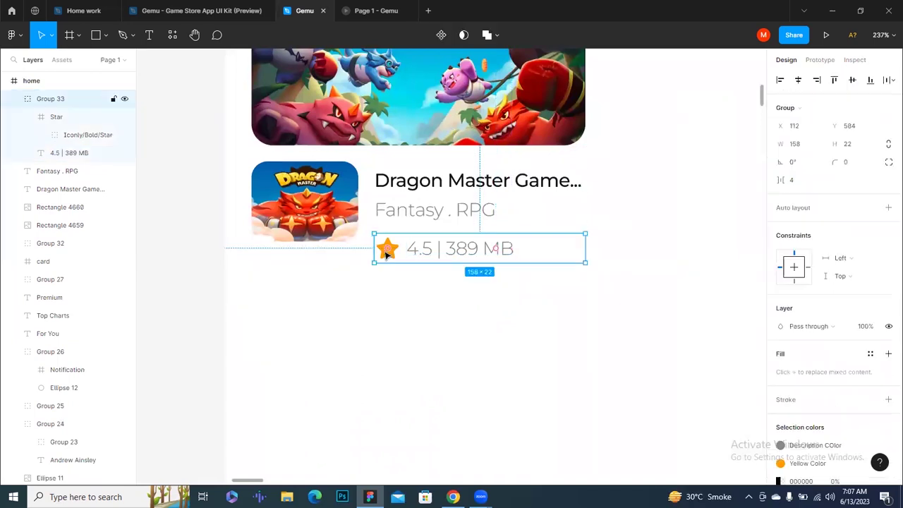
Set the Dragon Master game icon height to 80.
left_click(346, 220)
left_click(854, 126)
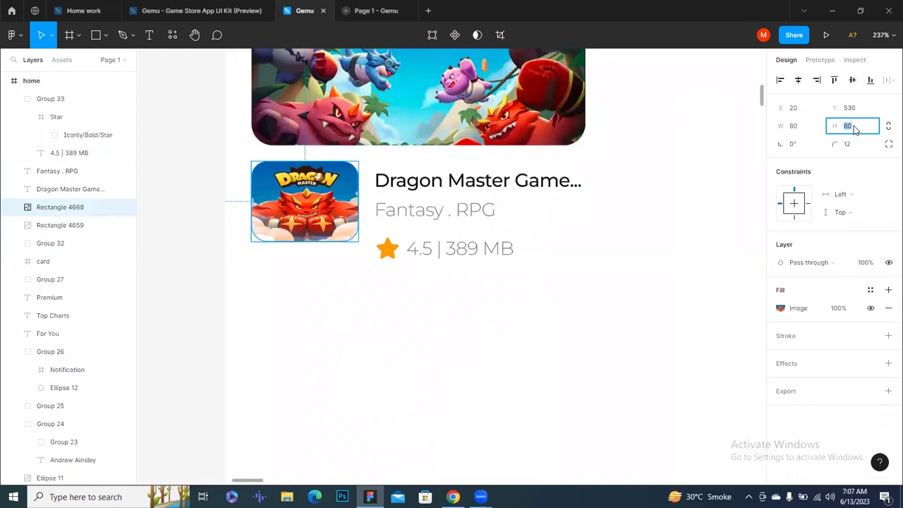
type("80")
key("Return")
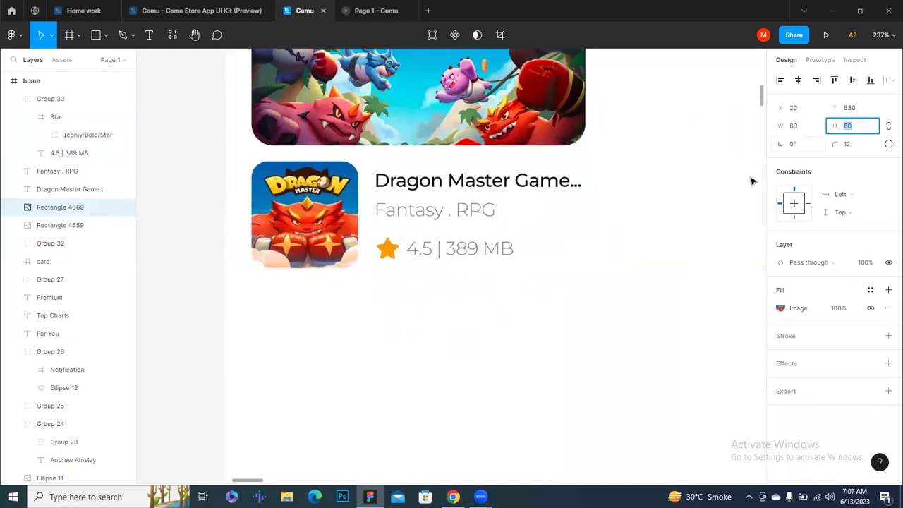
Distribute the title, genre and rating lines evenly and group them.
left_click(401, 185)
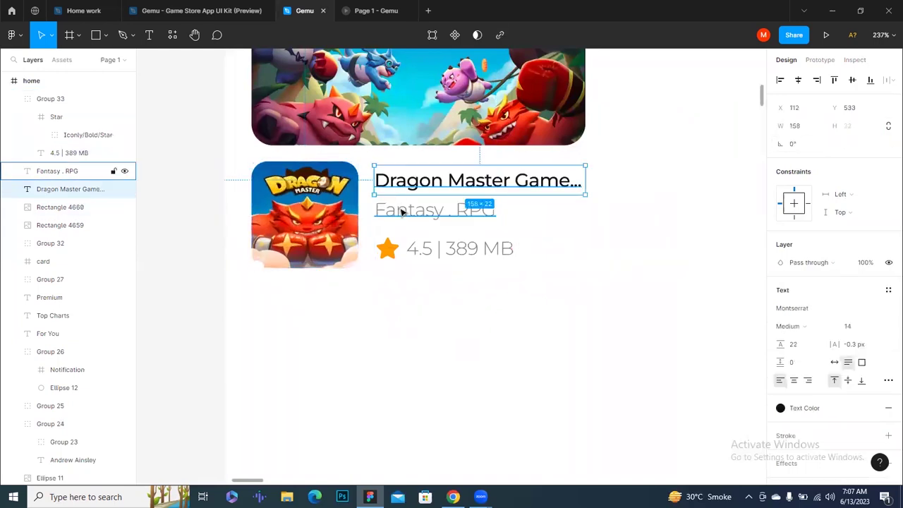
left_click(401, 212, "shift")
left_click(413, 248, "shift")
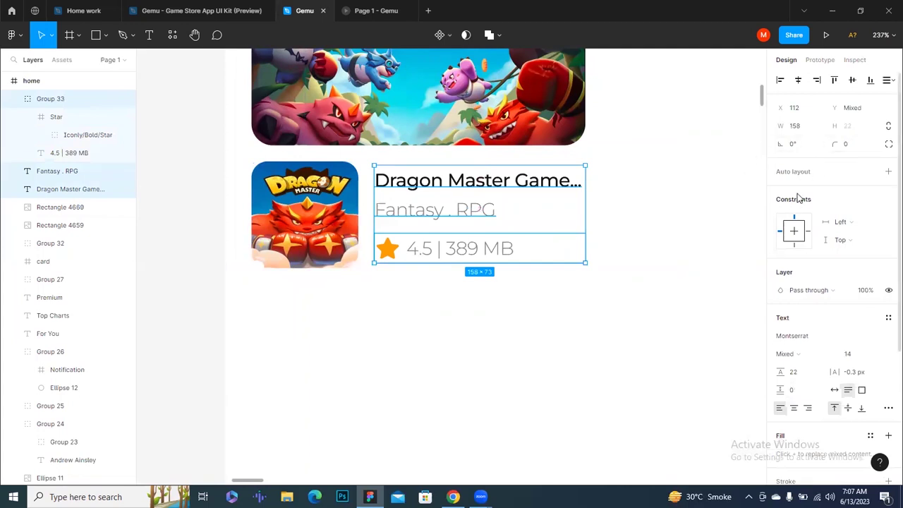
left_click(887, 85)
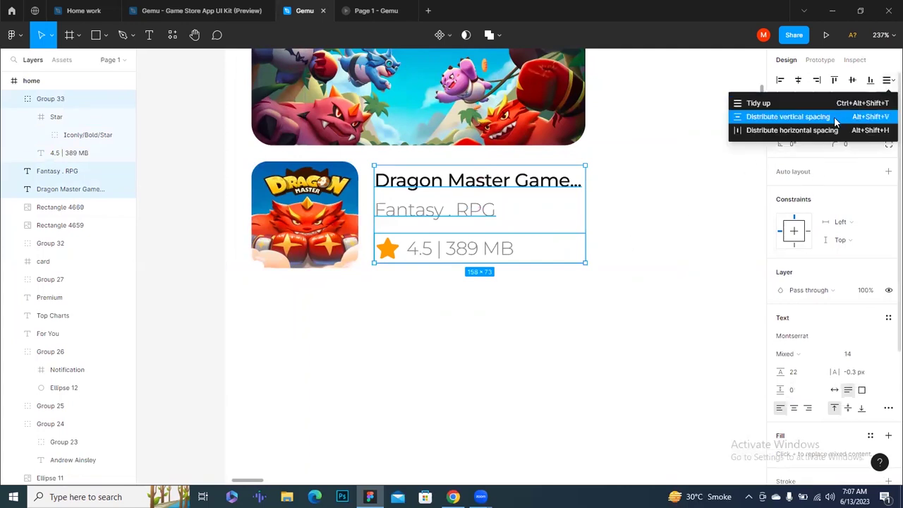
left_click(835, 118)
left_click(799, 163)
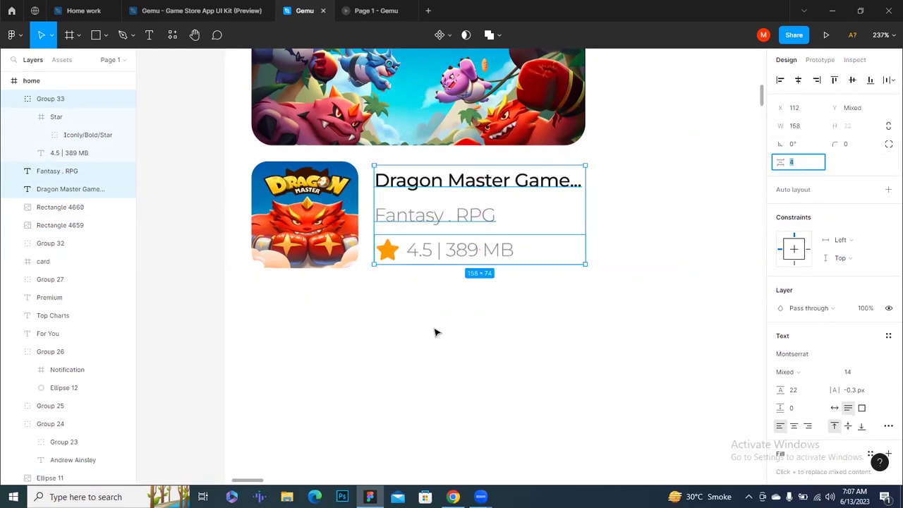
key("ctrl+g")
Group the text block with the game icon, then with the banner into one card.
left_click(311, 215, "shift")
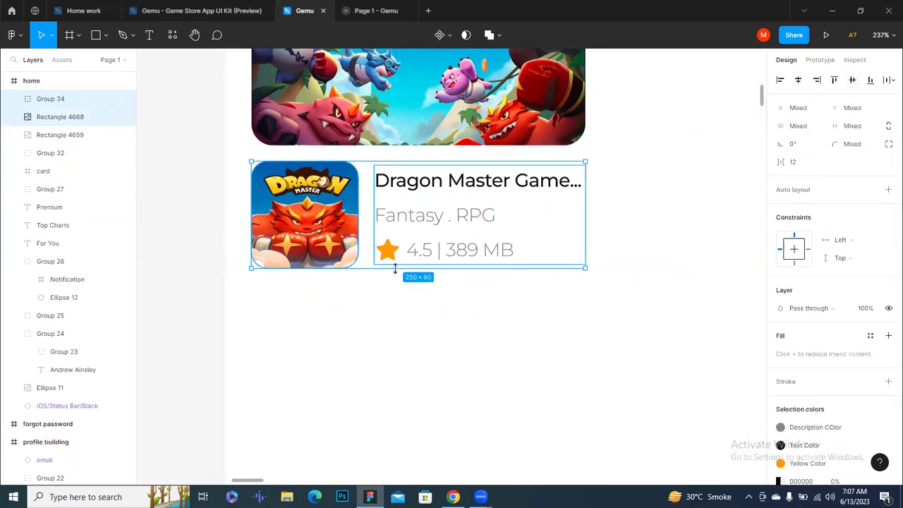
key("ctrl+g")
left_click(439, 124, "shift")
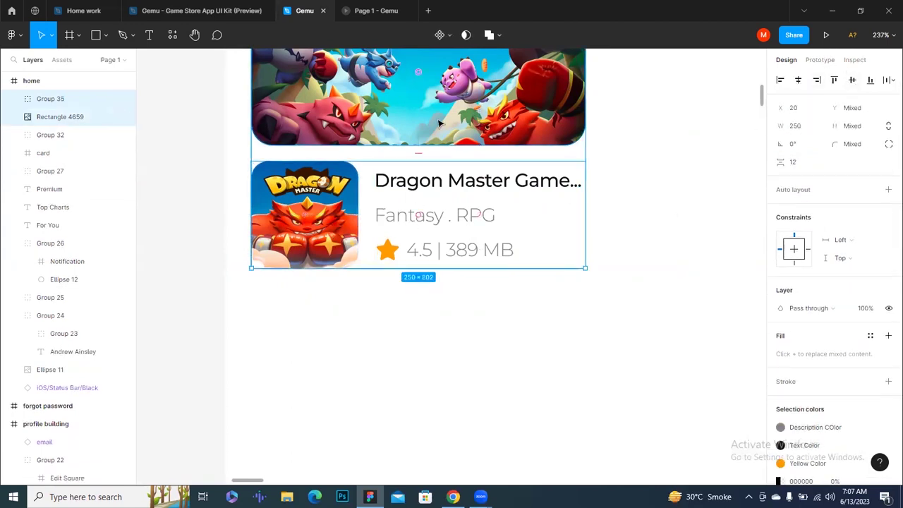
key("ctrl+g")
left_click(405, 298)
Duplicate the Dragon Master card to its right and nudge it further right.
scroll(409, 311, "down", 5)
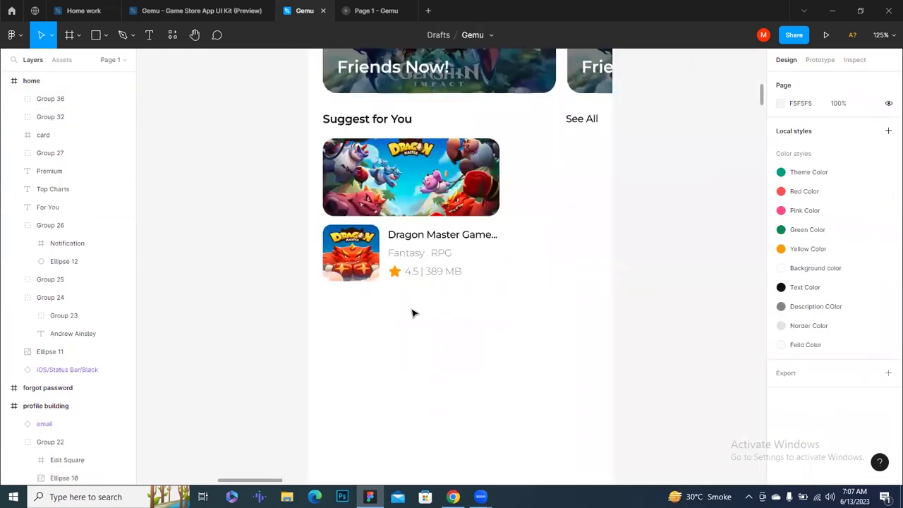
left_click_drag(374, 221, 531, 235, "alt")
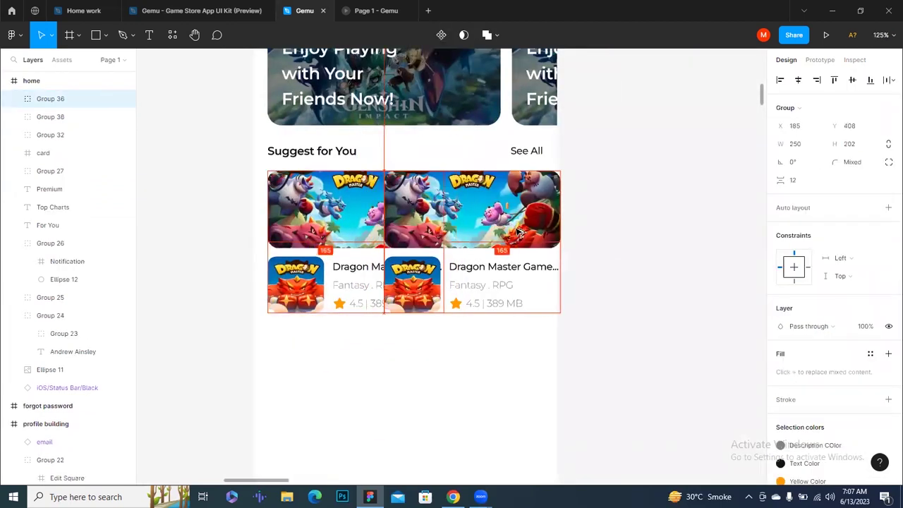
key("shift+Right")
key("shift+Right")
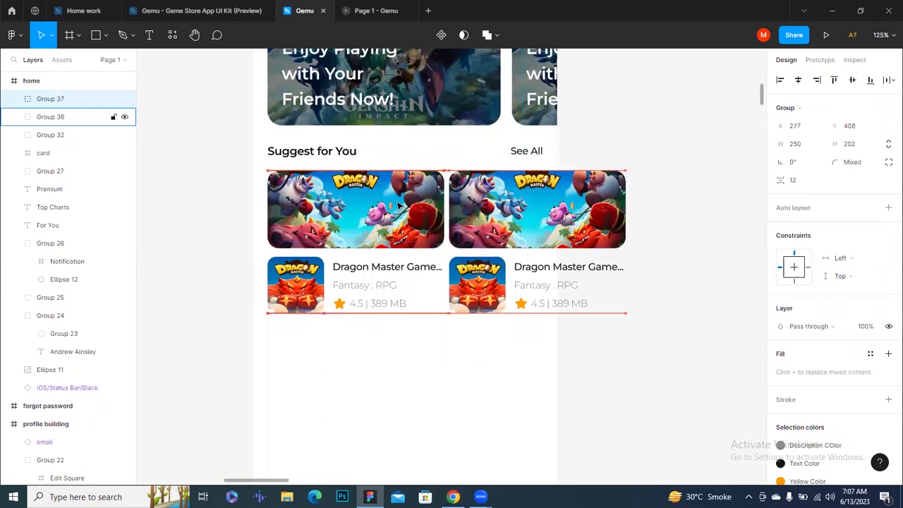
key("shift+Right")
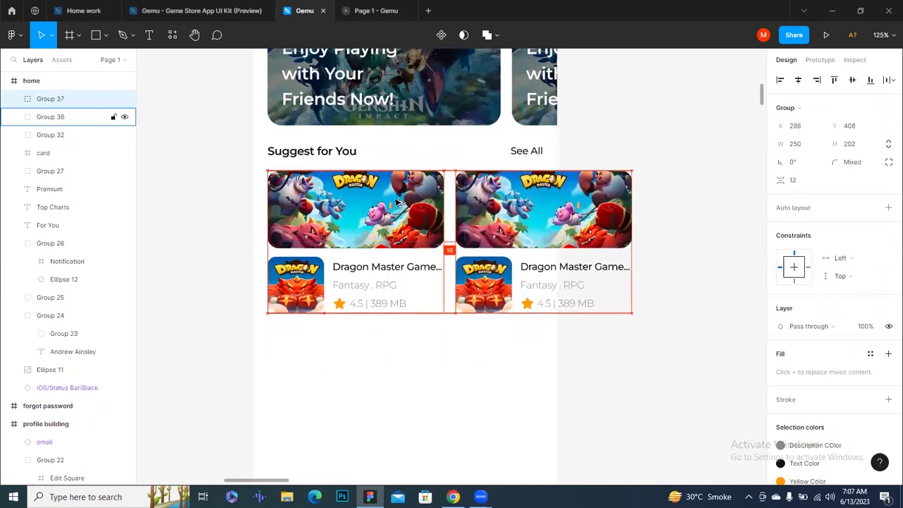
scroll(524, 197, "down", 3)
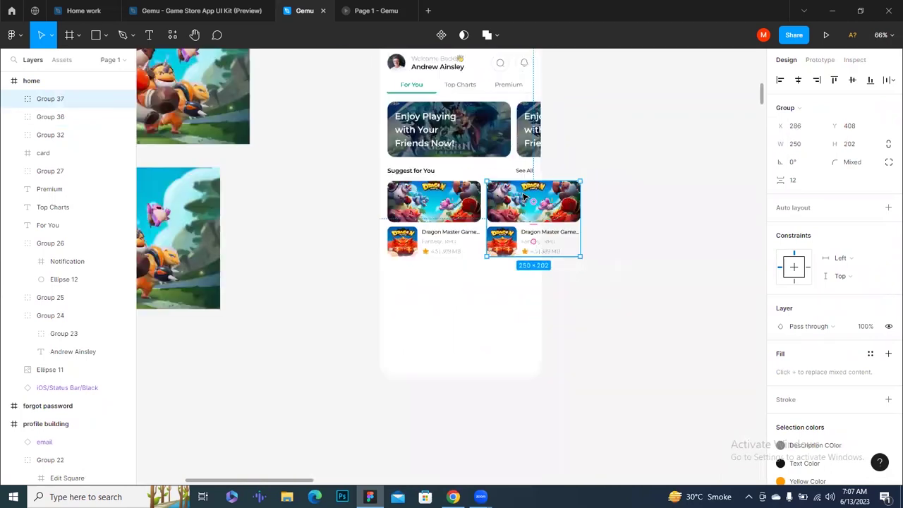
left_click(468, 288)
scroll(479, 292, "up", 2)
left_click(496, 299)
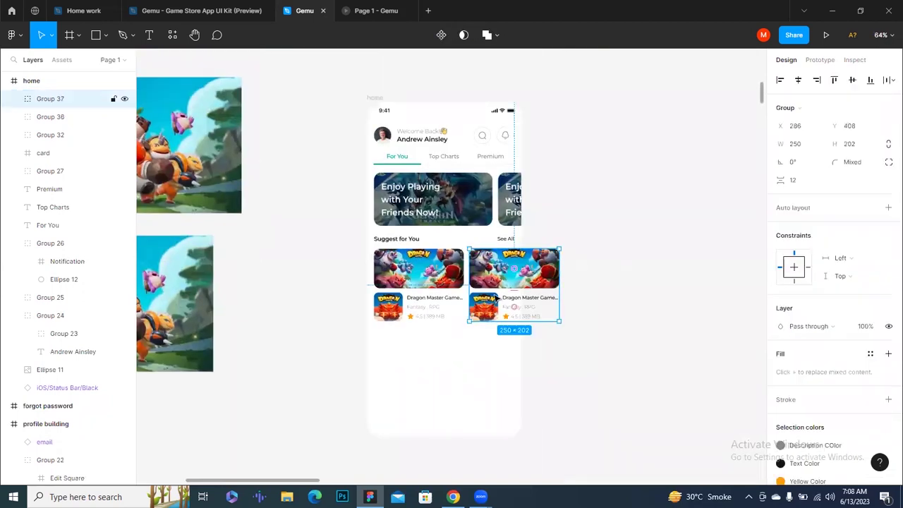
scroll(63, 174, "up", 3)
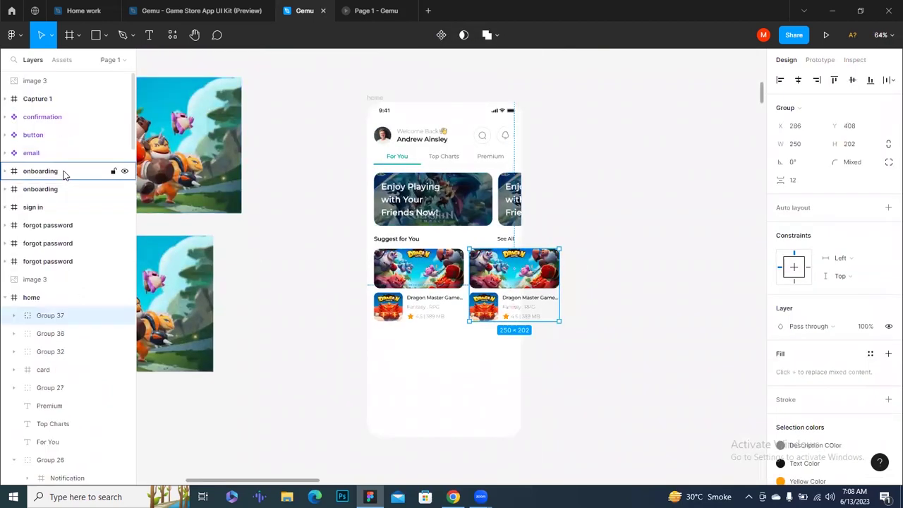
Turn on Clip content for the home screen frame, then select both cards.
left_click(374, 97)
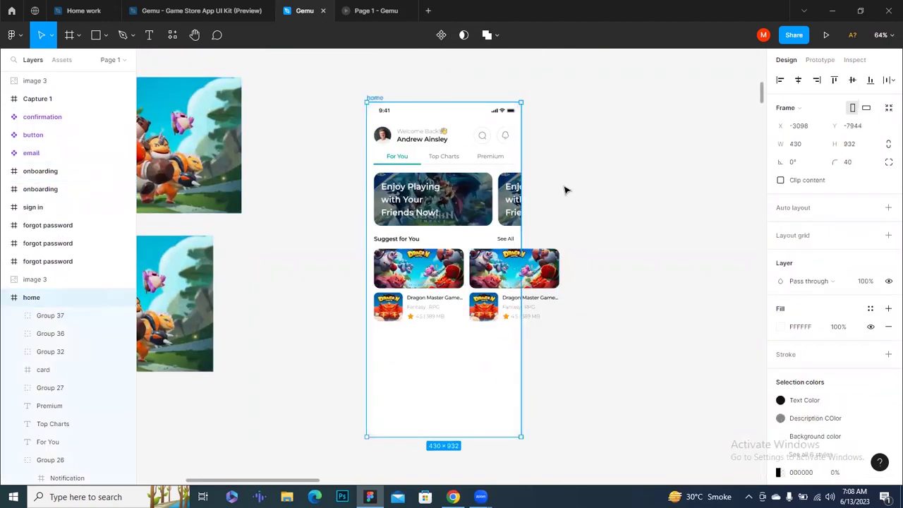
left_click(794, 182)
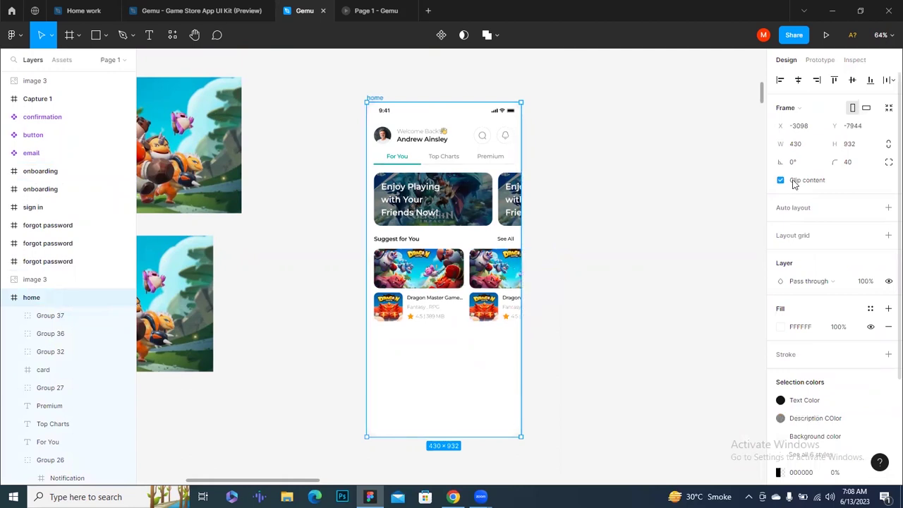
left_click(563, 319)
scroll(560, 319, "up", 5, "ctrl")
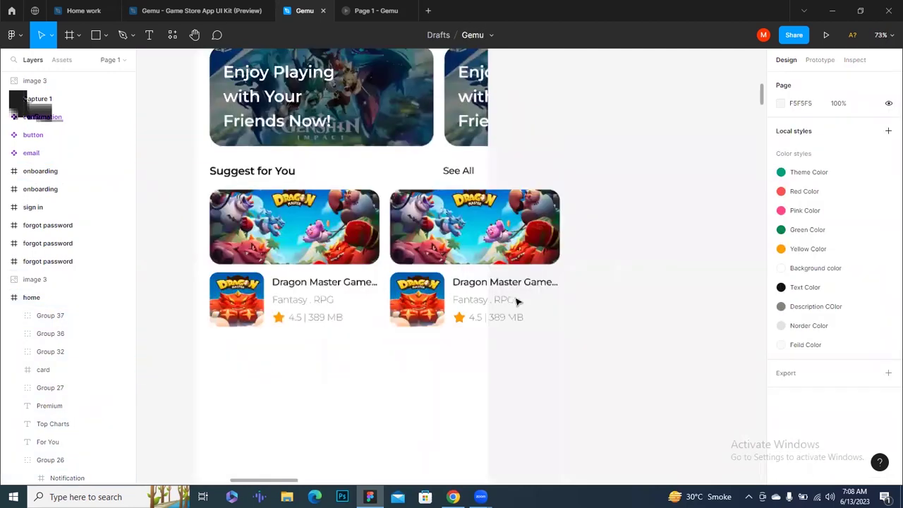
left_click(485, 280)
left_click(327, 249, "shift")
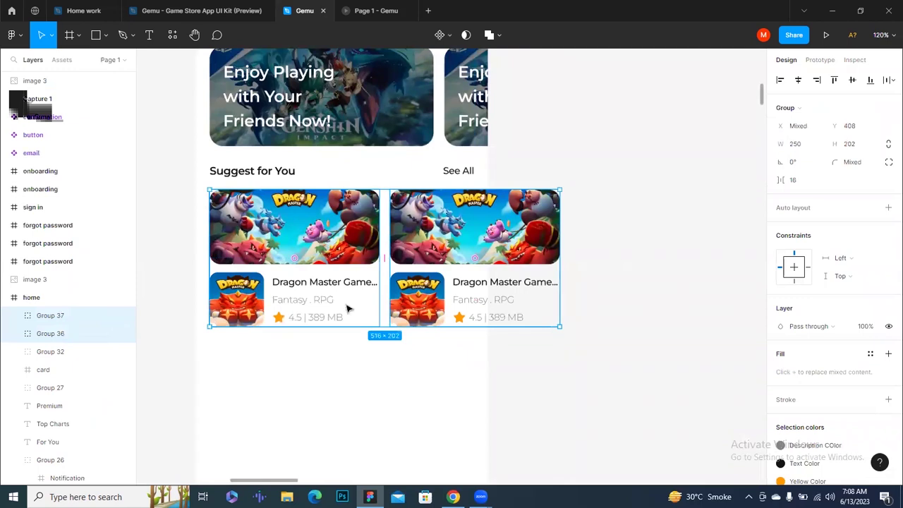
Duplicate the right-hand card into a third card with a 16 px gap.
left_click(366, 364)
scroll(366, 364, "down", 3)
left_click(430, 289)
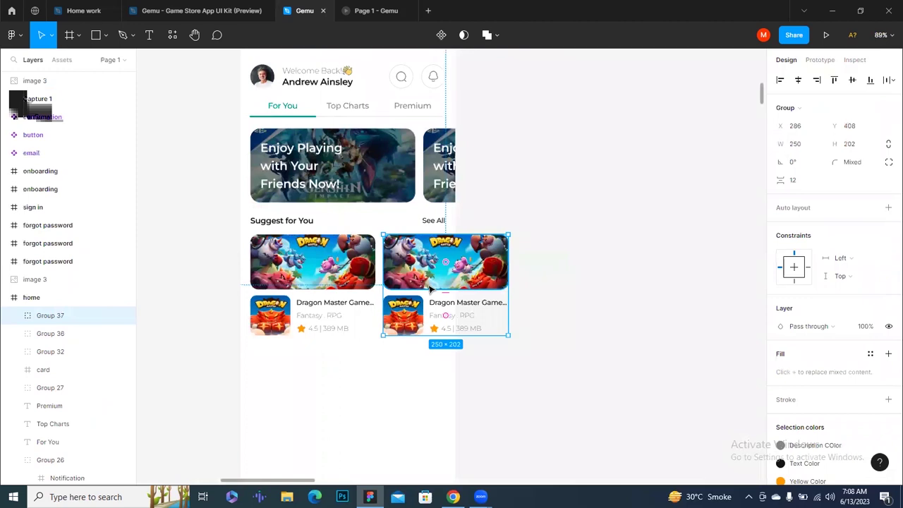
left_click_drag(430, 289, 561, 276)
key("Left")
key("Left")
key("Left")
key("Left")
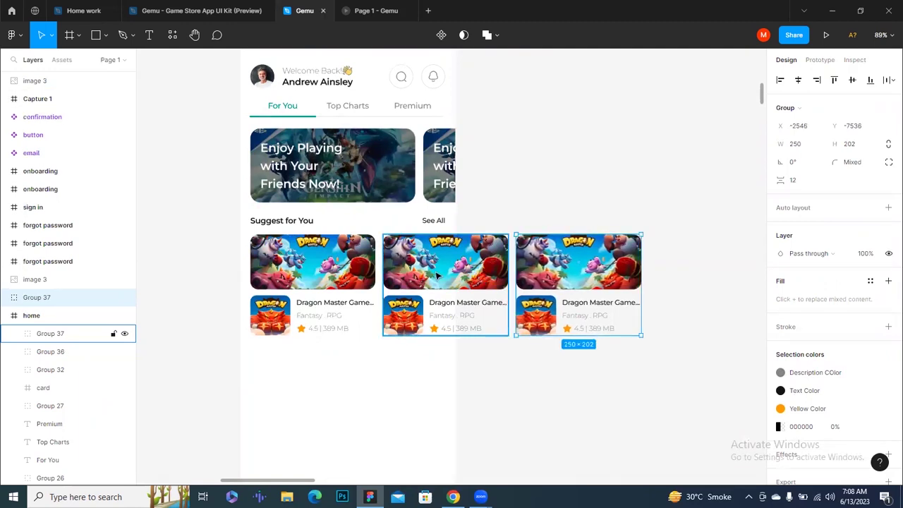
Move the third card into the home frame and group all three cards.
key("Escape")
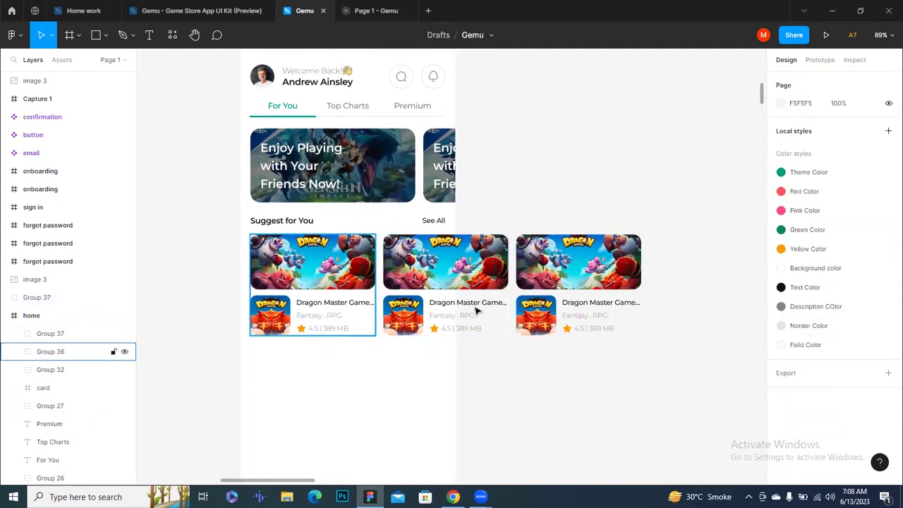
left_click(42, 297)
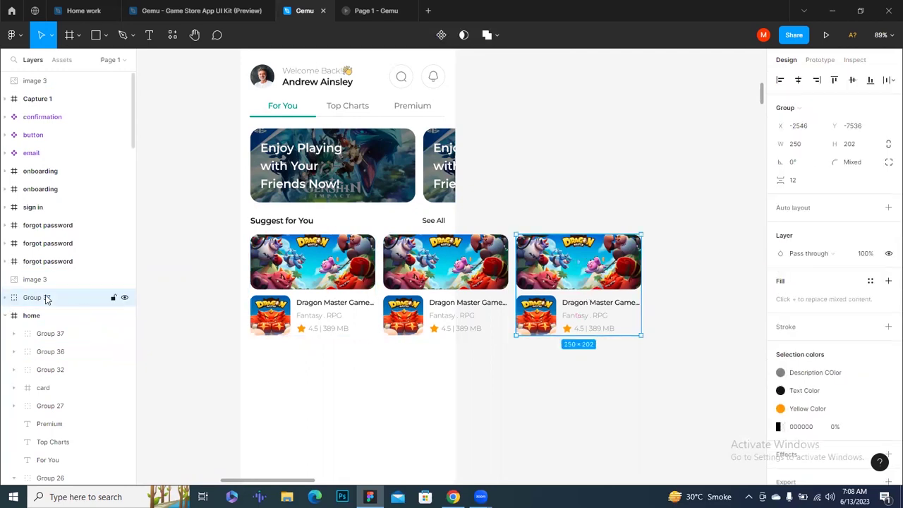
left_click_drag(47, 322, 48, 323)
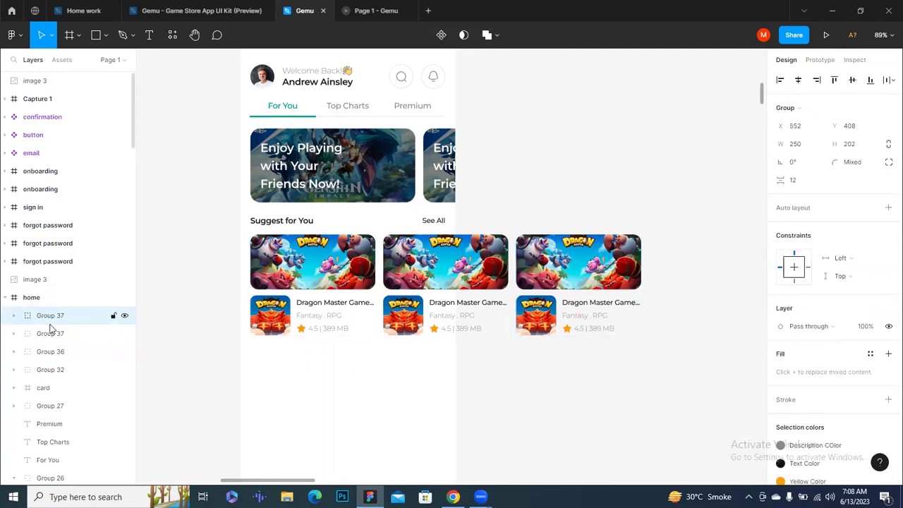
left_click(443, 278, "shift")
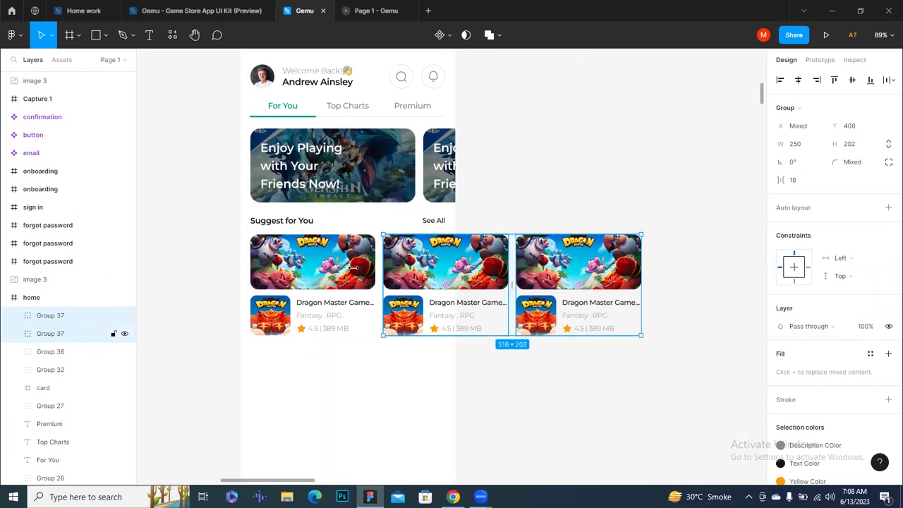
left_click(313, 268, "shift")
key("ctrl+g")
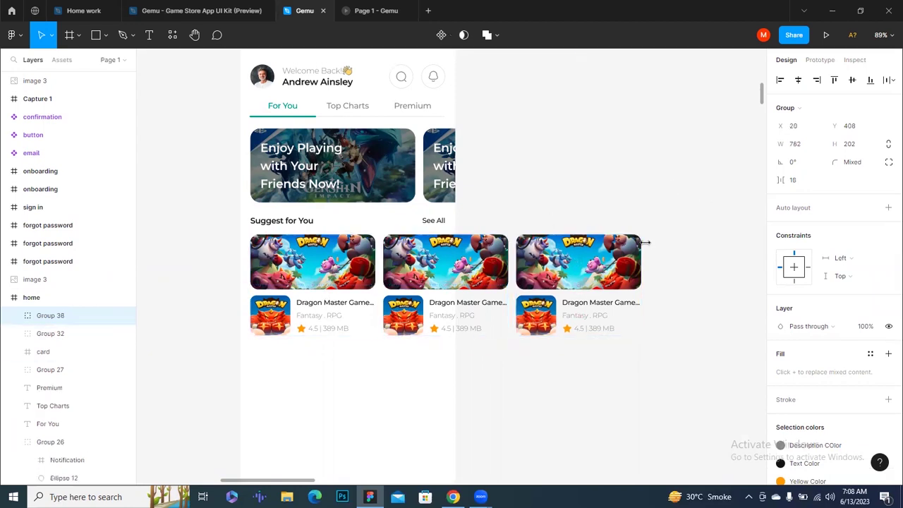
mouse_move(49, 333)
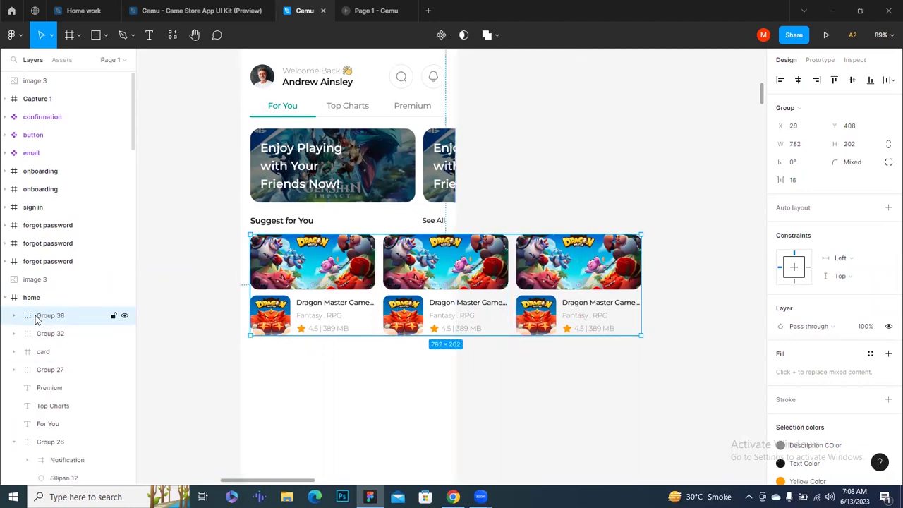
Wrap the card group in a frame named 'game'.
right_click(38, 320)
left_click(88, 266)
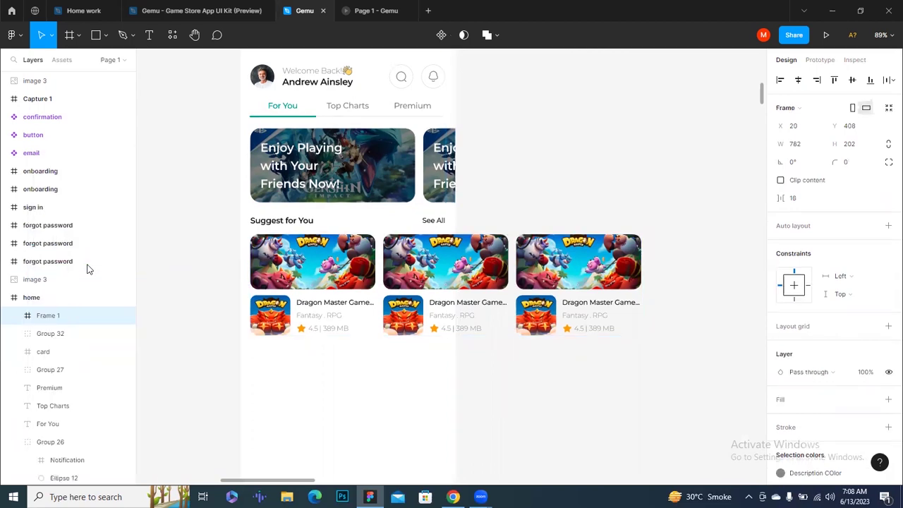
double_click(58, 317)
type("ga")
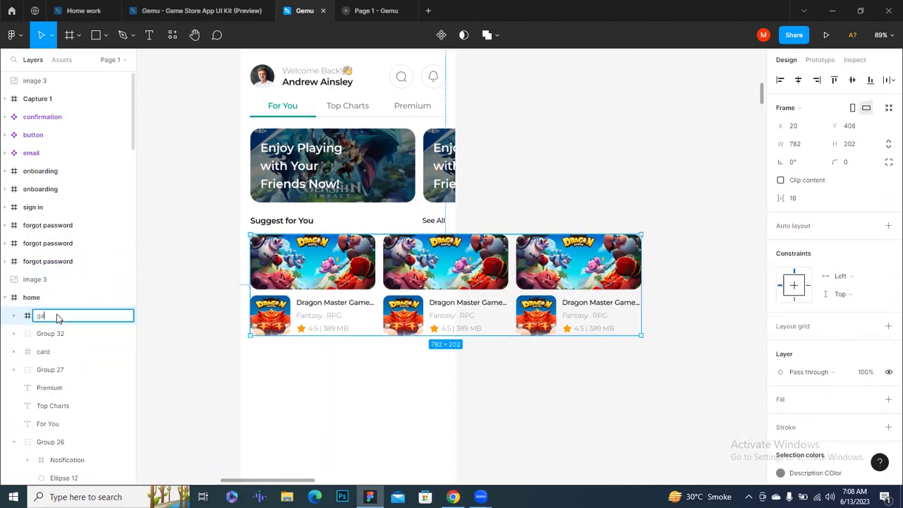
type("me")
key("Return")
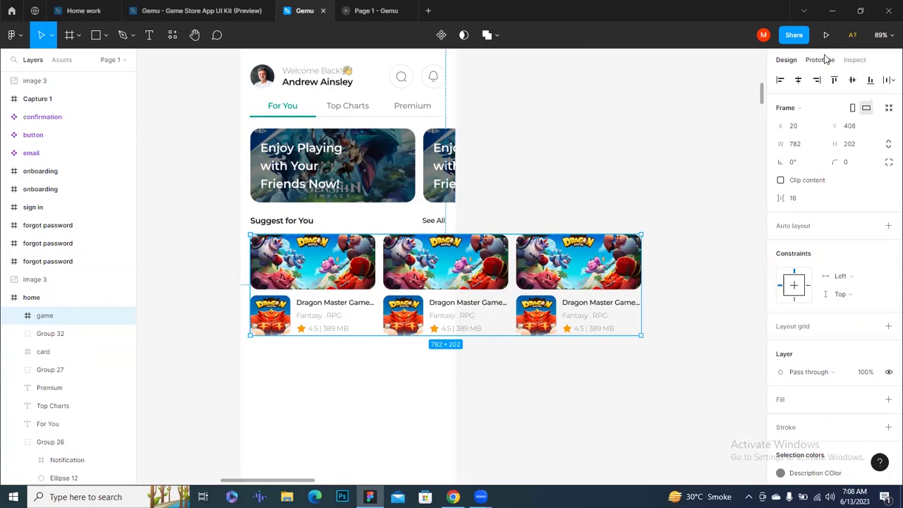
Set the game frame to scroll horizontally, narrow it to 410 px, and preview.
left_click(822, 62)
left_click(824, 149)
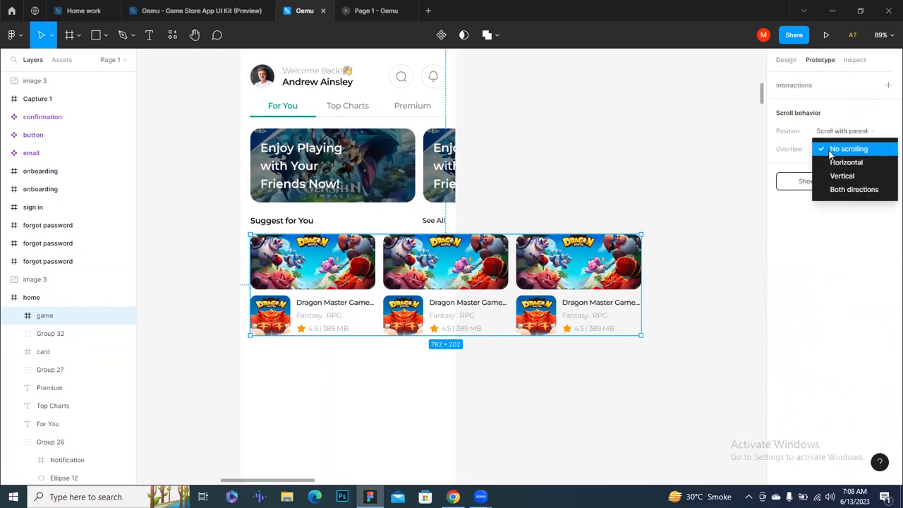
left_click(846, 162)
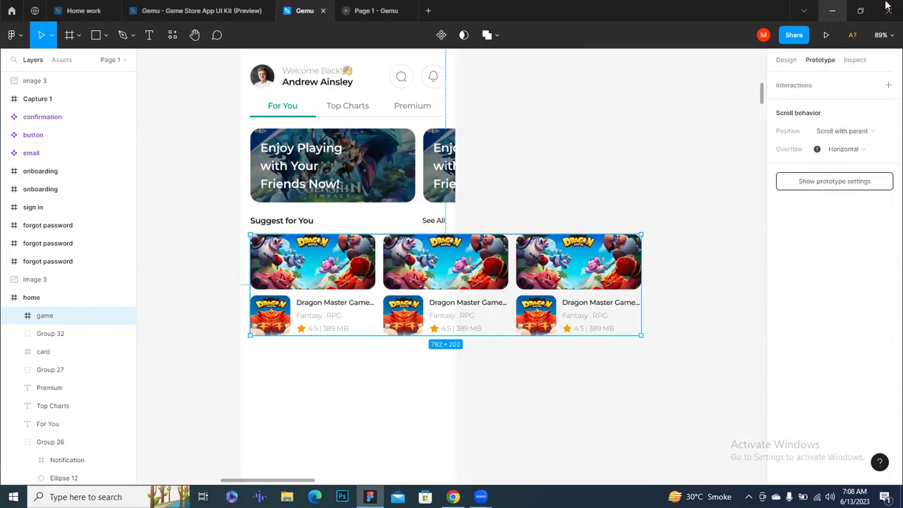
left_click_drag(640, 320, 455, 302)
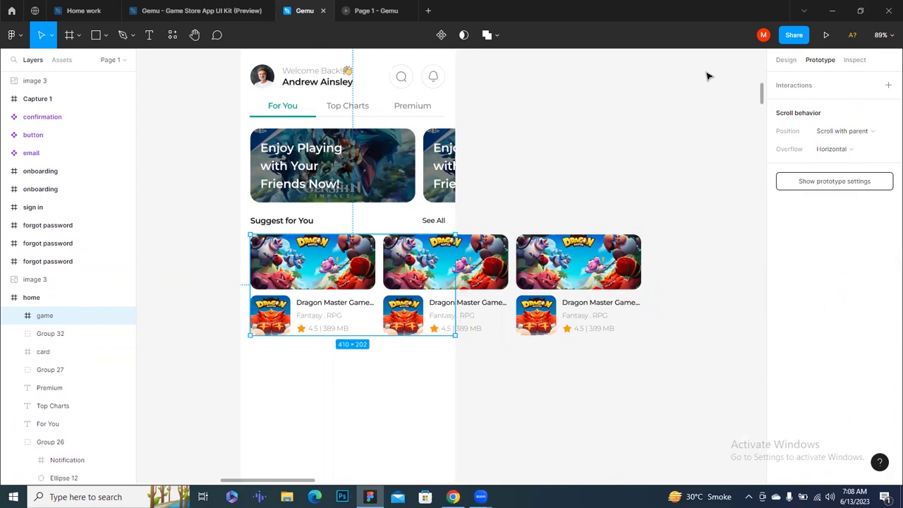
left_click(824, 35)
scroll(505, 309, "right", 3)
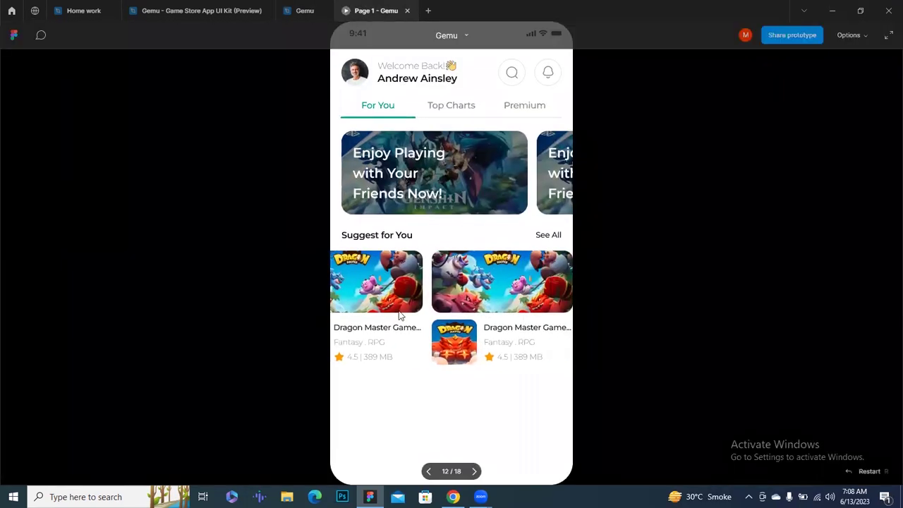
scroll(564, 291, "left", 3)
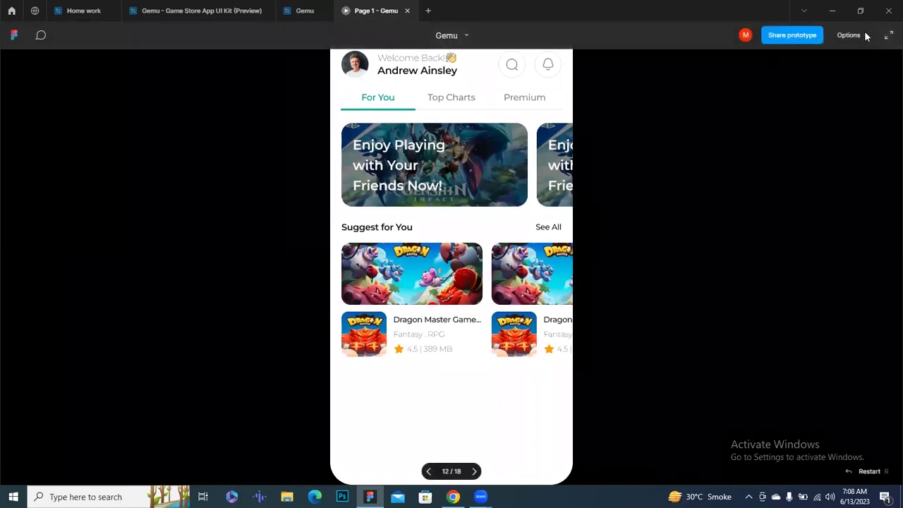
mouse_move(850, 35)
left_click(862, 31)
left_click(815, 77)
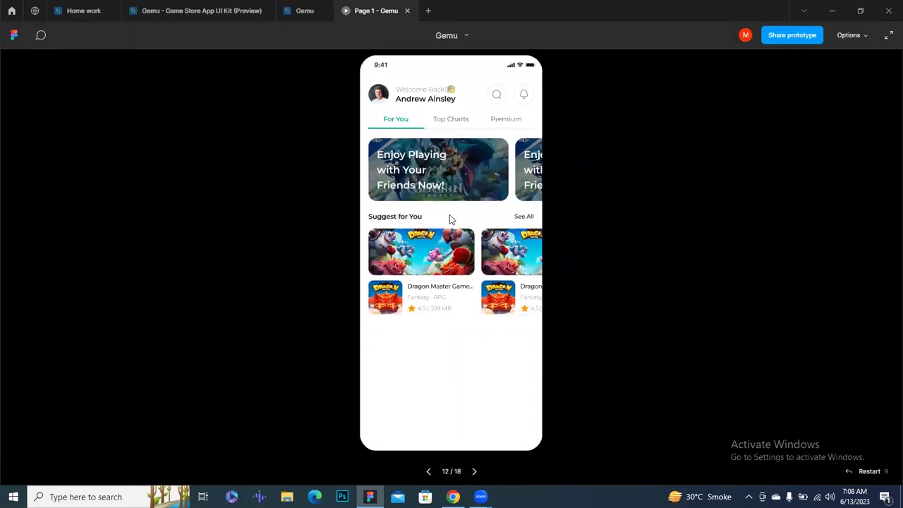
left_click_drag(452, 255, 333, 265)
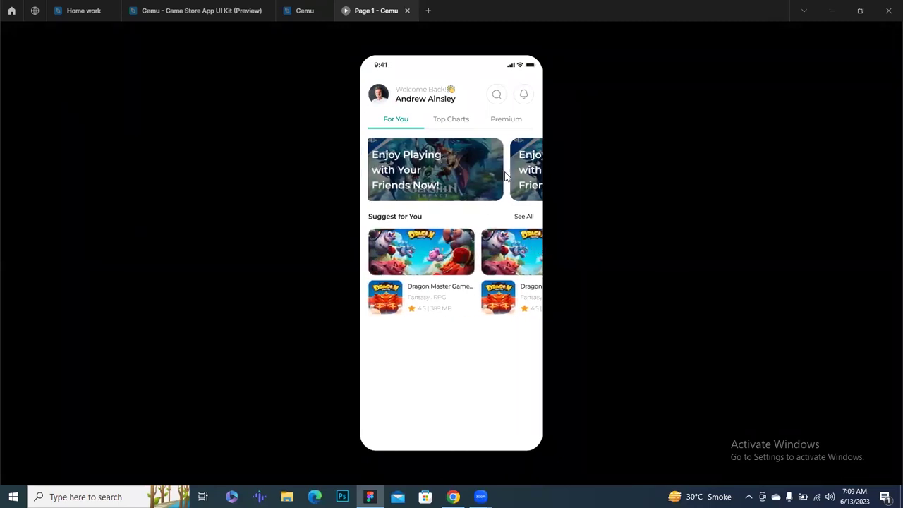
left_click(299, 11)
Enable Clip content on the game frame and inspect the clipped card row.
scroll(504, 332, "down", 1)
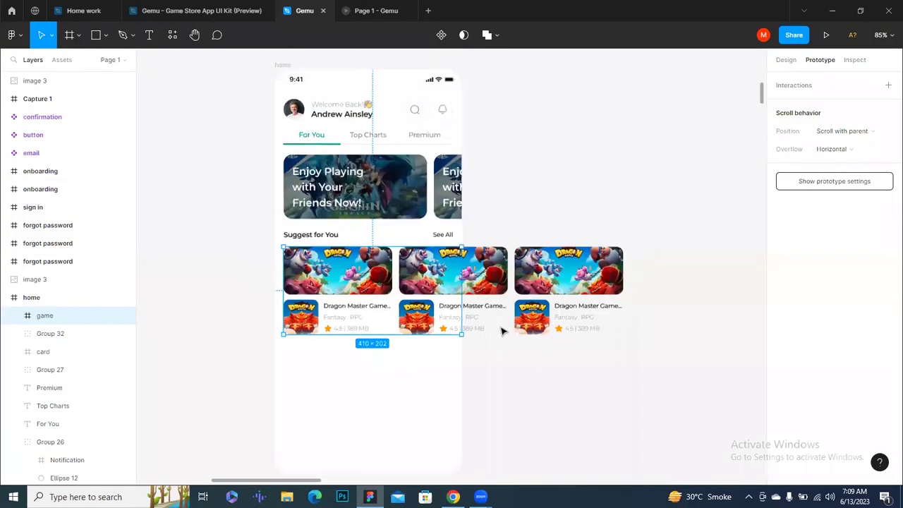
scroll(504, 332, "down", 1)
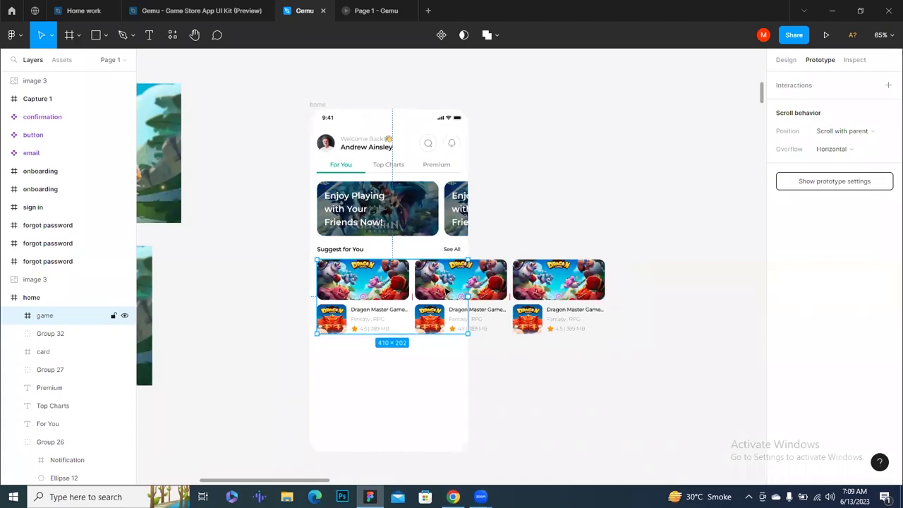
left_click(786, 61)
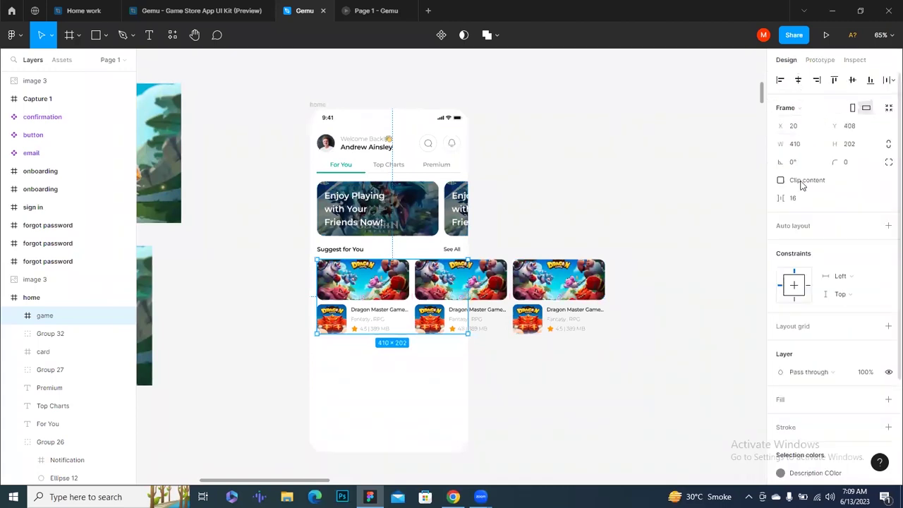
left_click(802, 182)
left_click(569, 379)
scroll(438, 346, "up", 3)
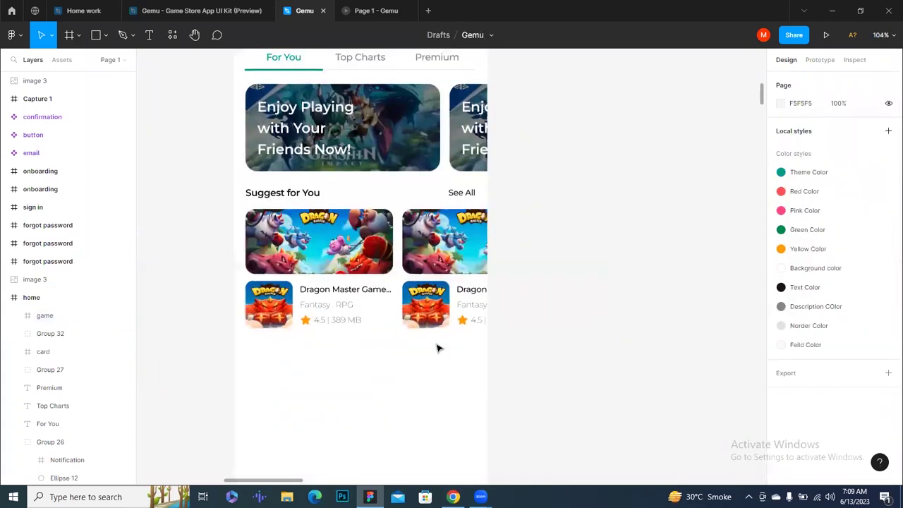
scroll(438, 347, "up", 3)
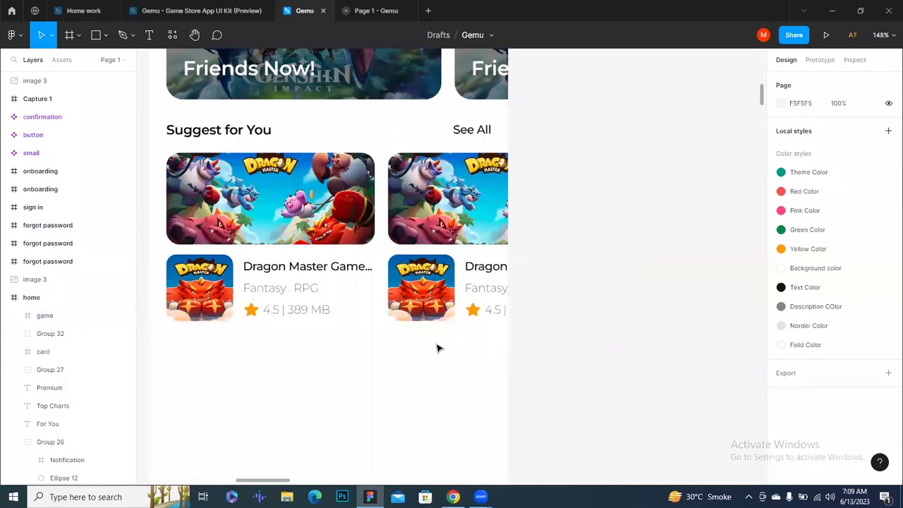
scroll(438, 347, "down", 3)
scroll(435, 349, "down", 1)
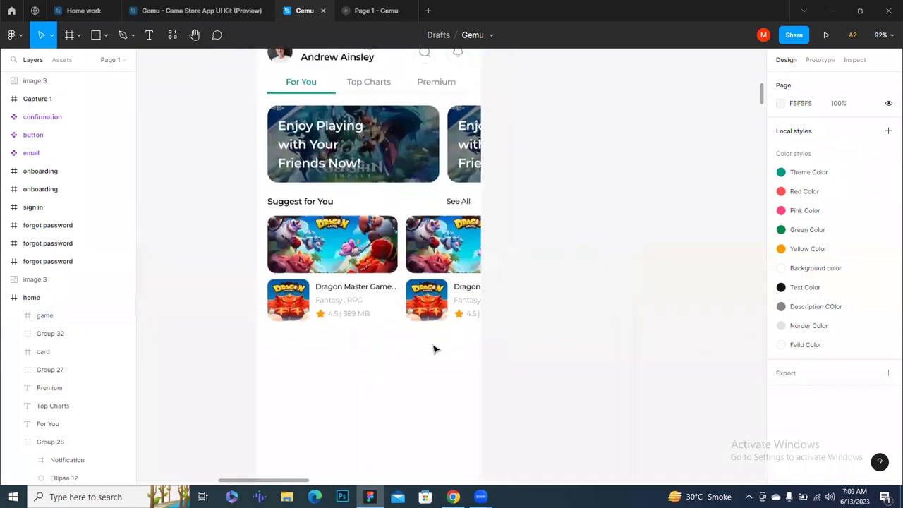
scroll(435, 349, "down", 1)
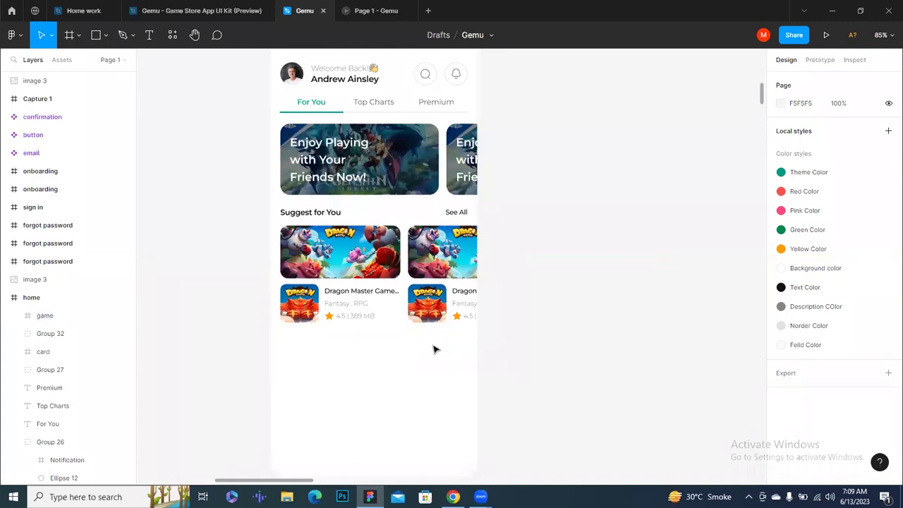
scroll(398, 355, "up", 1)
scroll(399, 355, "up", 1)
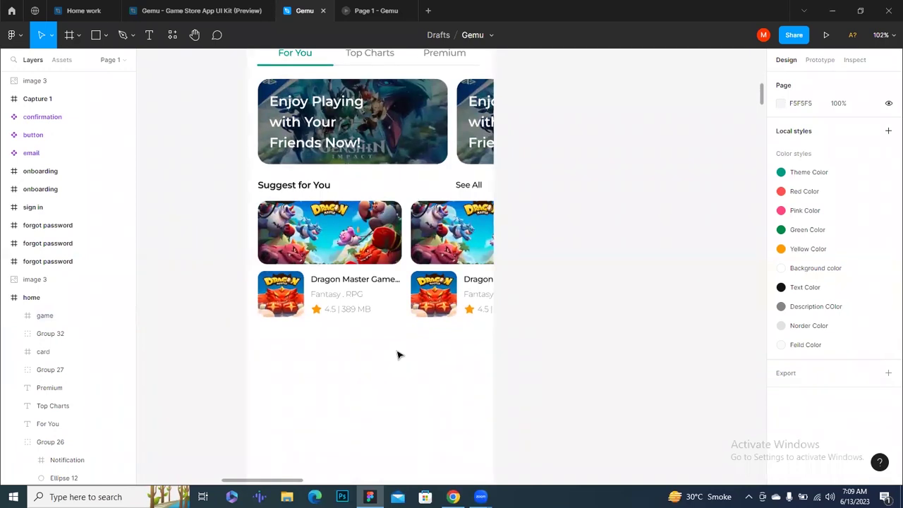
scroll(398, 355, "up", 2)
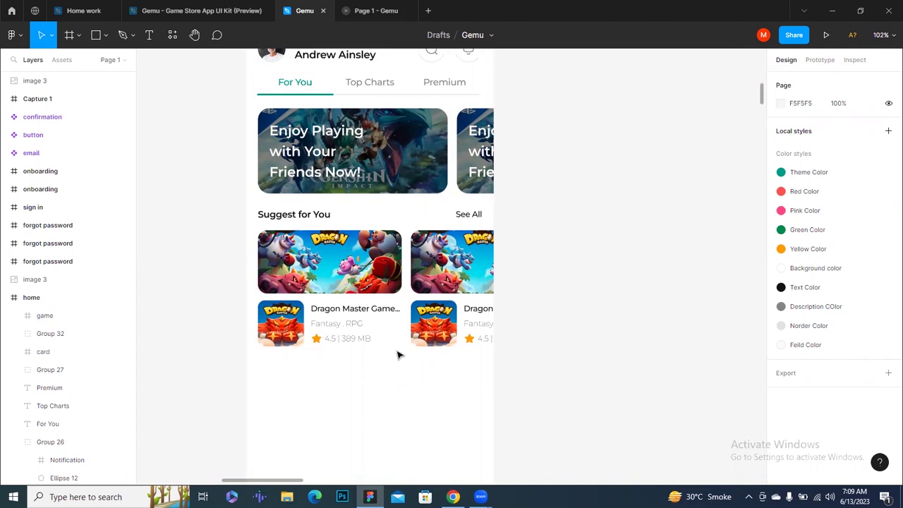
scroll(399, 355, "down", 2, "ctrl")
scroll(398, 355, "down", 2, "ctrl")
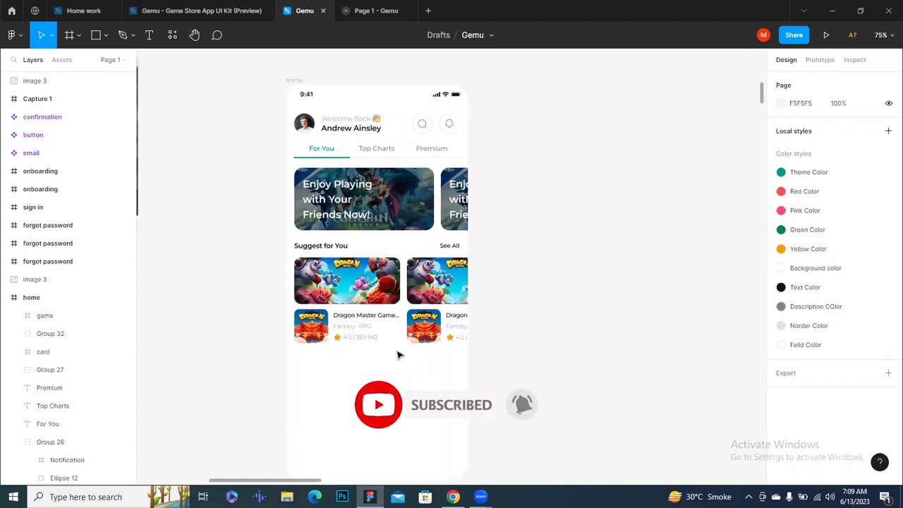
scroll(398, 355, "up", 1, "ctrl")
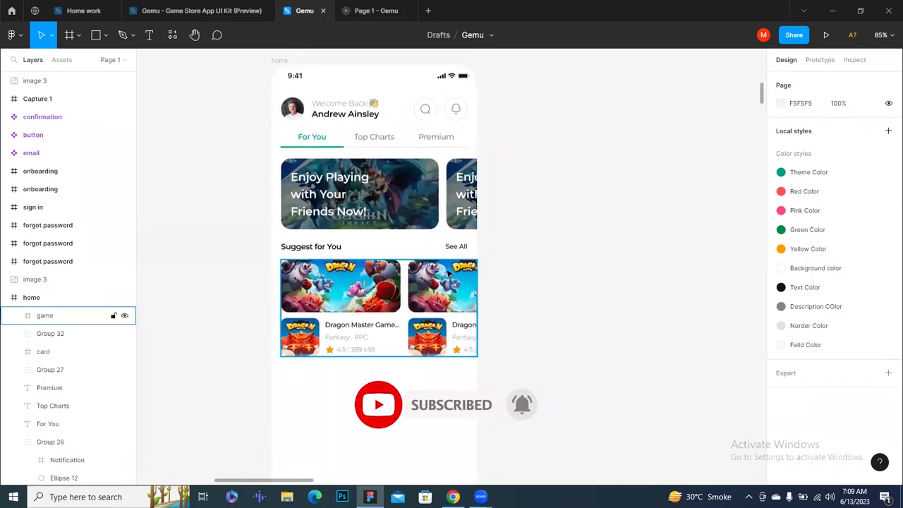
Apply the teal Theme Color style to the See All text.
double_click(456, 246)
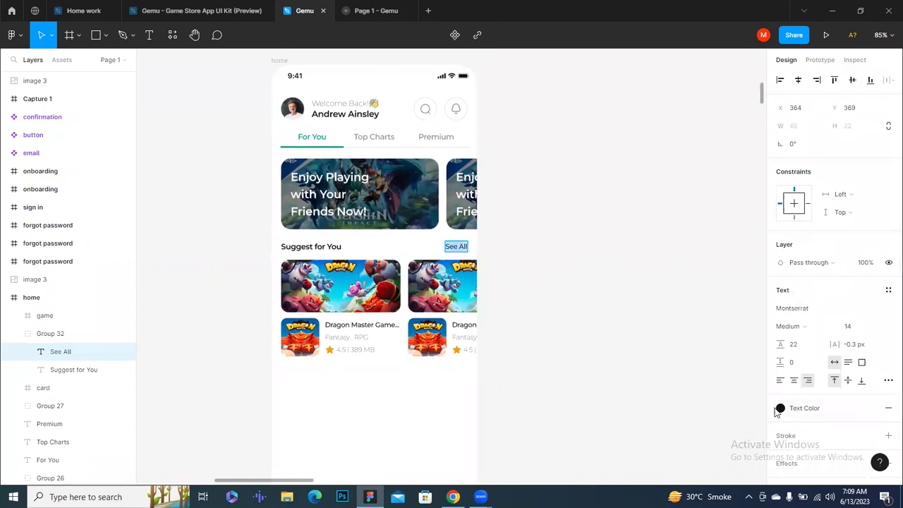
left_click(872, 408)
left_click(789, 450)
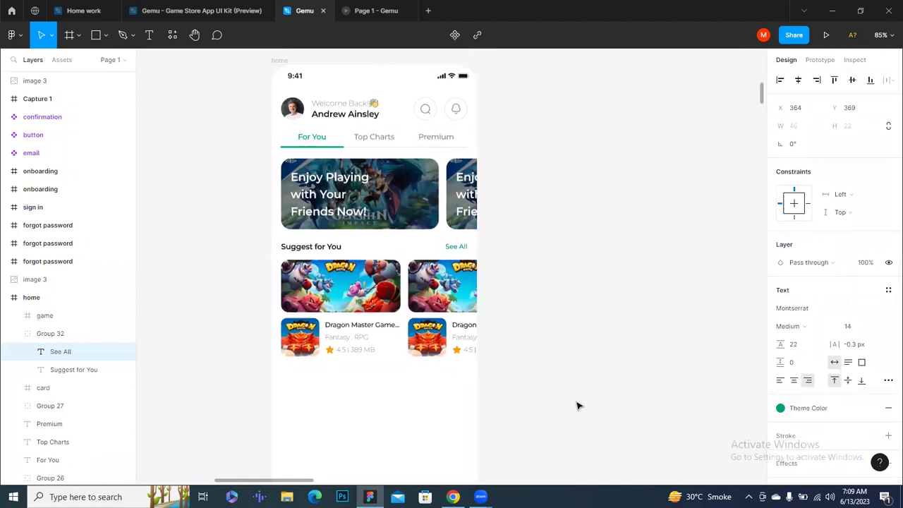
scroll(501, 399, "up", 3)
left_click(519, 388)
scroll(400, 374, "down", 1)
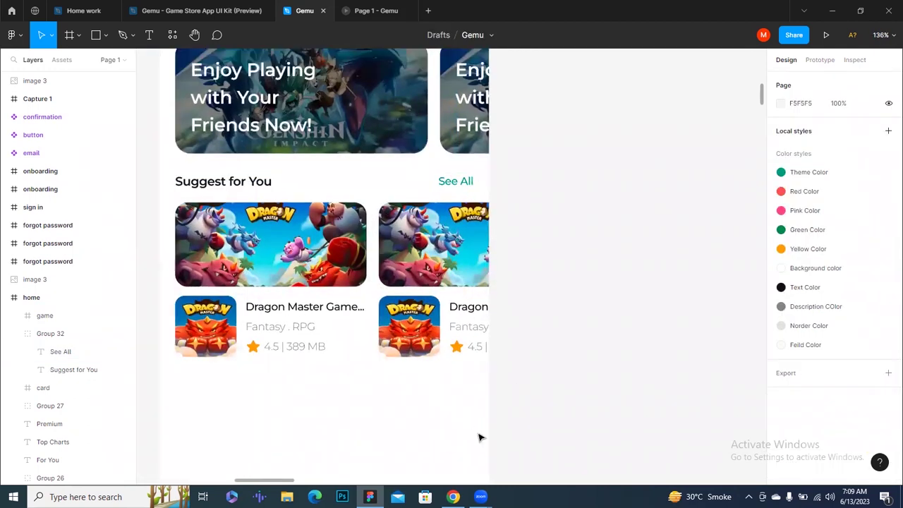
scroll(479, 435, "down", 2)
scroll(480, 435, "down", 1)
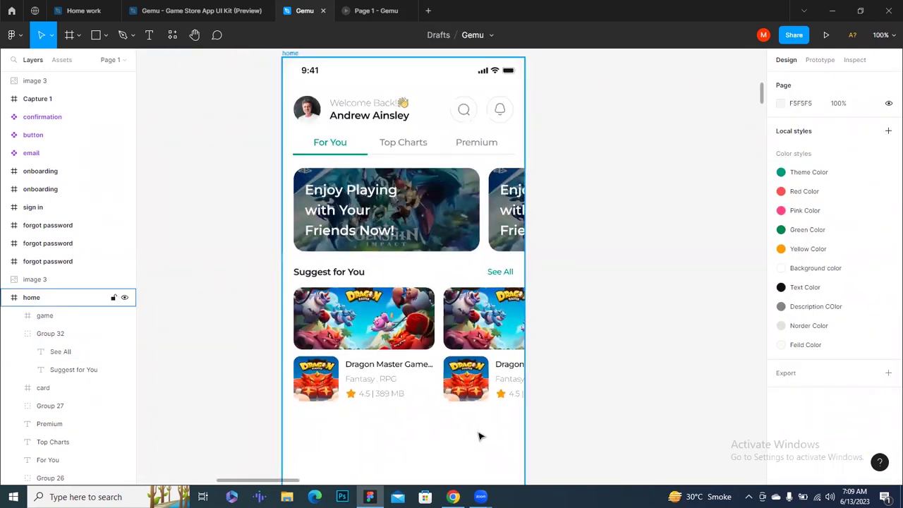